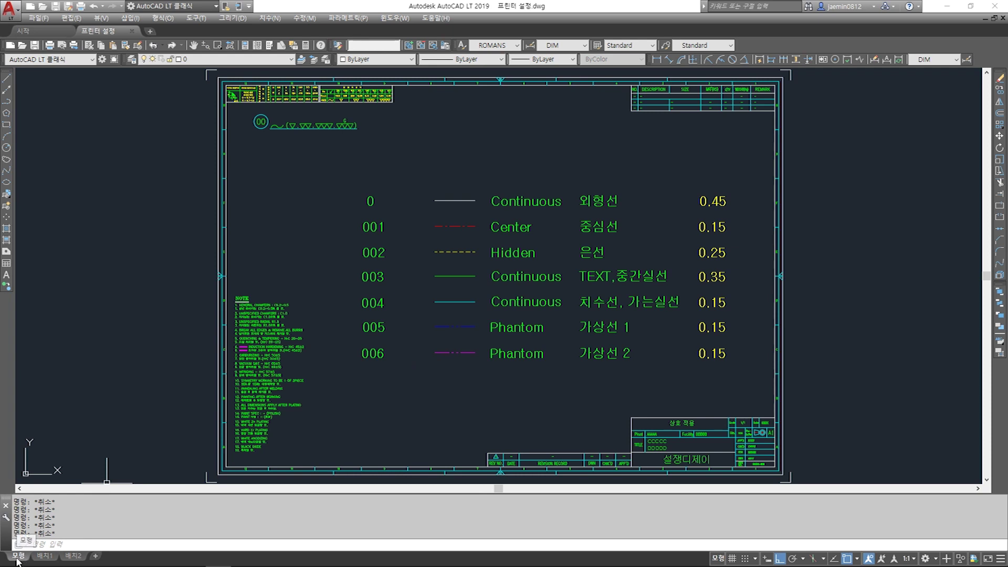
Plot the model to Adobe PDF with the plot area set to a window around the whole drawing frame
mouse_move(47, 561)
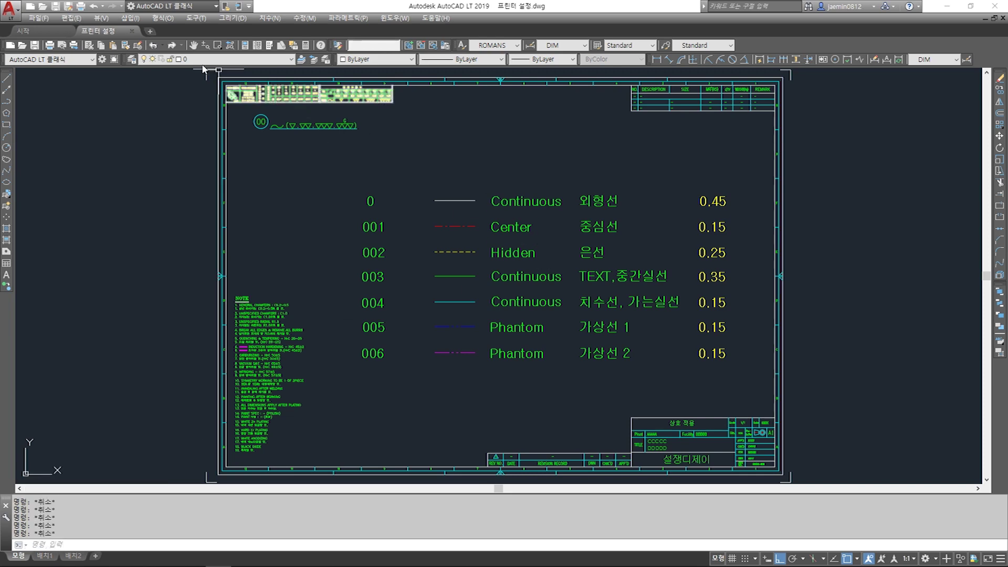
left_click(68, 7)
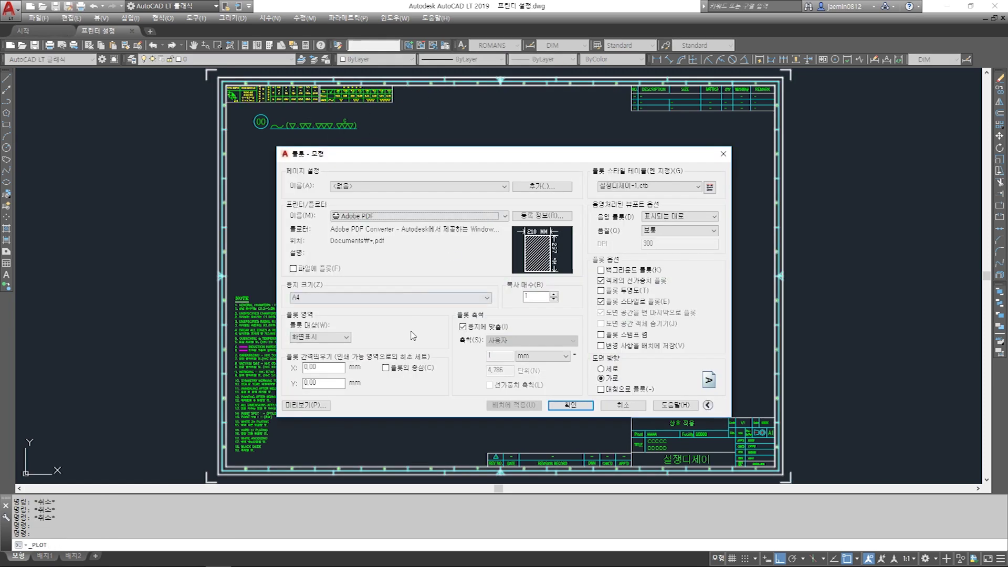
left_click(339, 339)
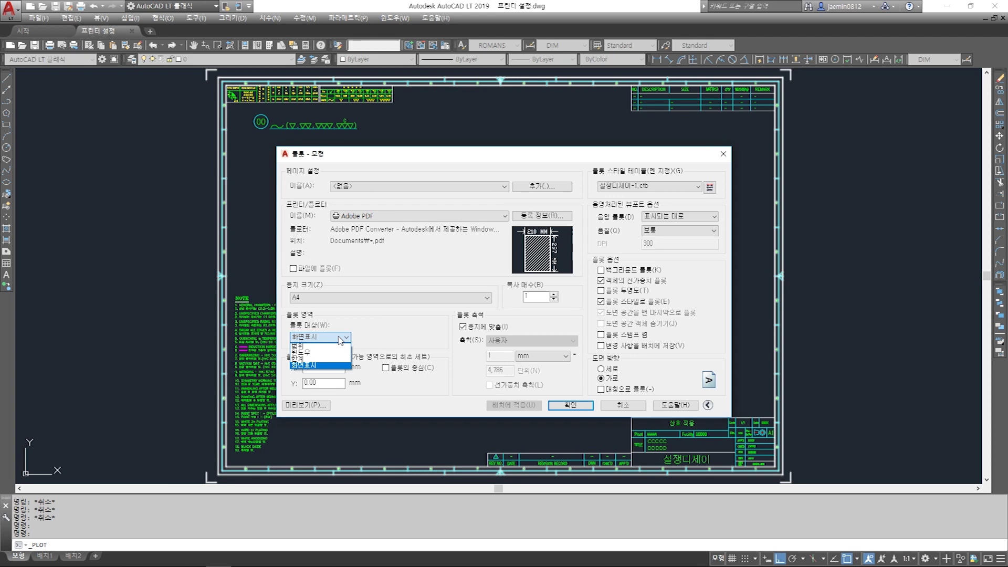
left_click(315, 352)
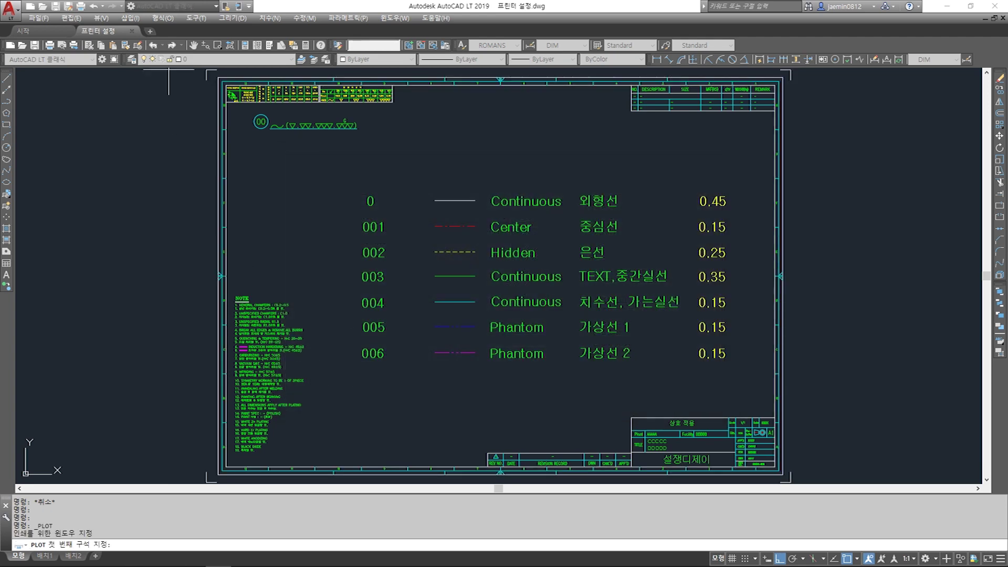
left_click(206, 69)
left_click(805, 460)
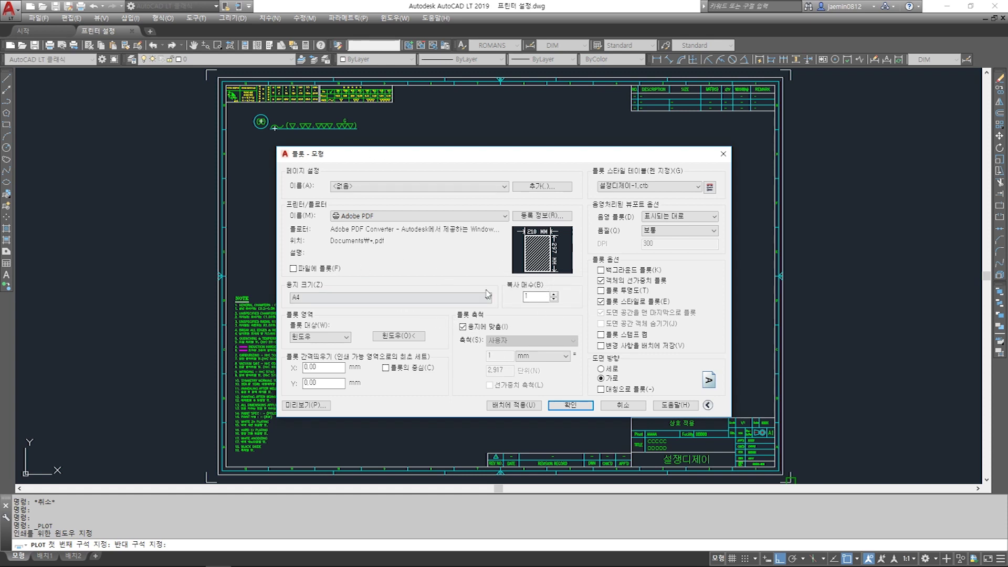
left_click(571, 405)
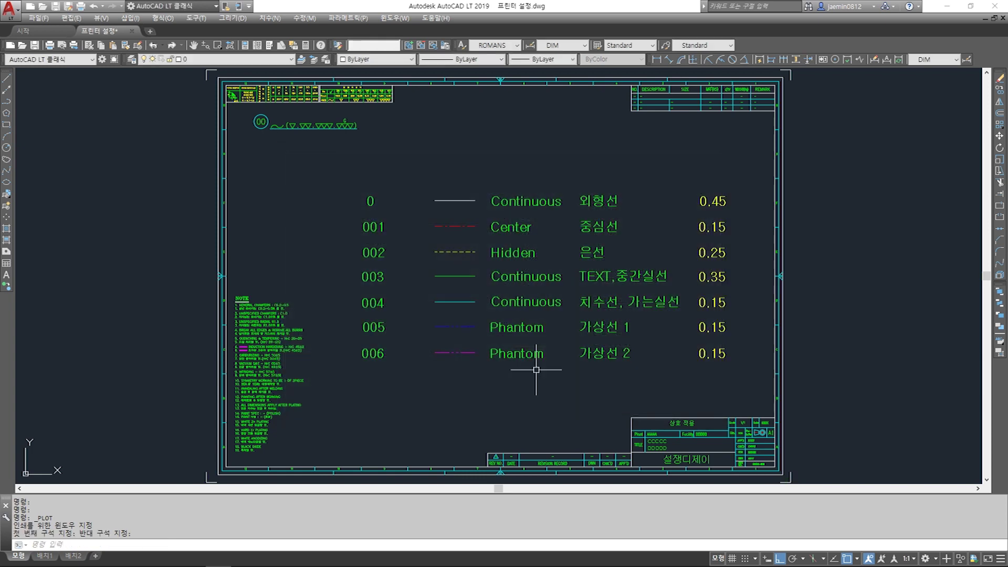
key("Escape")
key("Escape")
Look at the empty layout 배치1 and return to model space with the whole drawing frame in view
left_click(45, 555)
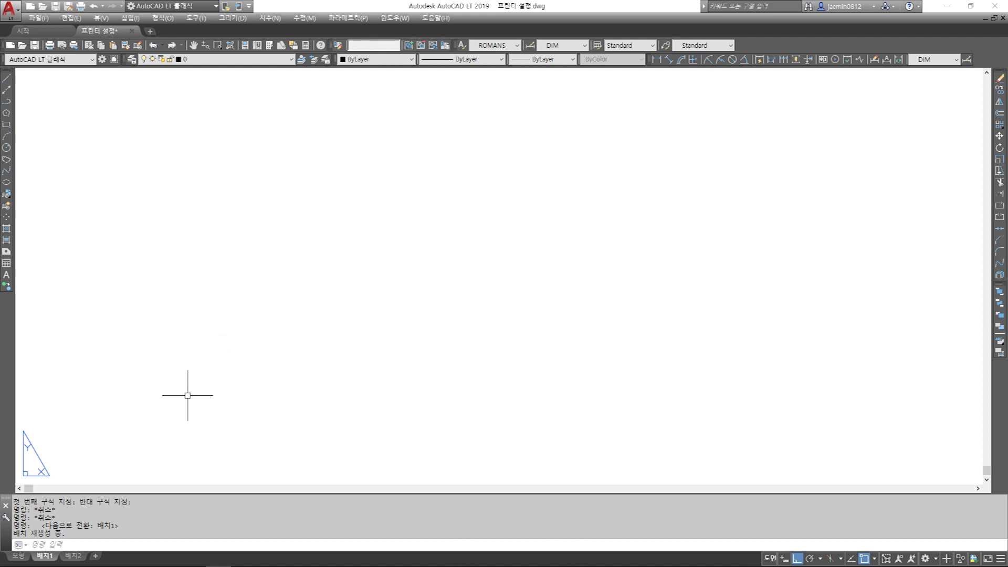
left_click(21, 555)
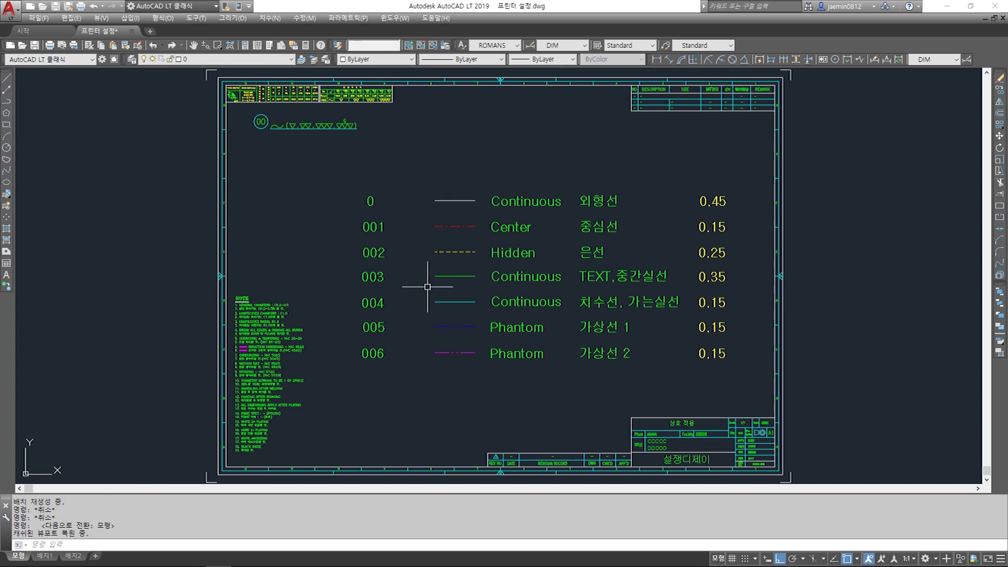
scroll(428, 287, "down", 2)
type("m")
key("Escape")
key("Escape")
type("cc*취소*")
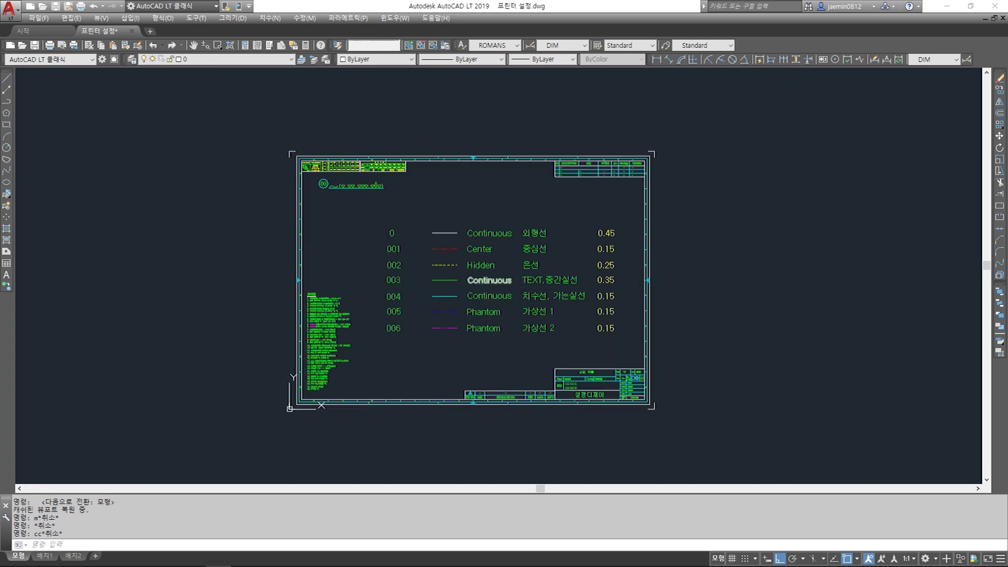
Place a dimension in the empty space beside the drawing frame and explode it
key("Escape")
key("Escape")
type("aa")
key("Escape")
type("aa")
key("Escape")
type("x")
key("Return")
left_click(698, 264)
left_click(822, 292)
key("Return")
key("Escape")
Erase the exploded dimension's lines and arrows, keeping only its text
type("m")
key("Return")
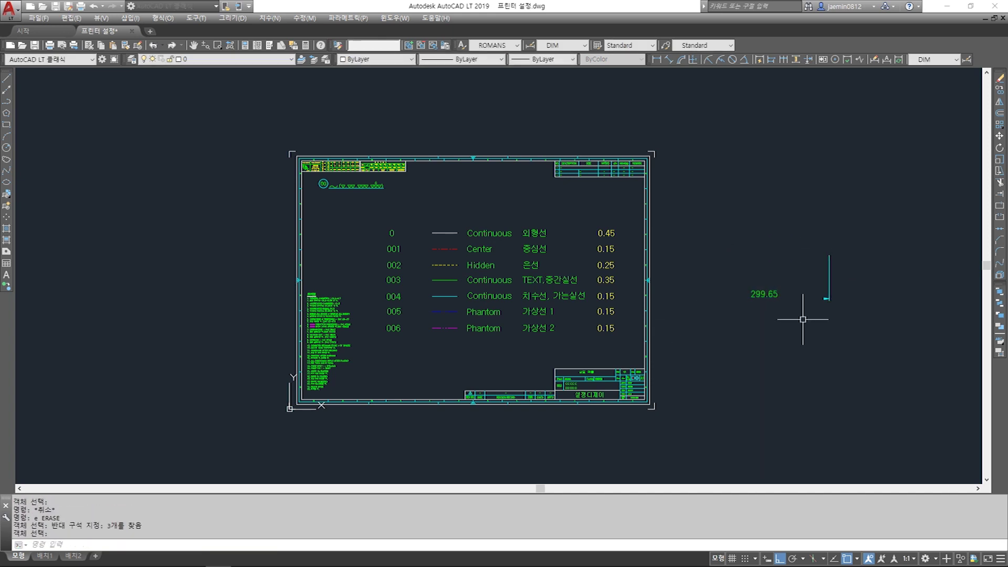
left_click(712, 281)
left_click(787, 333)
key("Escape")
key("Escape")
Move the remaining dimension text straight up beside the drawing frame
type("m")
key("Return")
left_click(741, 278)
left_click(788, 310)
key("Return")
left_click(811, 312)
left_click(812, 223)
scroll(811, 202, "up", 4)
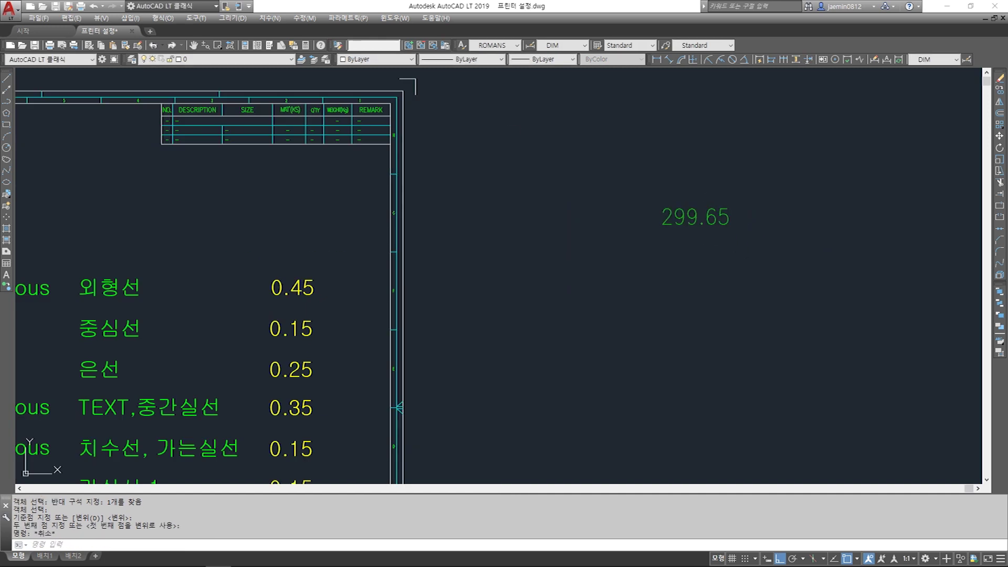
left_click(689, 210)
double_click(696, 216)
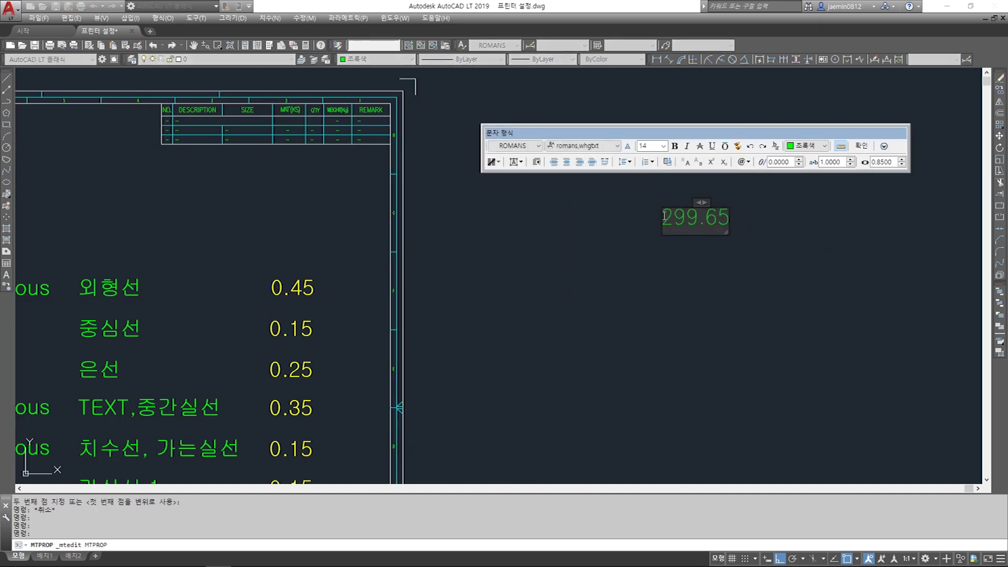
left_click(715, 252)
key("Escape")
key("Escape")
Check layout 배치1 once more and go back to model space
left_click(45, 555)
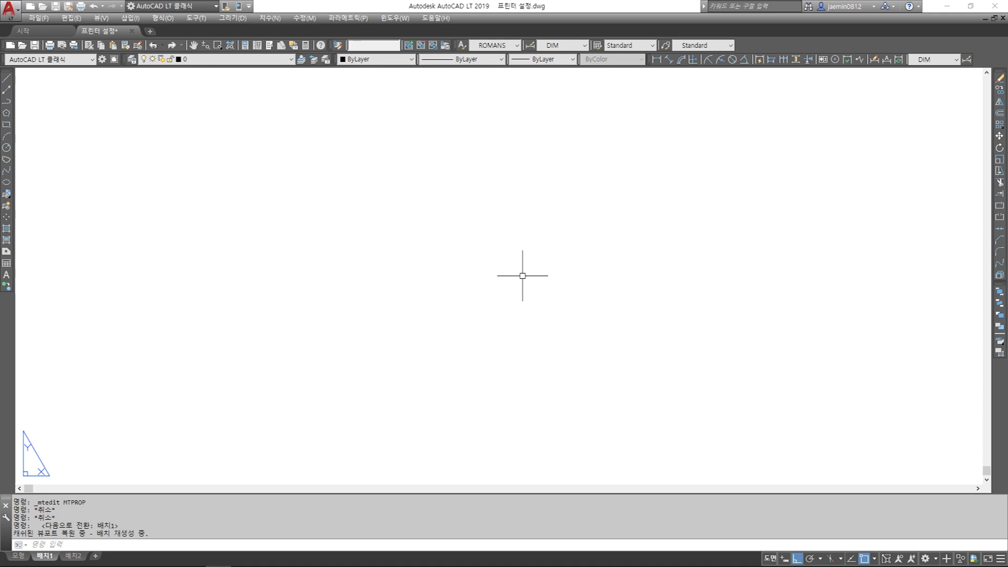
left_click(18, 556)
left_click(735, 247)
key("Escape")
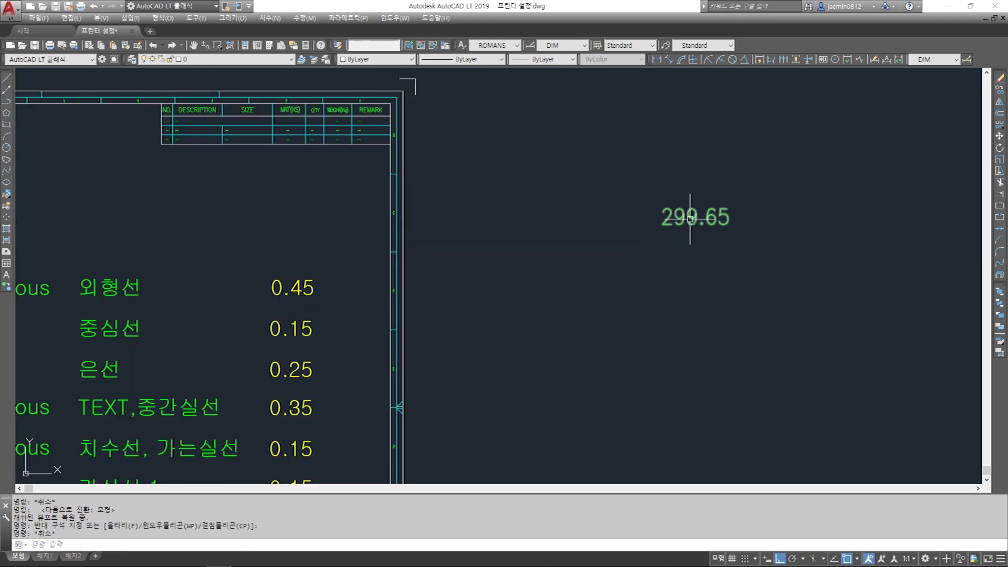
Replace the dimension text beside the frame with "Limits 입력하고 엔터" and start a new line below it
mouse_move(691, 219)
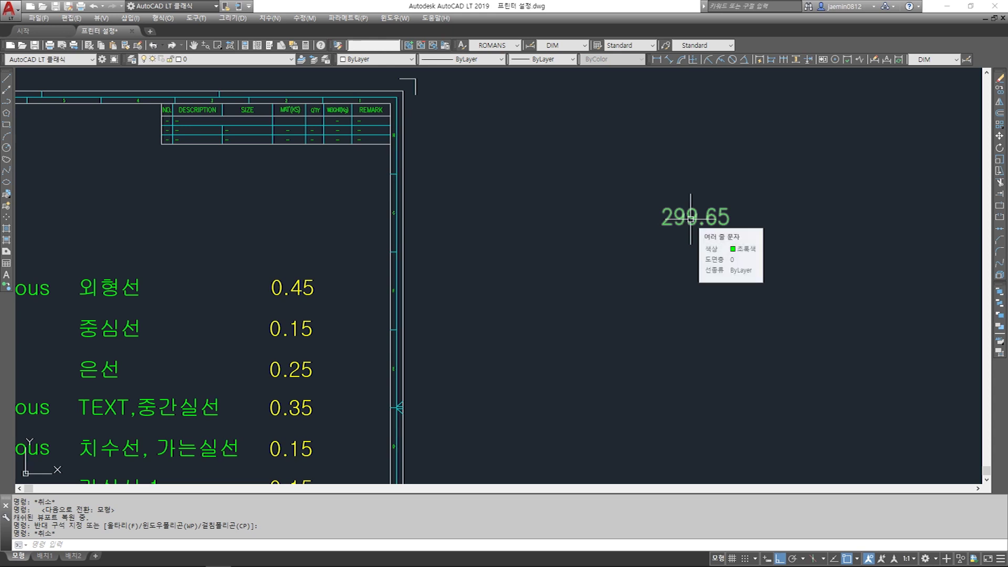
double_click(690, 219)
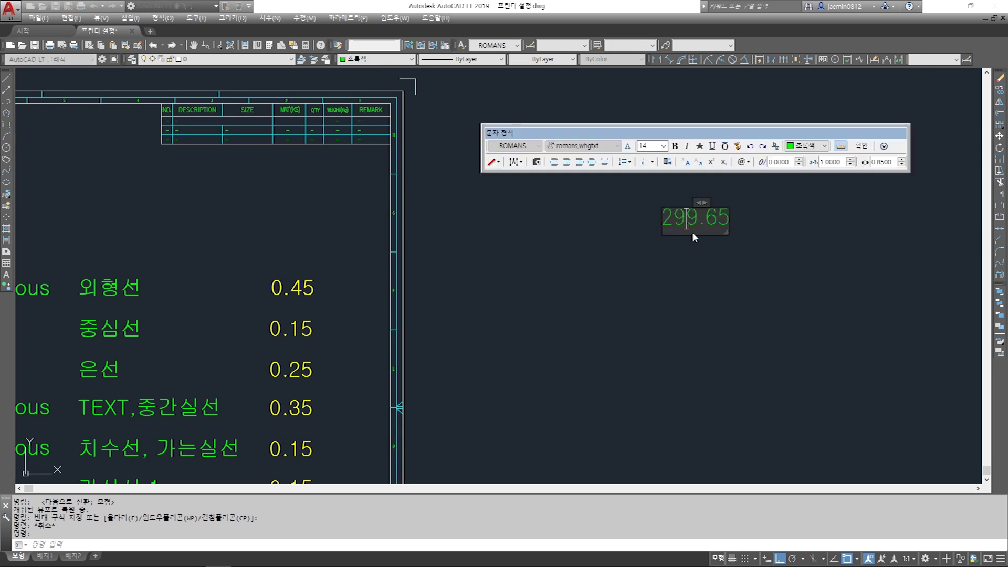
key("BackSpace")
key("BackSpace")
key("BackSpace")
key("BackSpace")
key("BackSpace")
key("Delete")
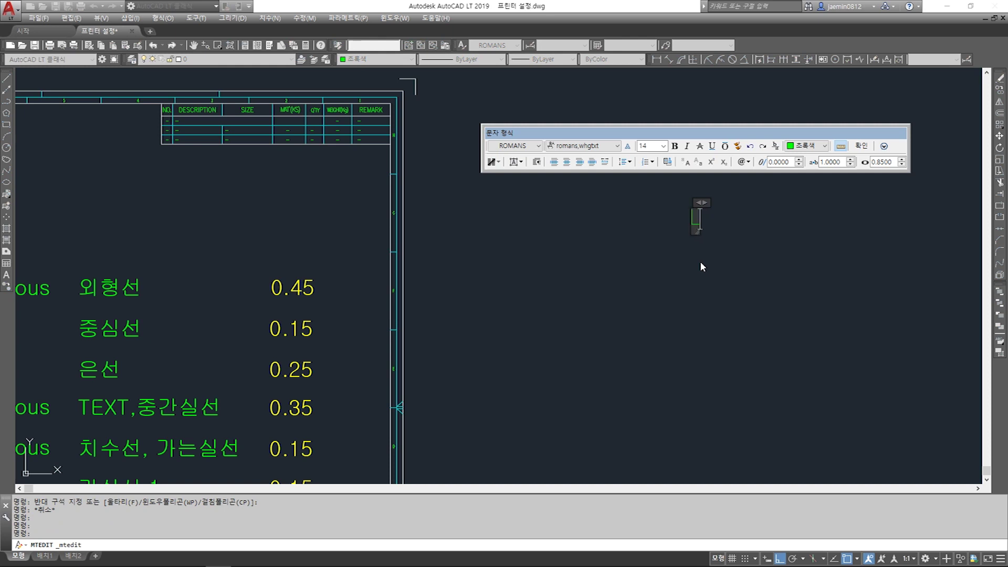
type("Limits")
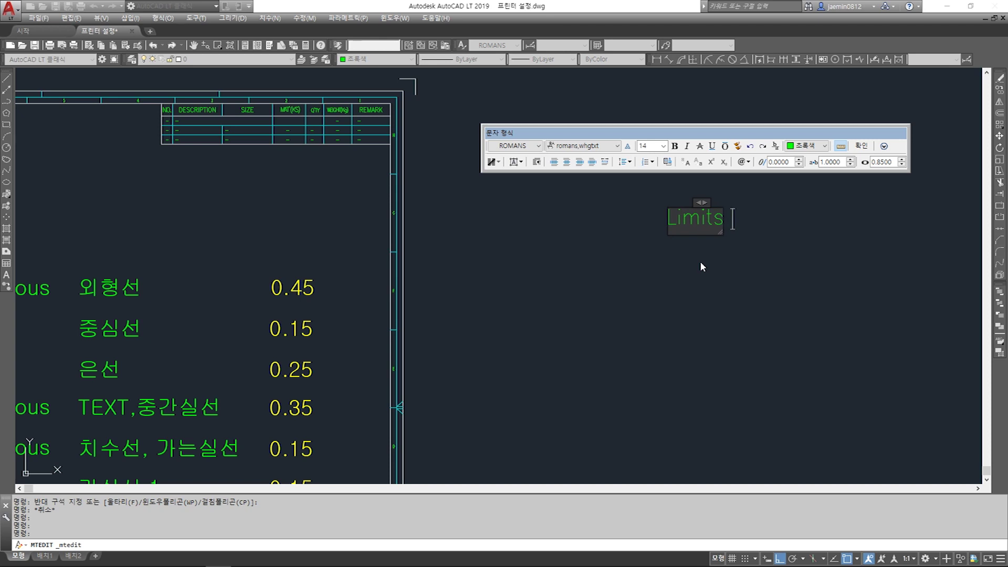
type(" 입력하고 엔터")
key("Return")
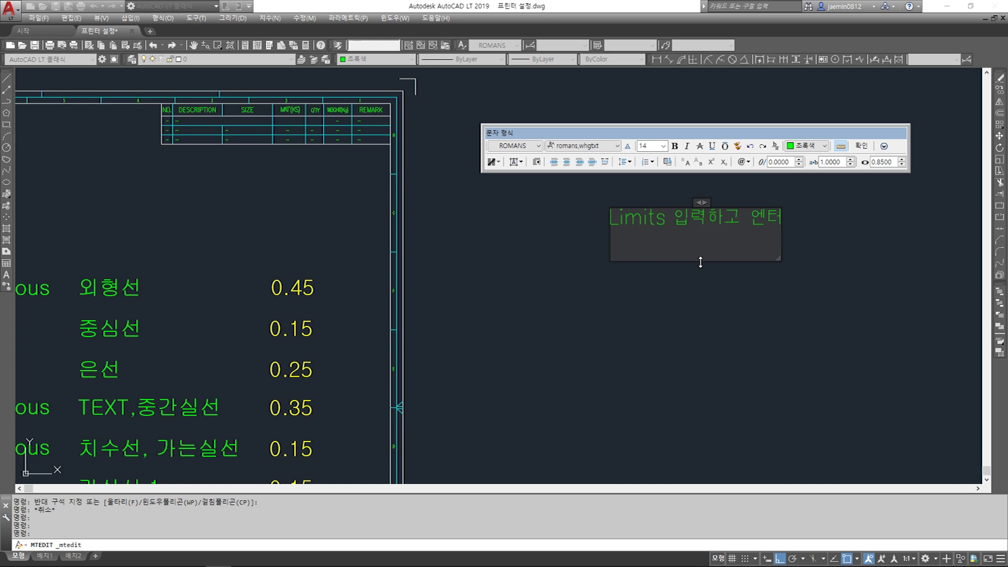
Add the paper sizes 297x210 and 420X297 on two lines under the Limits heading and finish the text edit
type("297x210")
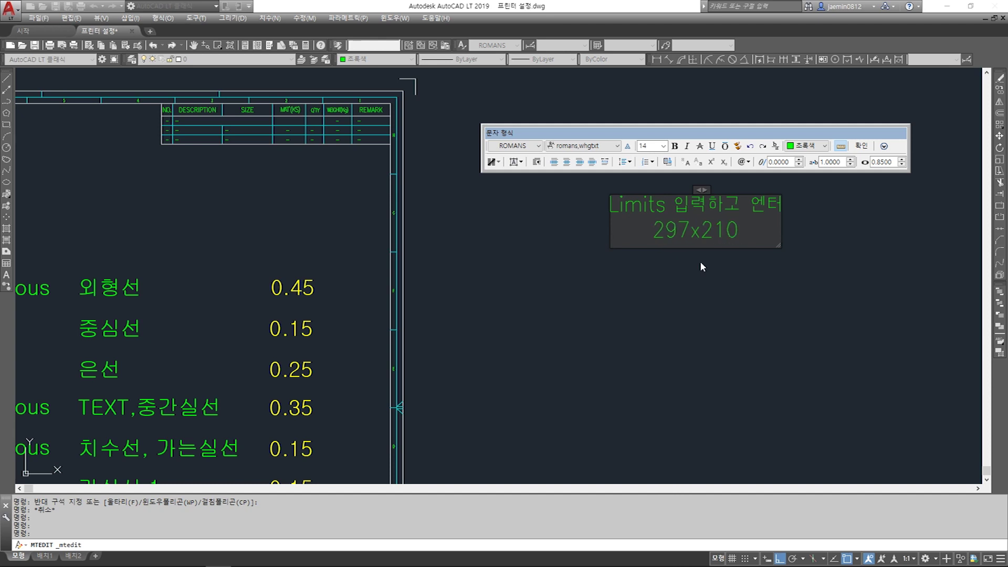
key("Return")
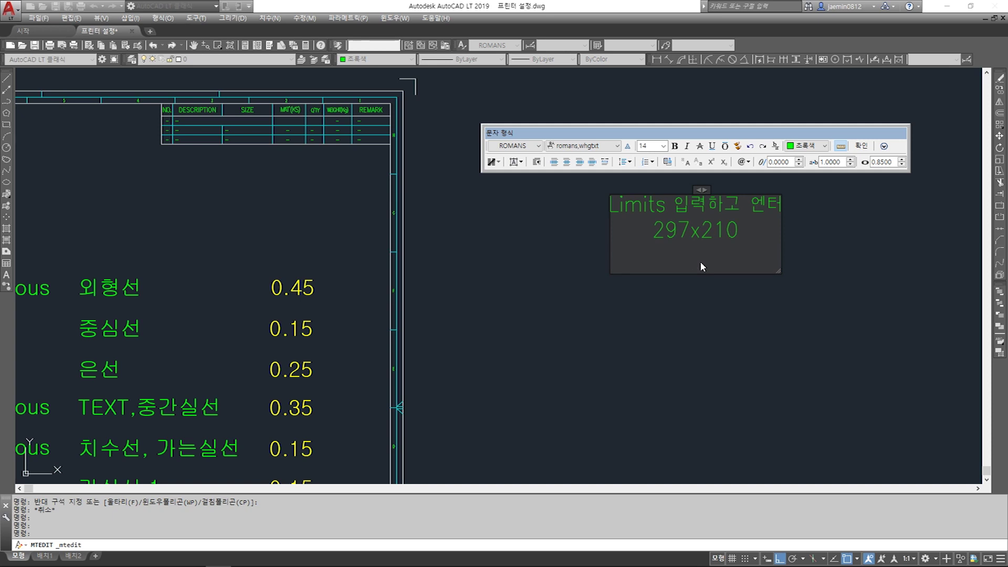
type("420X297")
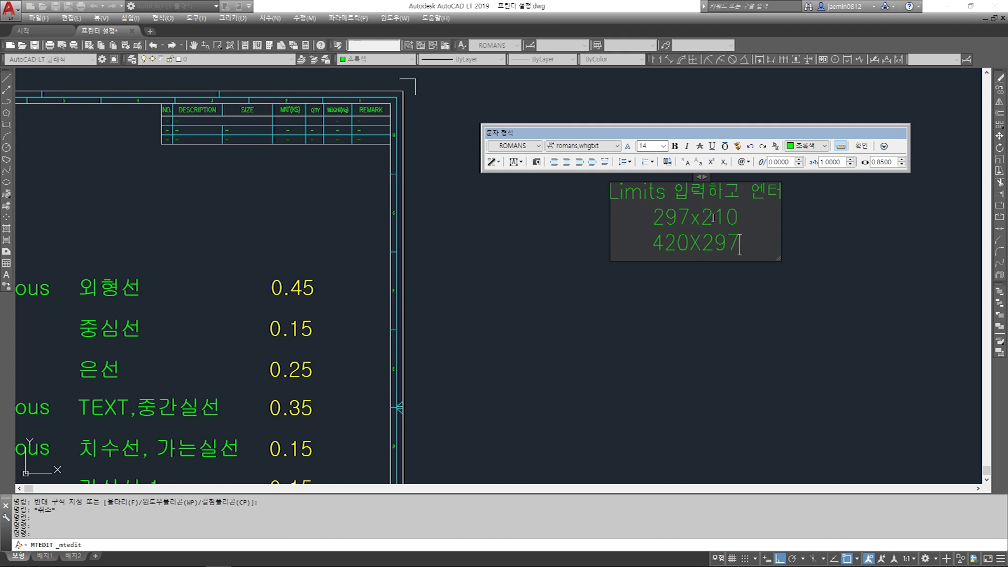
left_click_drag(744, 218, 662, 219)
left_click(743, 220)
left_click_drag(743, 219, 669, 231)
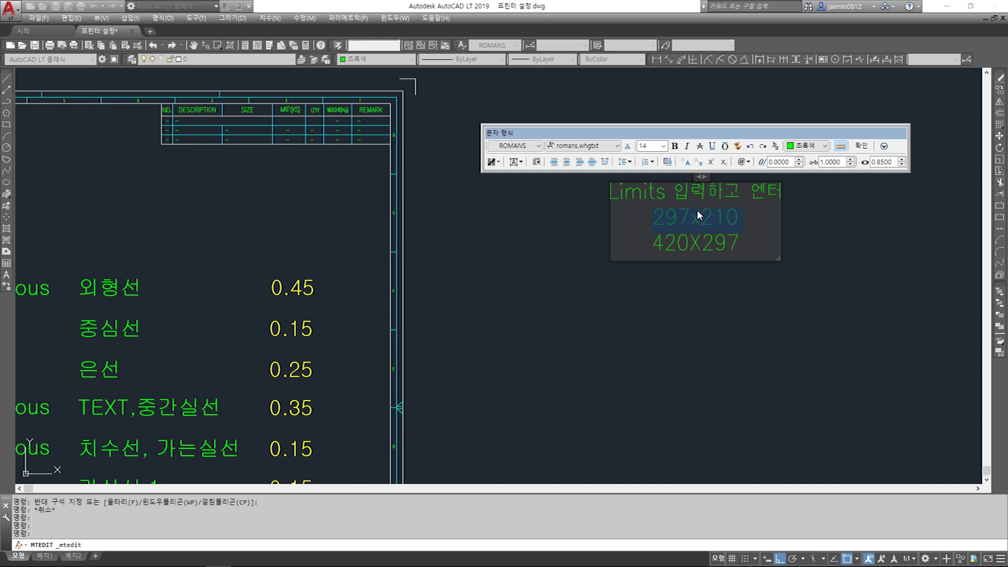
left_click_drag(742, 244, 653, 247)
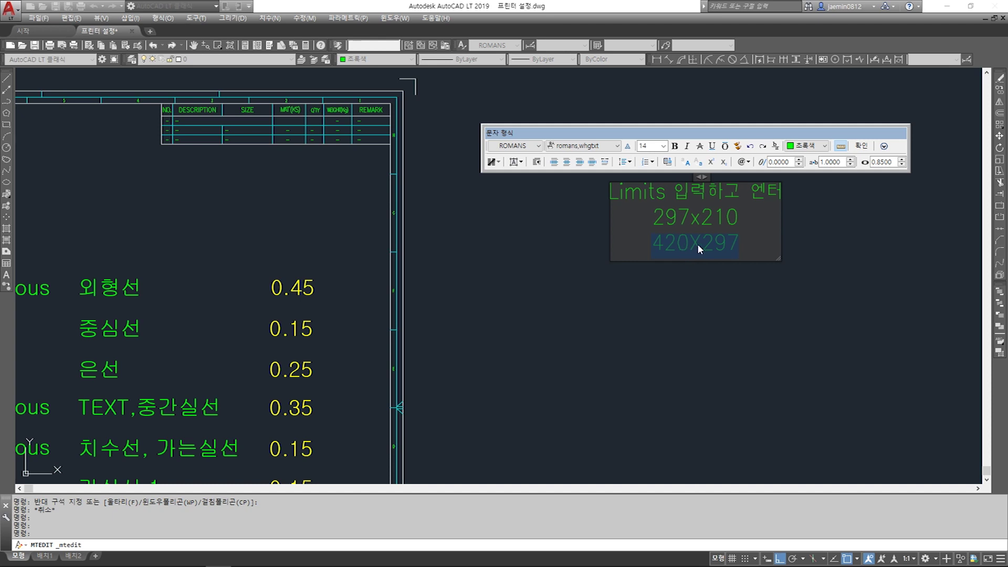
key("Escape")
Copy the Limits note straight down, directly below the original
type("cc")
key("Return")
left_click(714, 189)
key("Return")
left_click(750, 238)
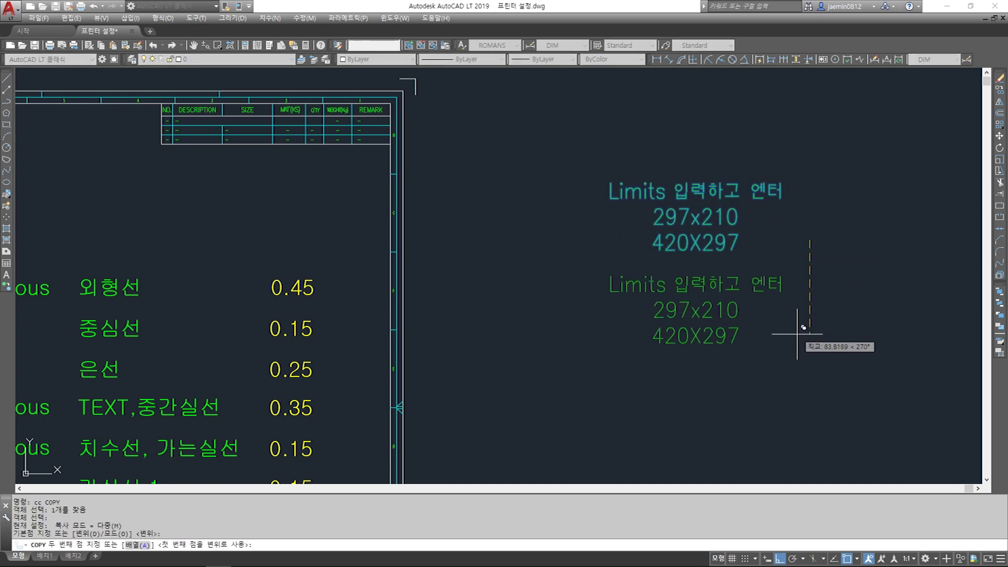
left_click(804, 332)
key("Escape")
left_click(732, 292)
double_click(726, 287)
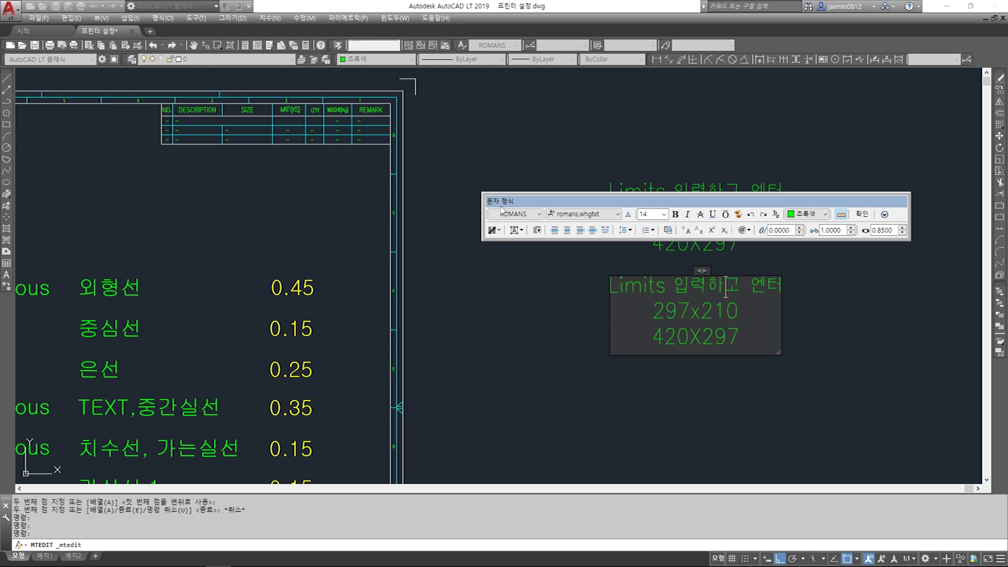
left_click(518, 355)
scroll(622, 304, "down", 8)
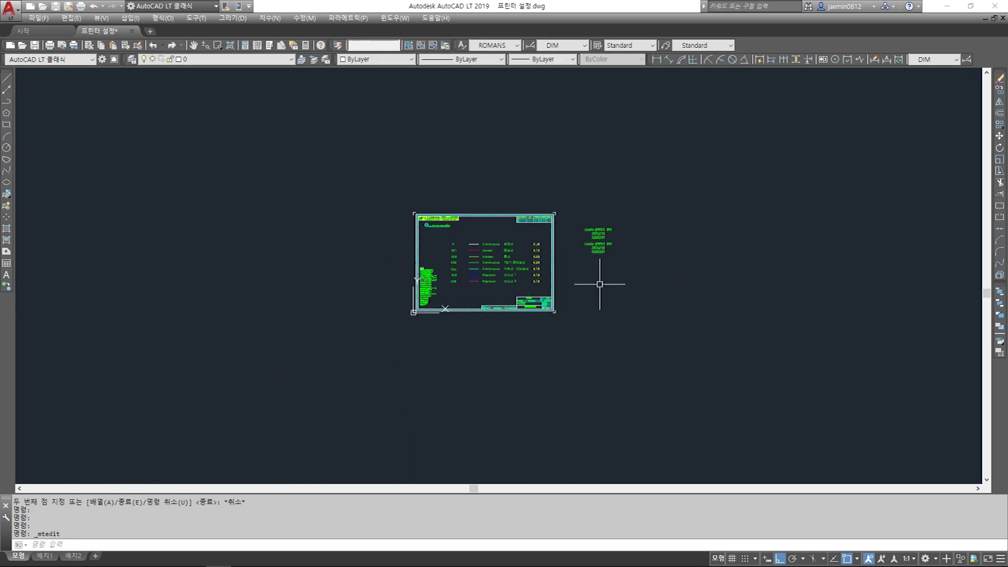
scroll(598, 283, "up", 8)
Replace "Limits" in the lower copy of the note with "Mview (모형공간에 작업한 도면 불러오기"
double_click(596, 184)
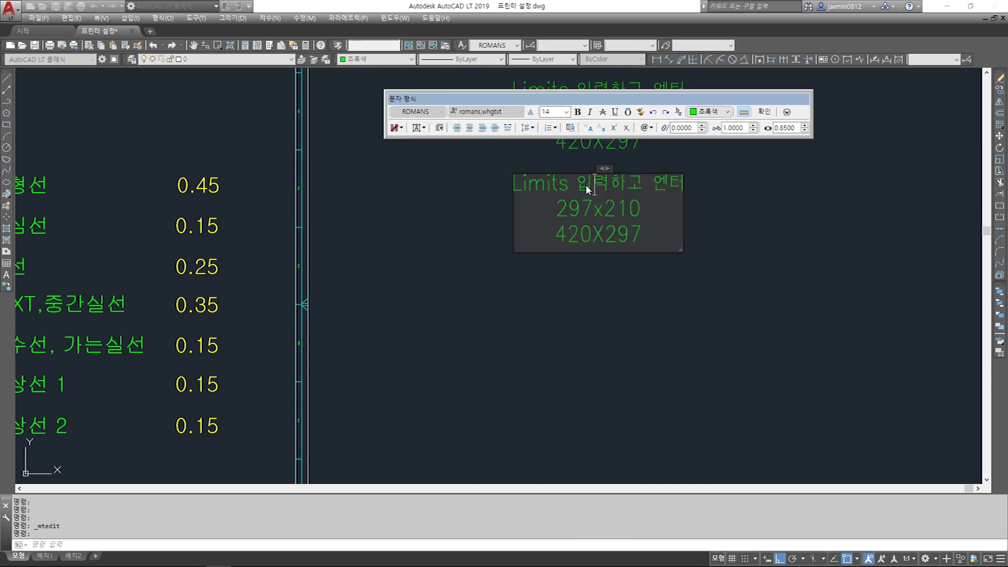
double_click(541, 182)
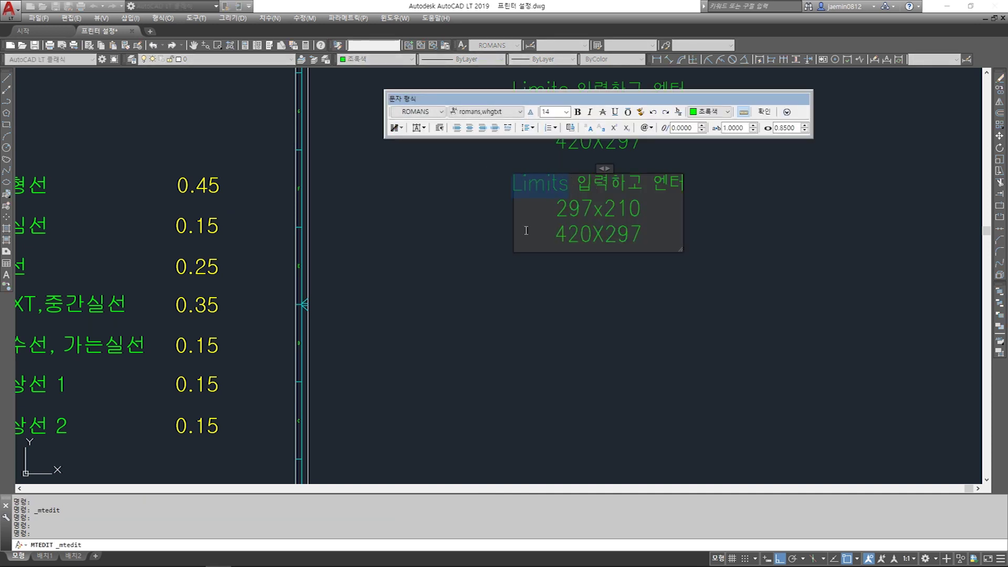
type("M")
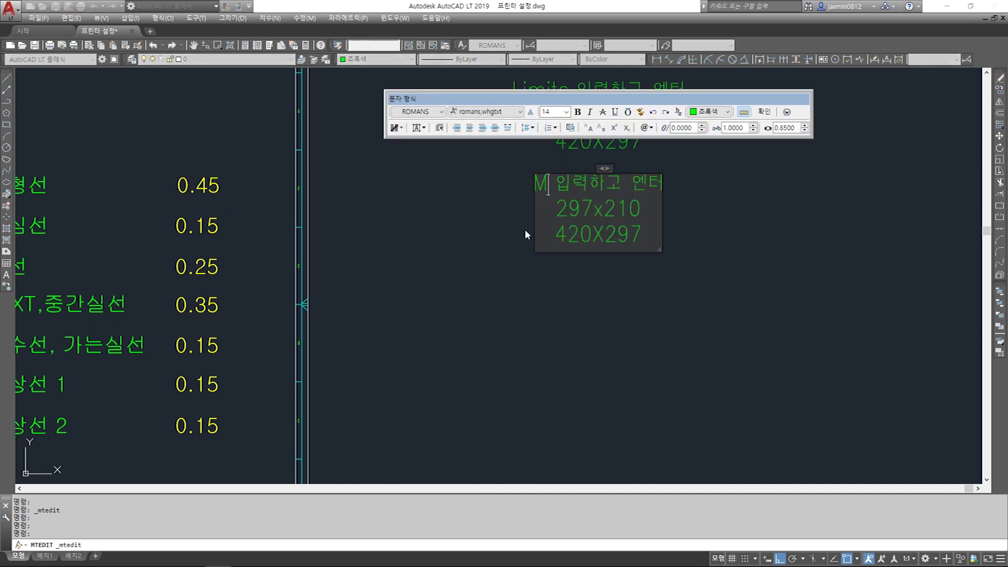
type("vie")
type("w ")
type("(")
type("를")
type("형공간에")
type(" 작")
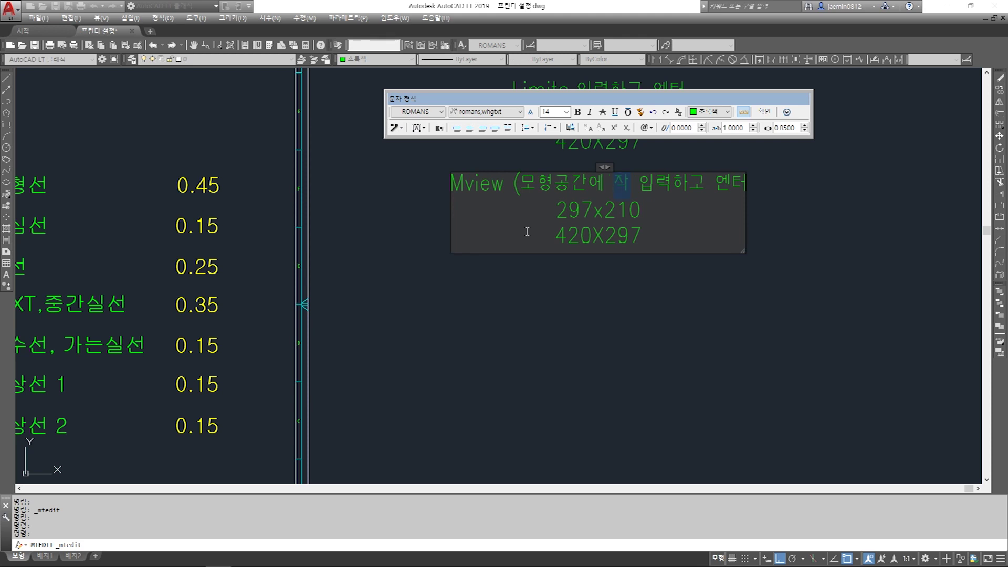
type("업한 도며")
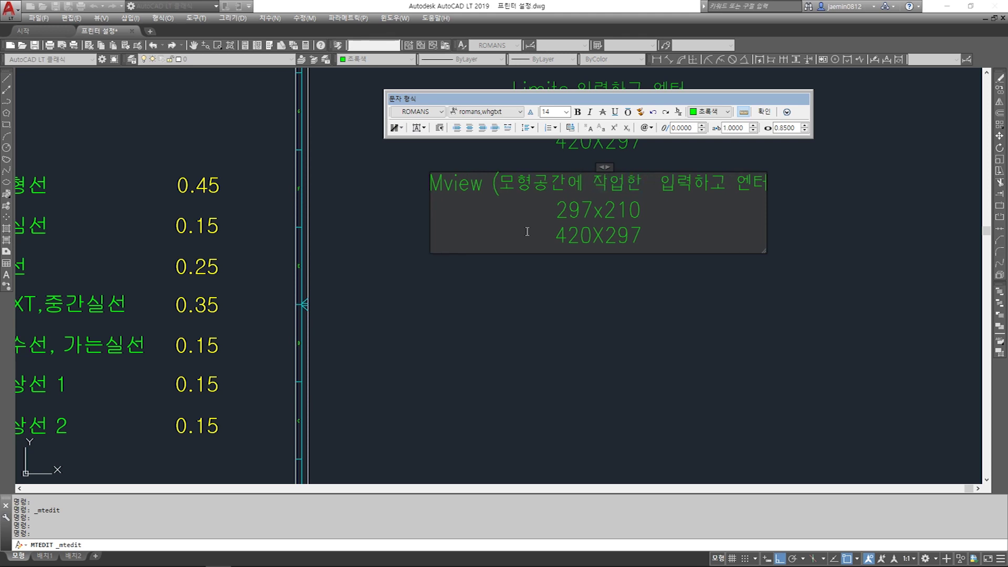
type("ㄴ 불러")
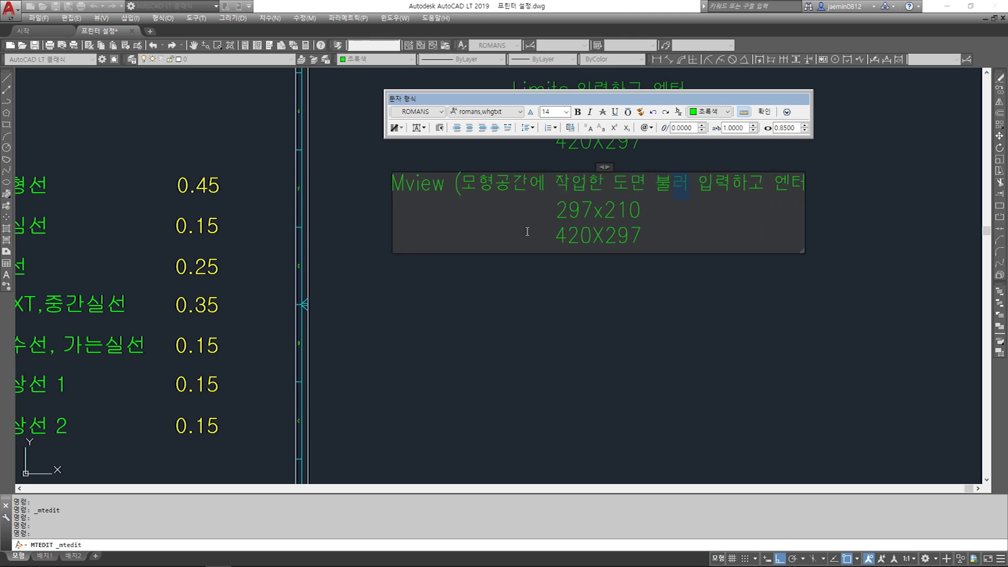
type("오기")
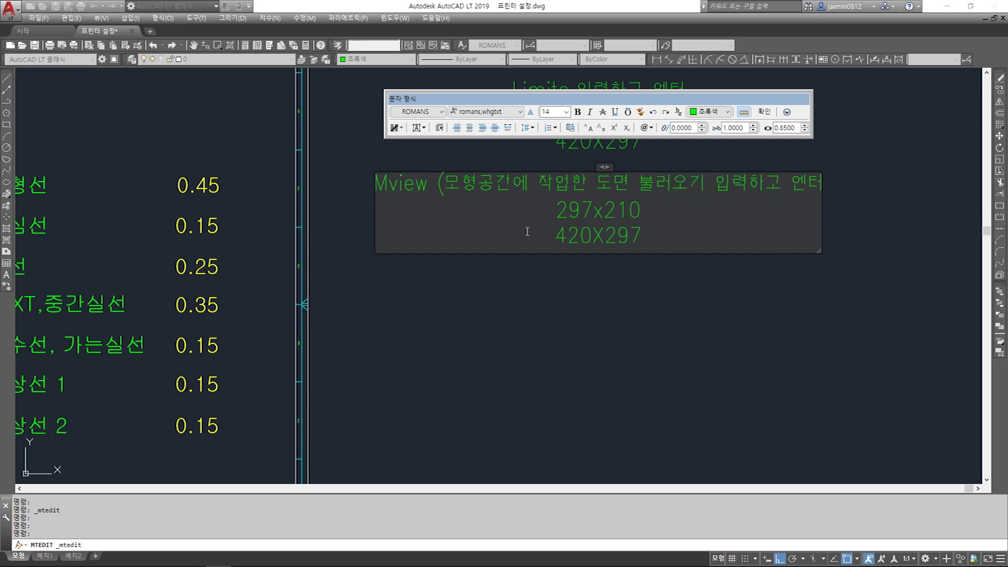
Remove the leftover "입력하고 엔터" from the Mview heading and end its description with ") :"
key("Delete")
key("Delete")
key("Delete")
key("Delete")
key("Delete")
key("Delete")
key("Delete")
key("Delete")
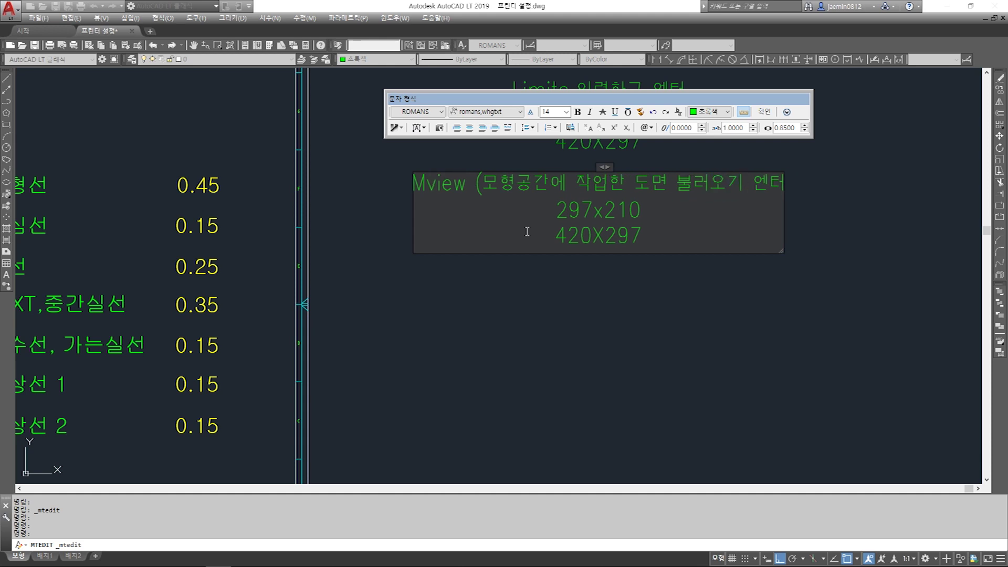
type(")")
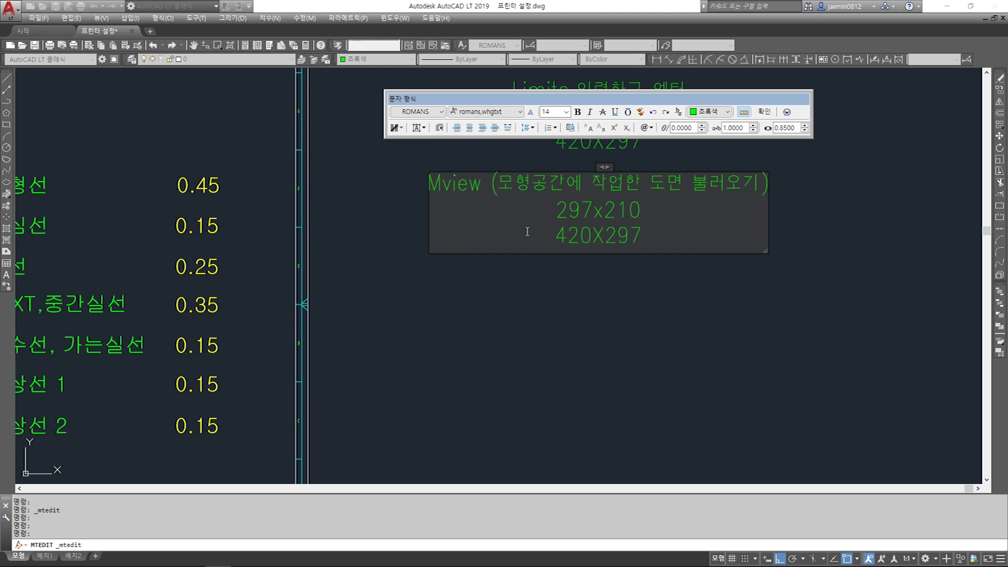
type(" :")
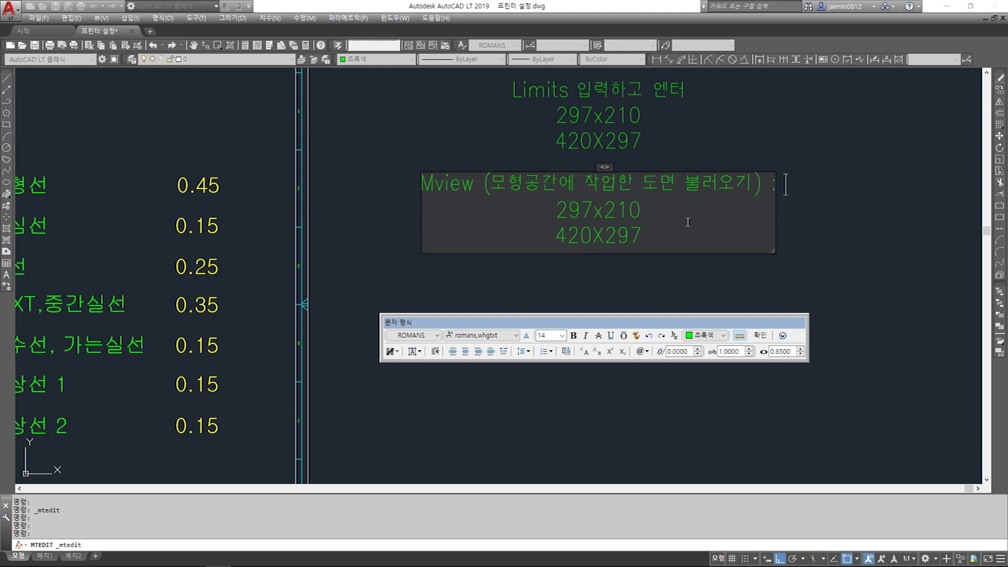
Append "MV (단축키) 입력하고 엔터 클릭" to the Mview heading and finish the text edit
type("M")
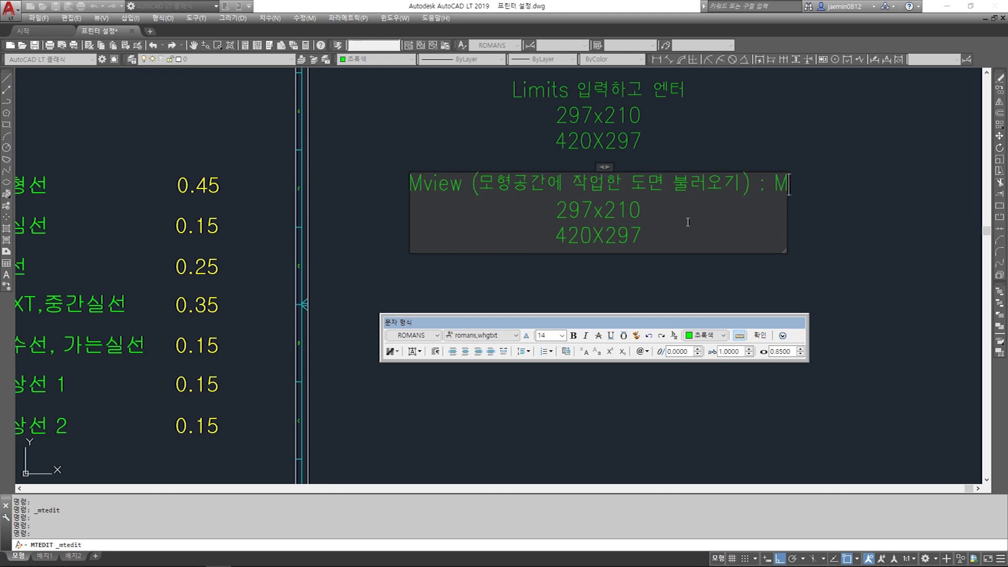
type("V (")
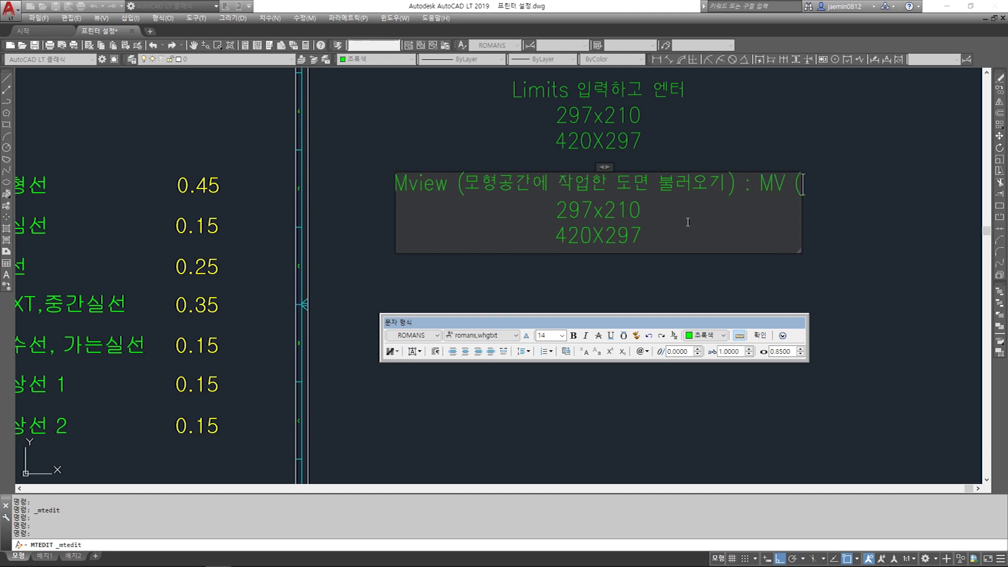
type("단축키) 입")
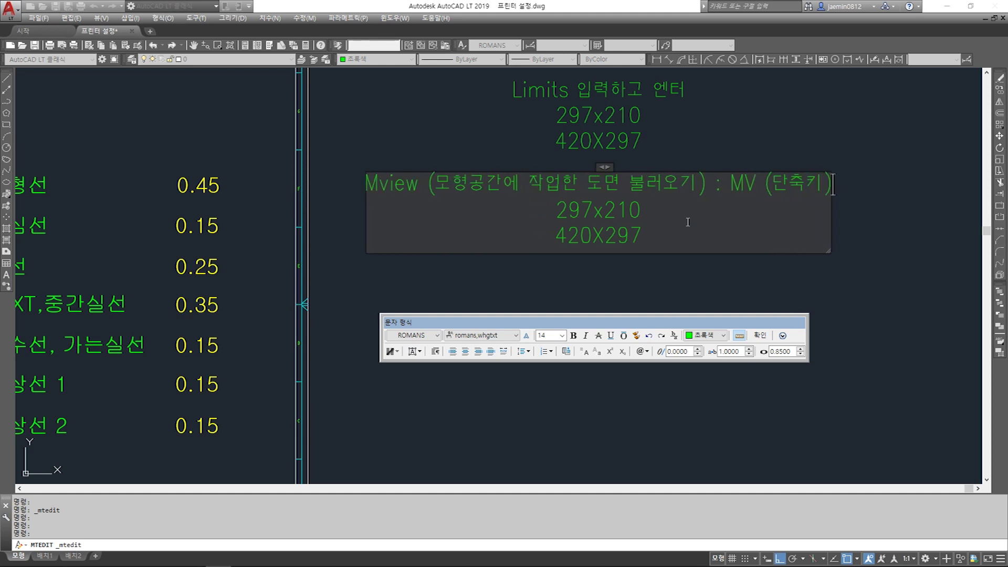
type("력하고 엔터 클리")
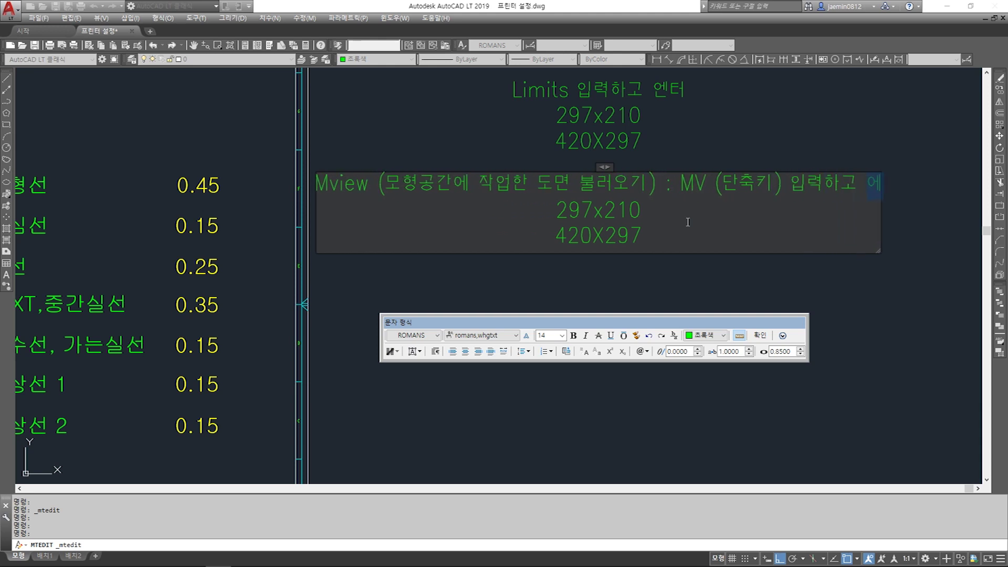
type("ㄱ")
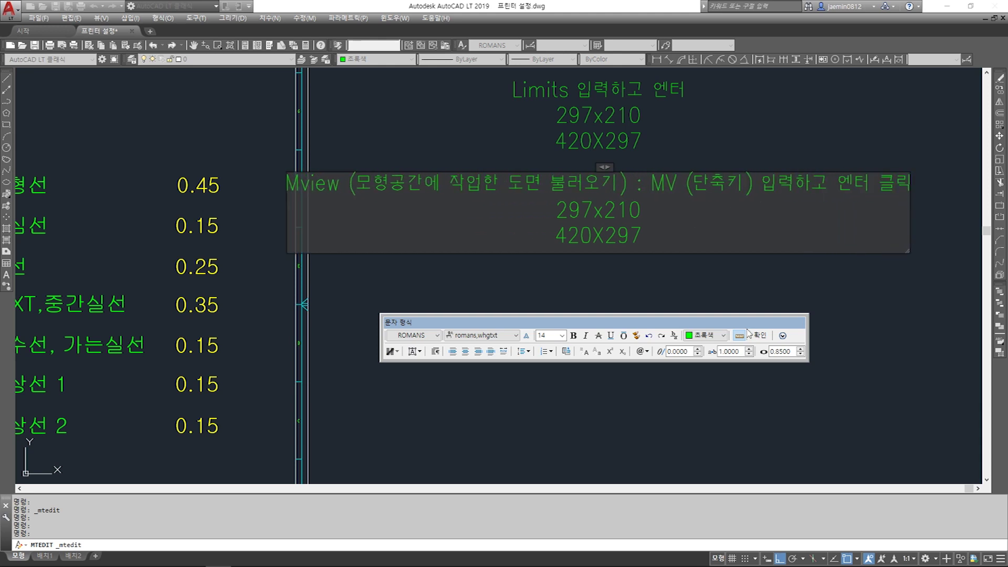
left_click(647, 395)
key("Escape")
Move the Limits and Mview notes together to the right, farther away from the sheet frame
scroll(647, 395, "down", 4)
middle_click_drag(664, 379, 632, 319)
key("space")
key("Escape")
key("Escape")
type("m")
left_click(622, 293)
left_click(605, 235)
key("space")
left_click(632, 299)
left_click(672, 294)
key("Escape")
Delete the two paper-size lines 297x210 and 420X297 under the Mview heading
scroll(688, 269, "up", 4)
left_click(682, 232)
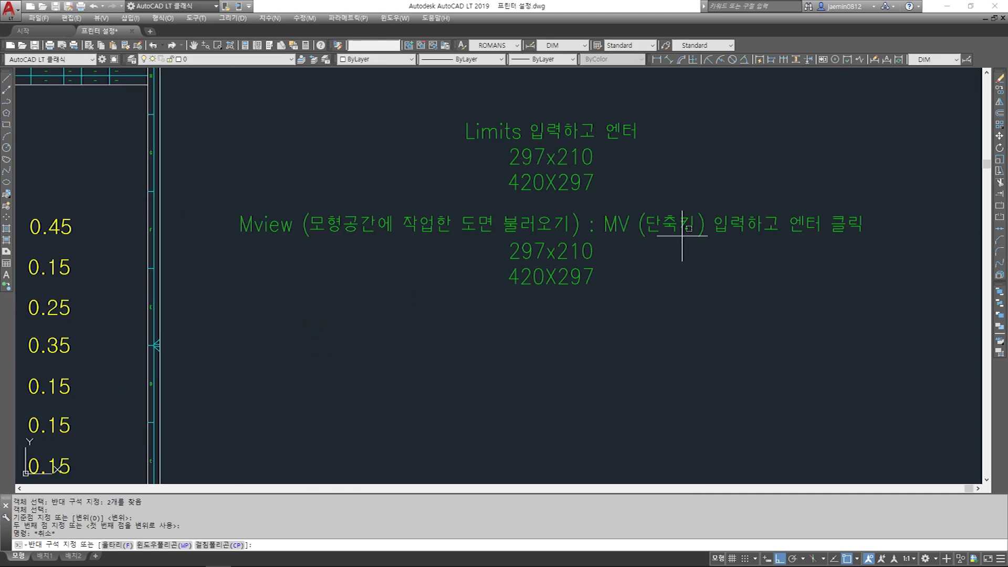
key("Escape")
double_click(681, 228)
left_click_drag(508, 244, 594, 287)
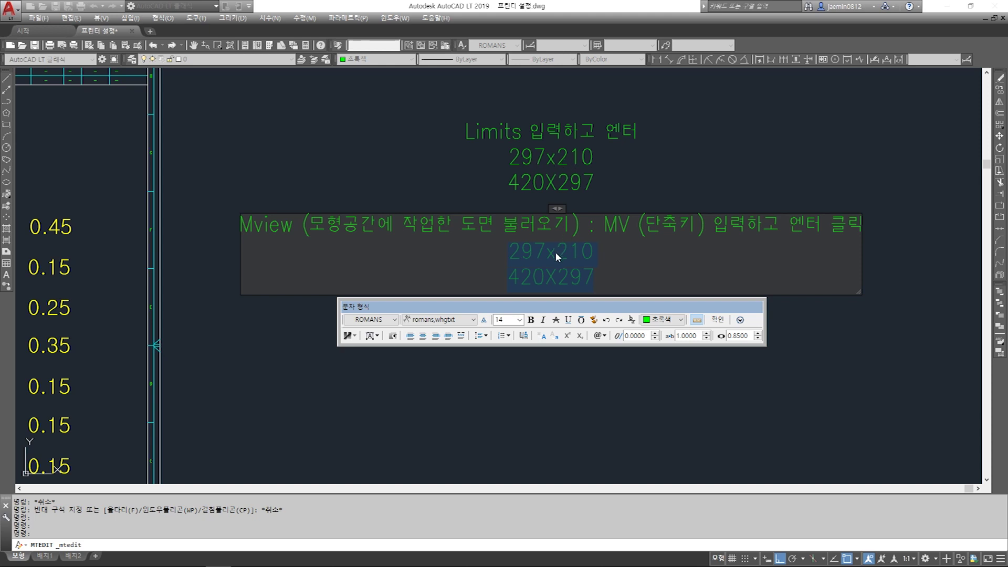
key("Delete")
Add the line "P1저점과 P2지점을 클릭" under the Mview heading and finish the text edit
type("P1")
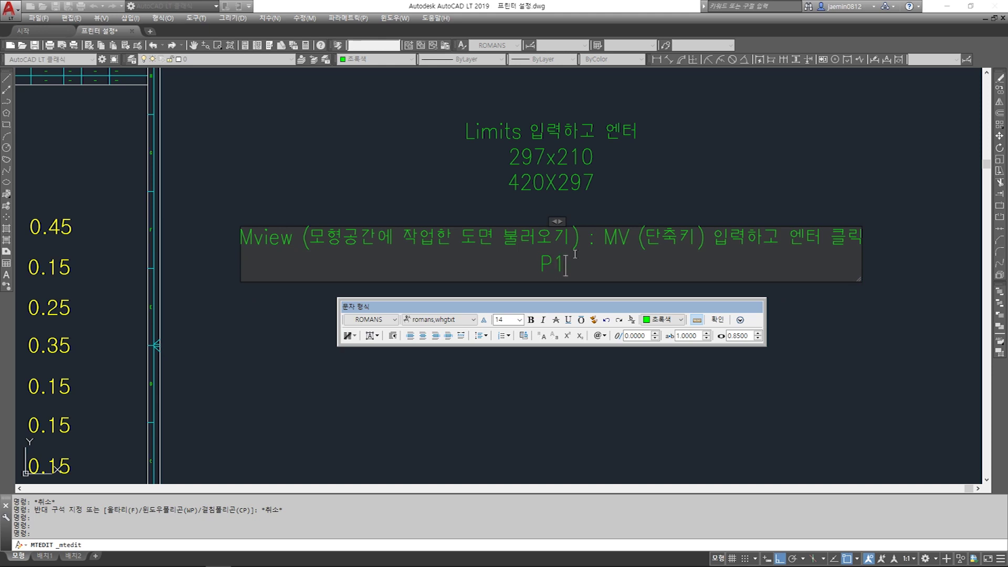
type("w")
key("BackSpace")
key("Hangul")
type("저점과")
key("Hangul")
type("P2")
key("Hangul")
type("지점을 클리")
type("ㄱ")
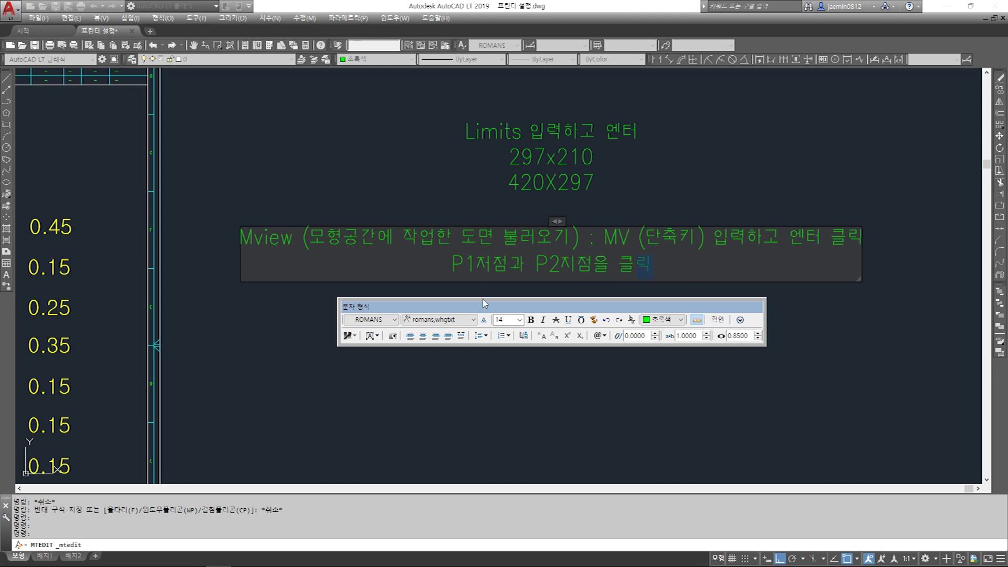
left_click(604, 397)
type("ㅊ")
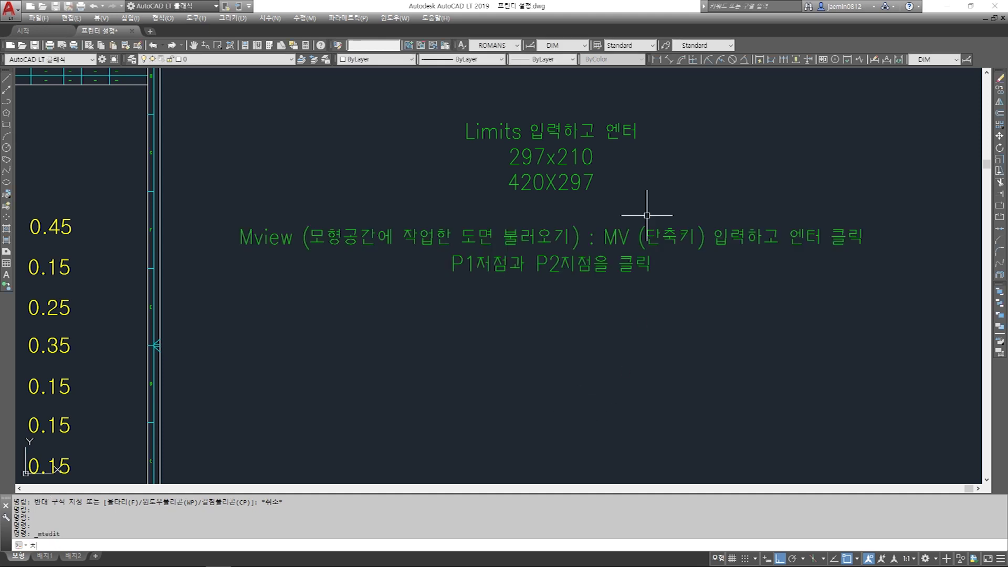
key("Return")
left_click(612, 279)
key("Escape")
key("Escape")
Copy the Mview note straight down, directly below the original
type("co")
key("Return")
left_click(685, 185)
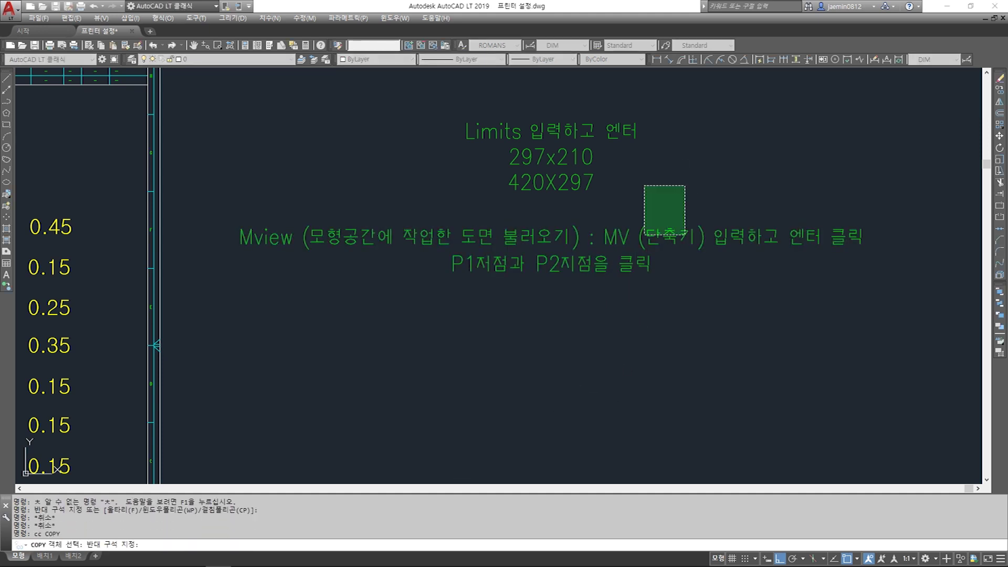
left_click(643, 235)
key("Return")
left_click(709, 297)
middle_click_drag(708, 350, 706, 306)
left_click(701, 331)
key("Escape")
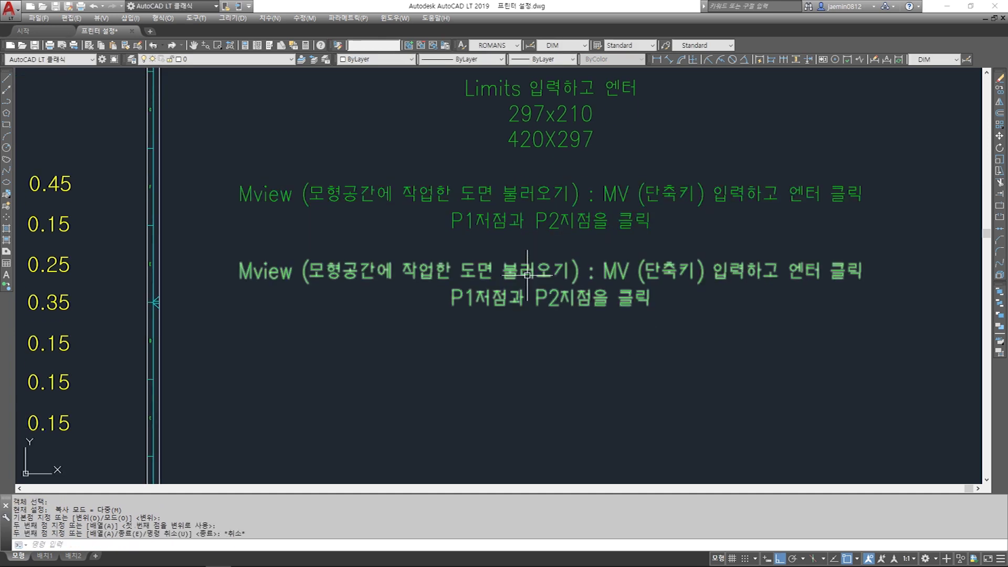
Change the command name "Mview" to "Mspace" in the lower copy of the note
double_click(520, 273)
left_click_drag(253, 272, 292, 273)
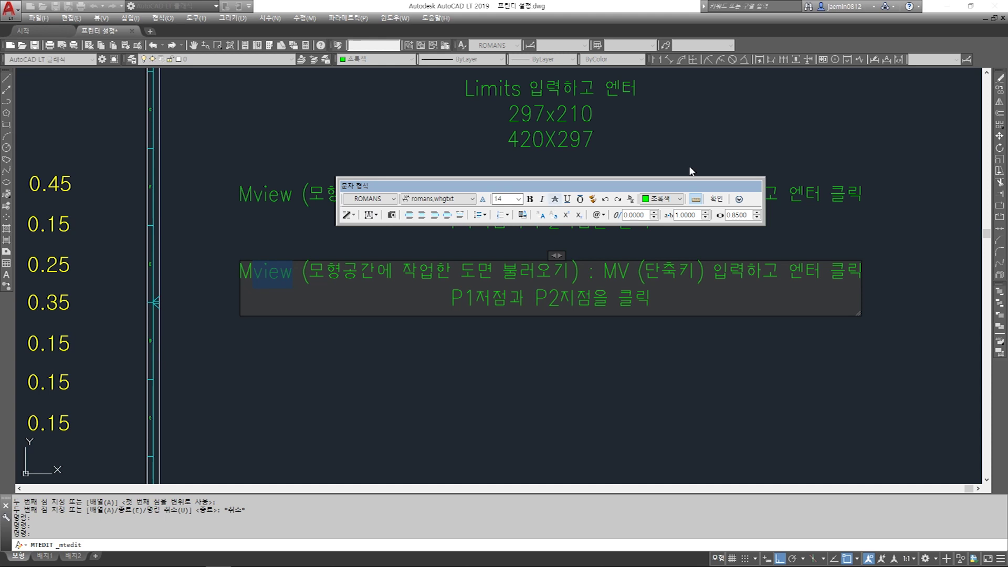
left_click_drag(624, 186, 616, 364)
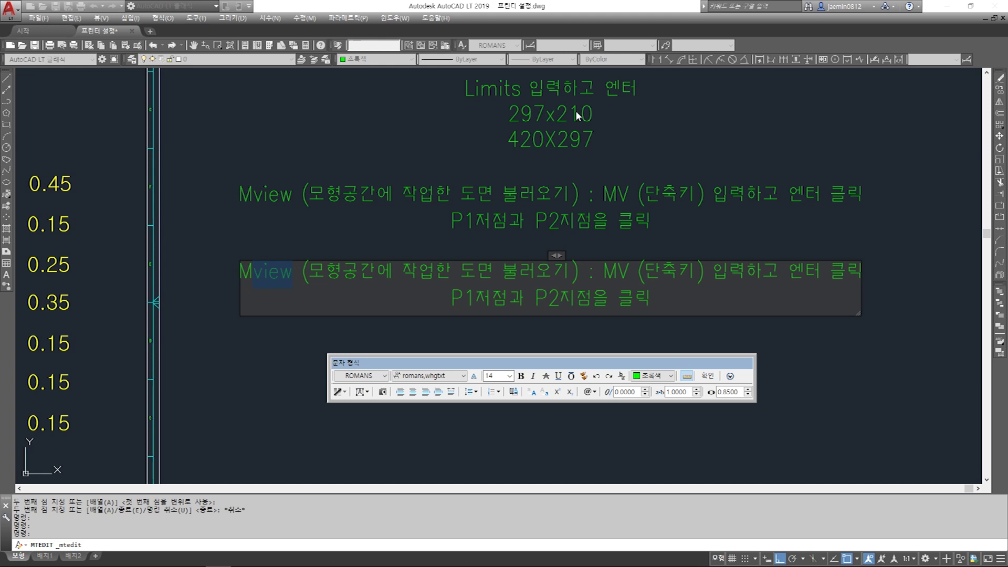
left_click(257, 271)
left_click_drag(257, 271, 303, 272)
type("space")
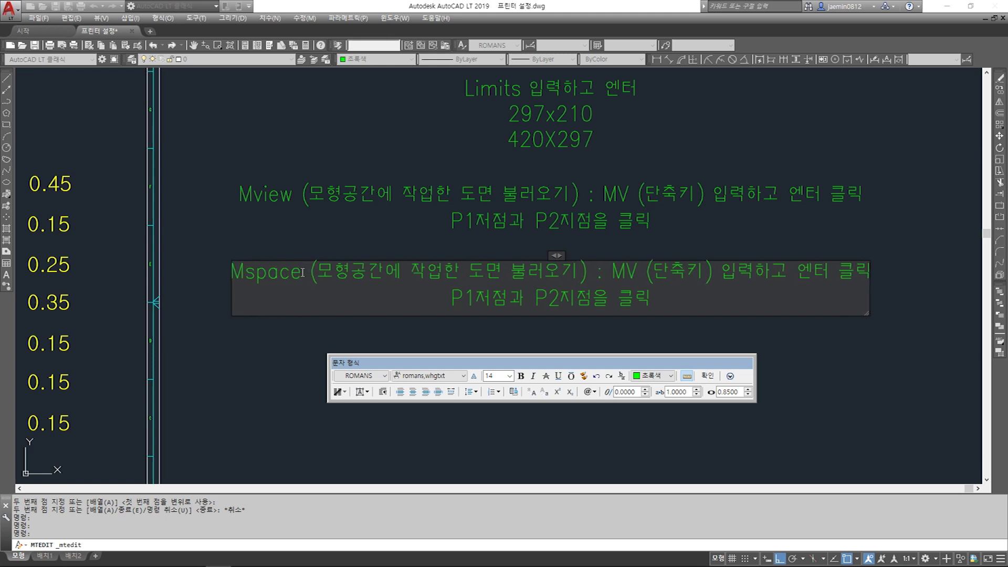
Replace the Mspace note's bracketed description with "용지내에 있는 도면 수정하기 위한 공간" and its shortcut with MS
left_click_drag(317, 272, 580, 273)
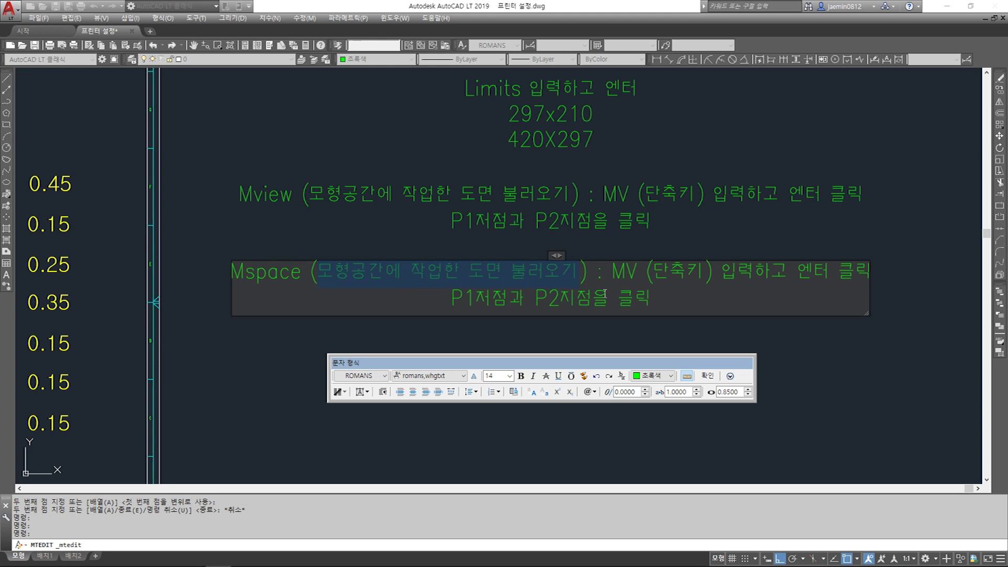
type("용지")
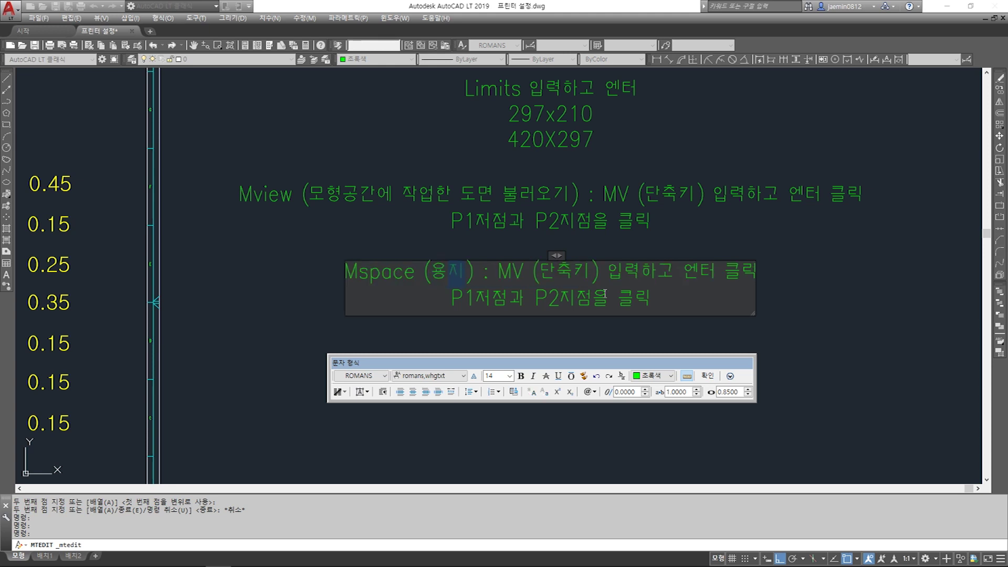
type("내에 ")
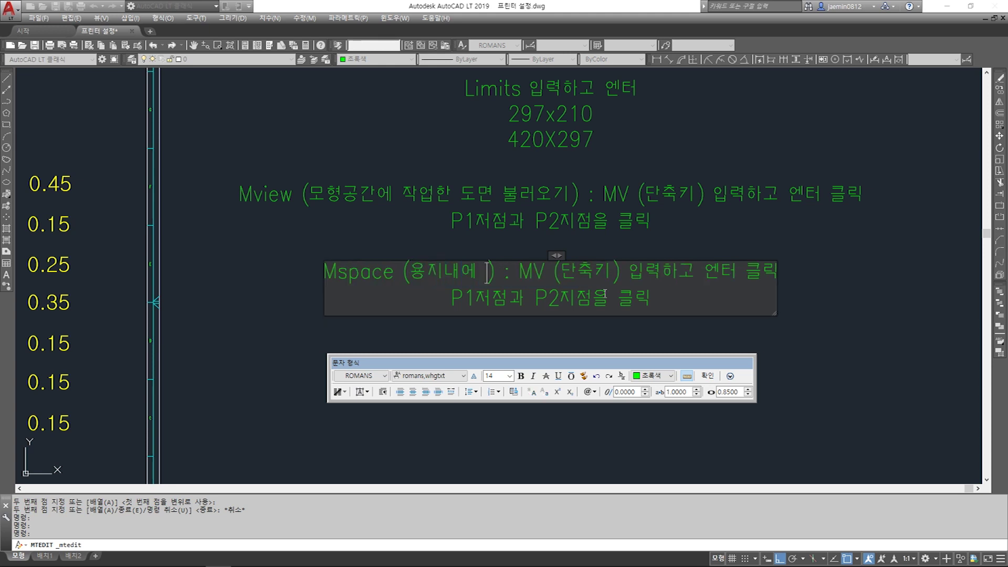
type("있는 도면")
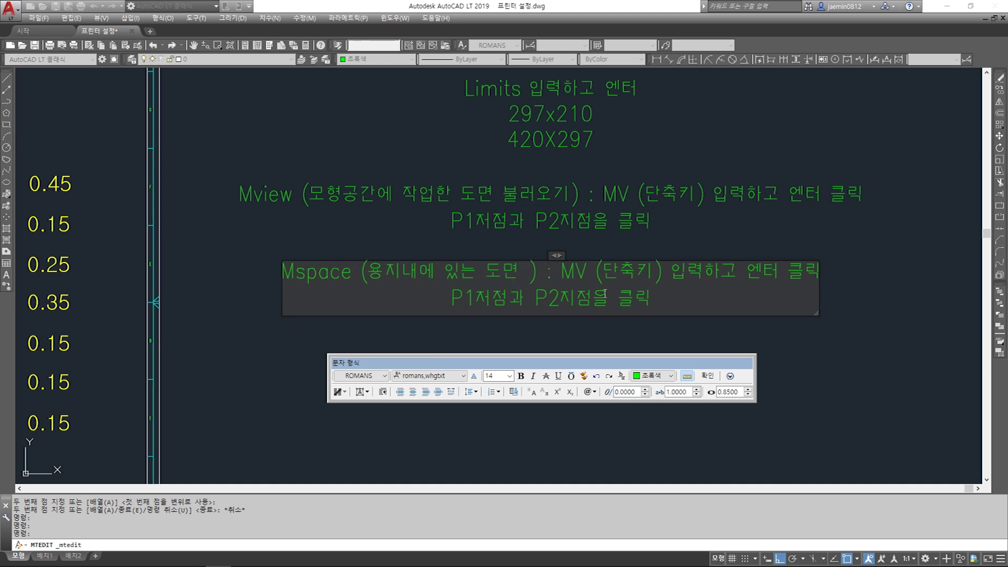
type(" 수정하기")
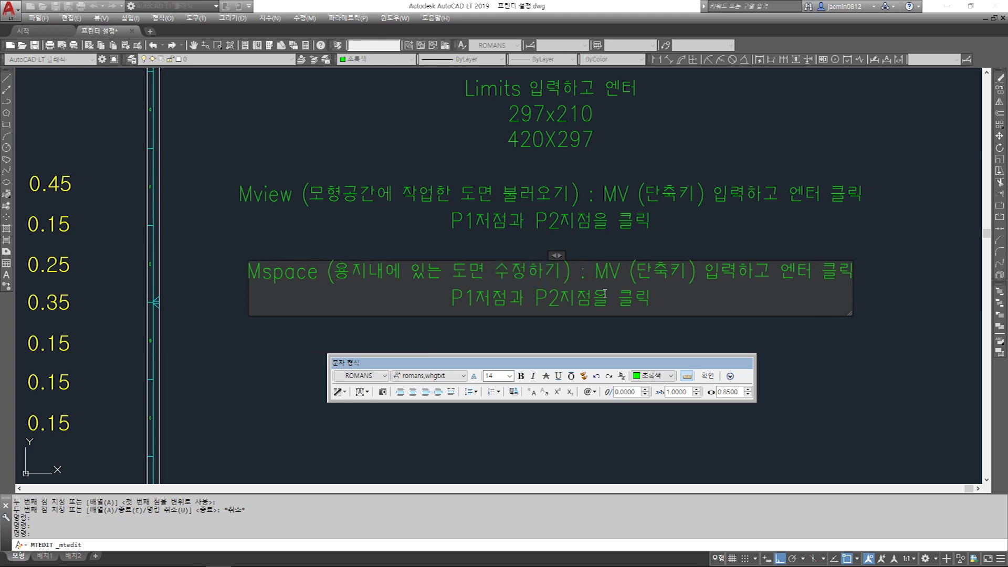
type(" 위한 공가")
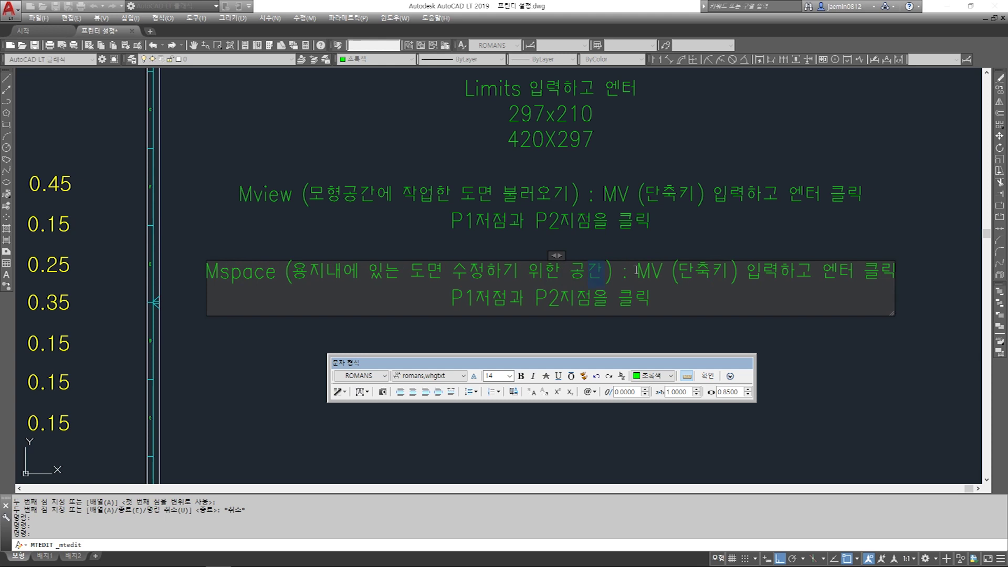
left_click_drag(637, 270, 662, 270)
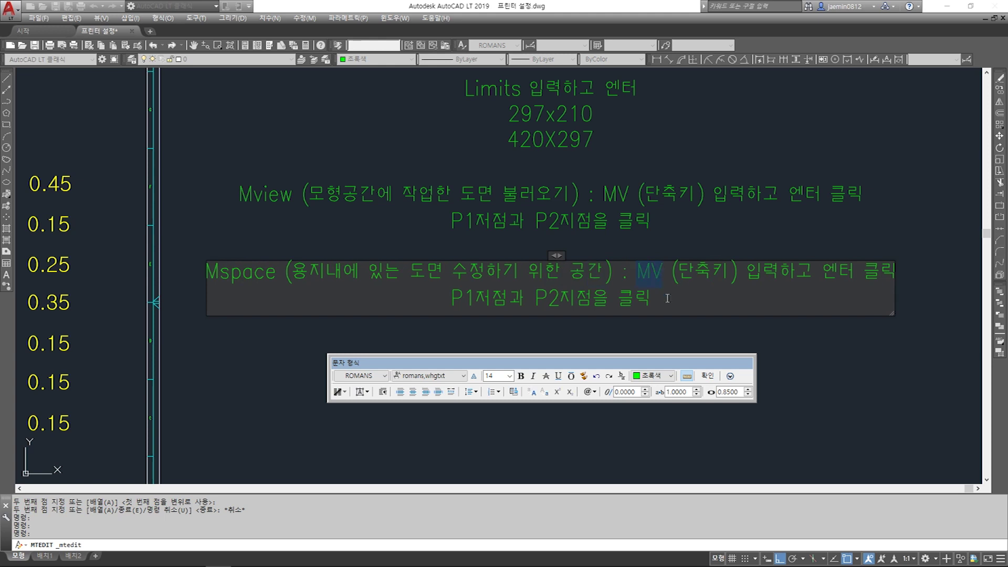
type("MS")
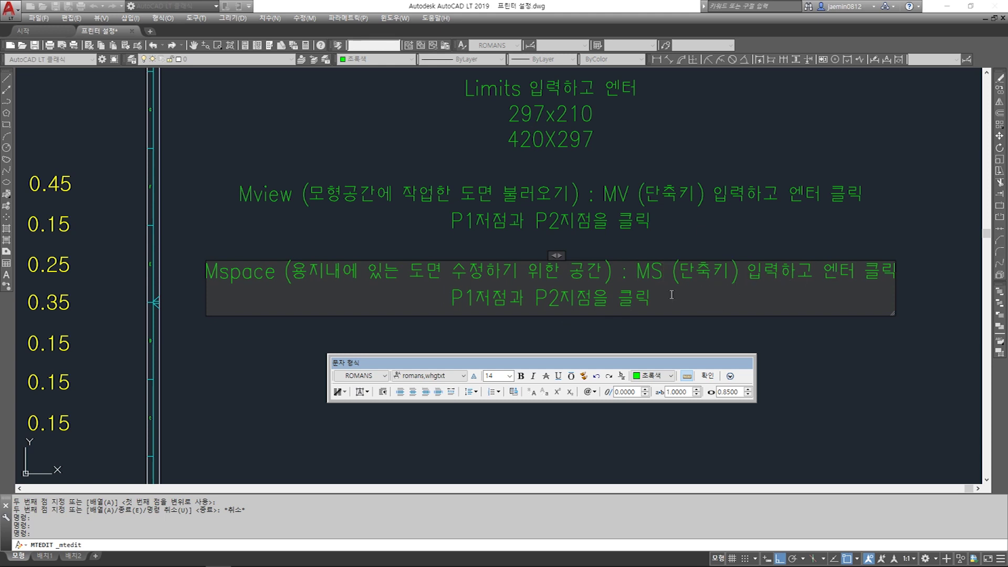
Delete the second line "P1저점과 P2지점을 클릭" from the Mspace note and finish the text edit
left_click(655, 300)
key("Delete")
key("Delete")
key("Delete")
key("Delete")
key("Delete")
key("Delete")
key("Delete")
key("Delete")
key("Delete")
key("Delete")
key("Delete")
key("Delete")
key("Delete")
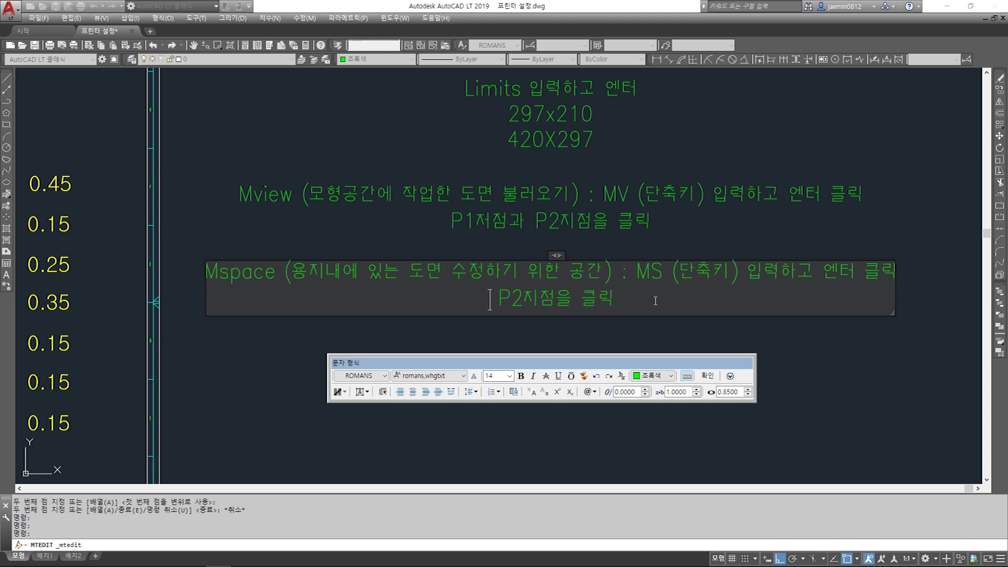
key("BackSpace")
left_click(770, 324)
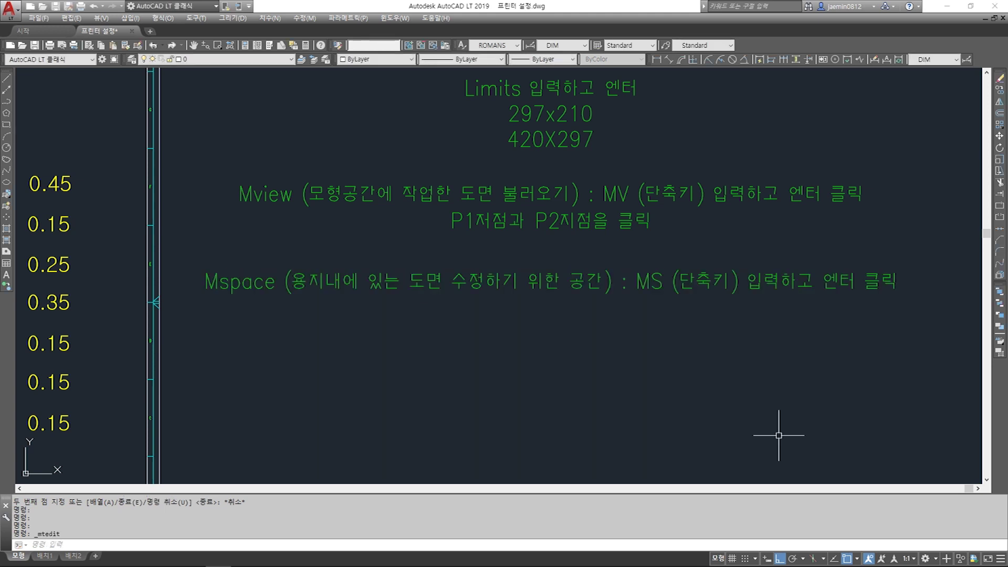
Copy the Mspace note straight down, a short distance below the original
middle_click_drag(648, 353, 650, 300)
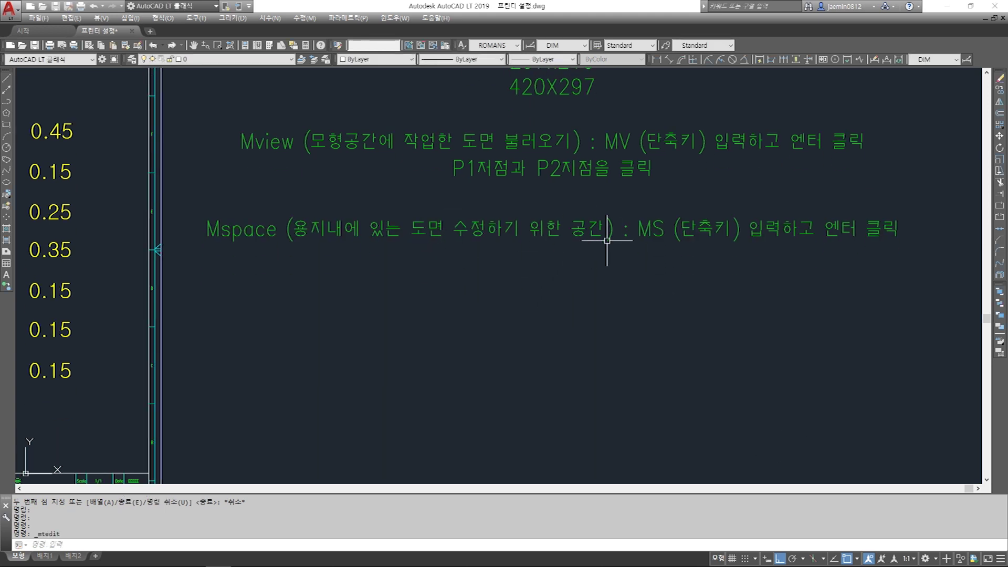
key("Escape")
type("cc")
key("space")
left_click(611, 210)
left_click(565, 283)
key("space")
left_click(659, 271)
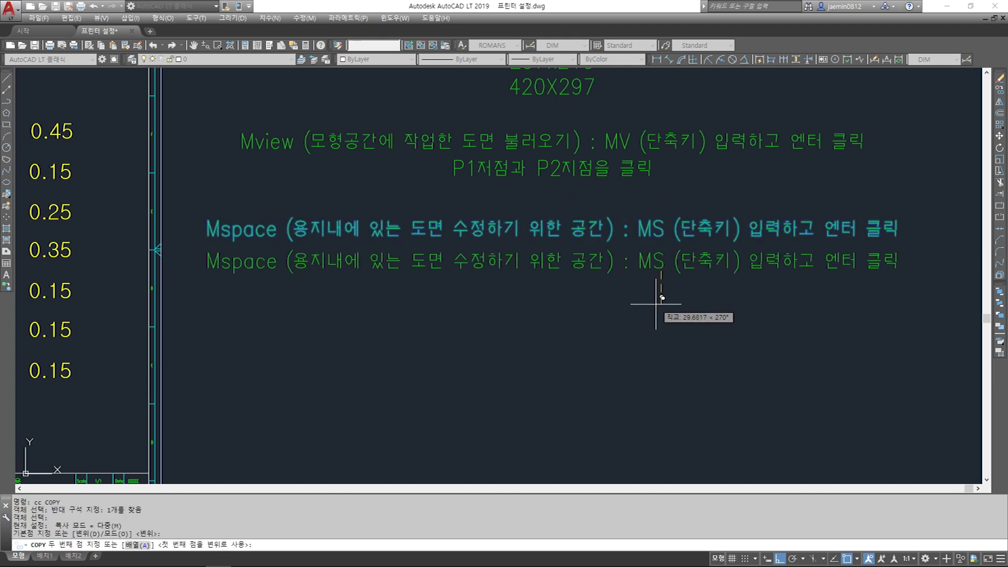
left_click(652, 314)
key("Escape")
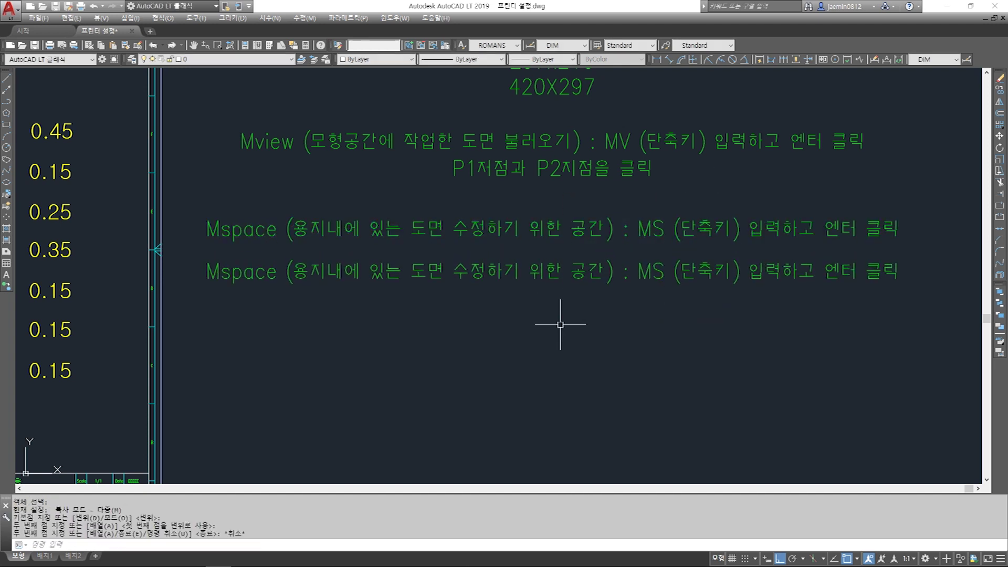
Change the command name to "Pspace" and the shortcut to "PS" in the lower copy of the Mspace note
double_click(210, 270)
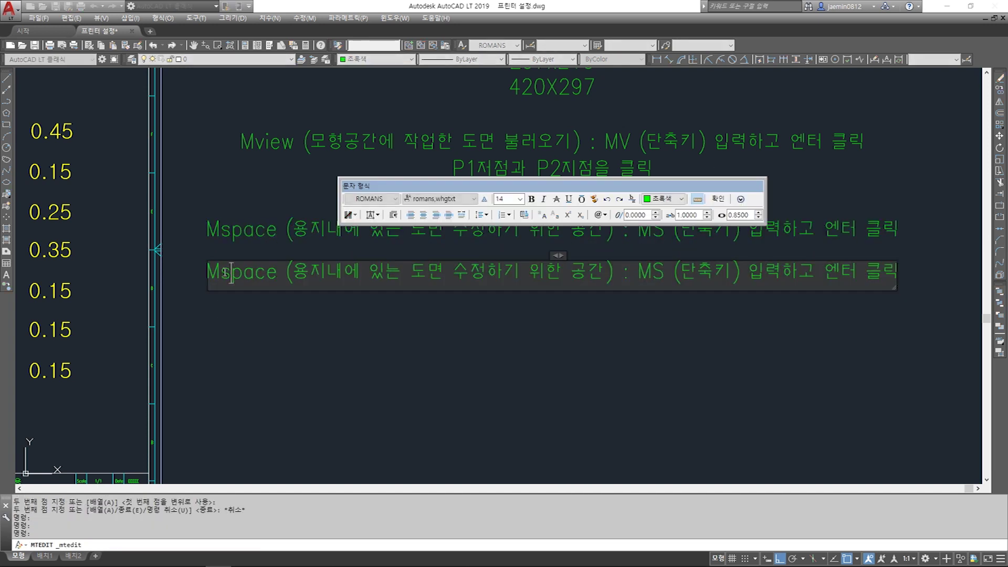
type("ㅔ")
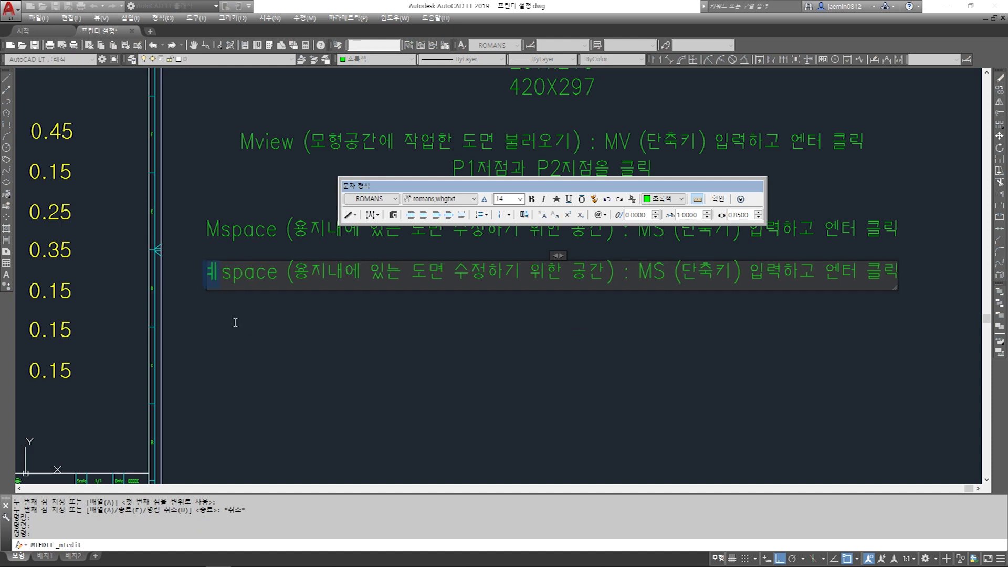
key("BackSpace")
type("P")
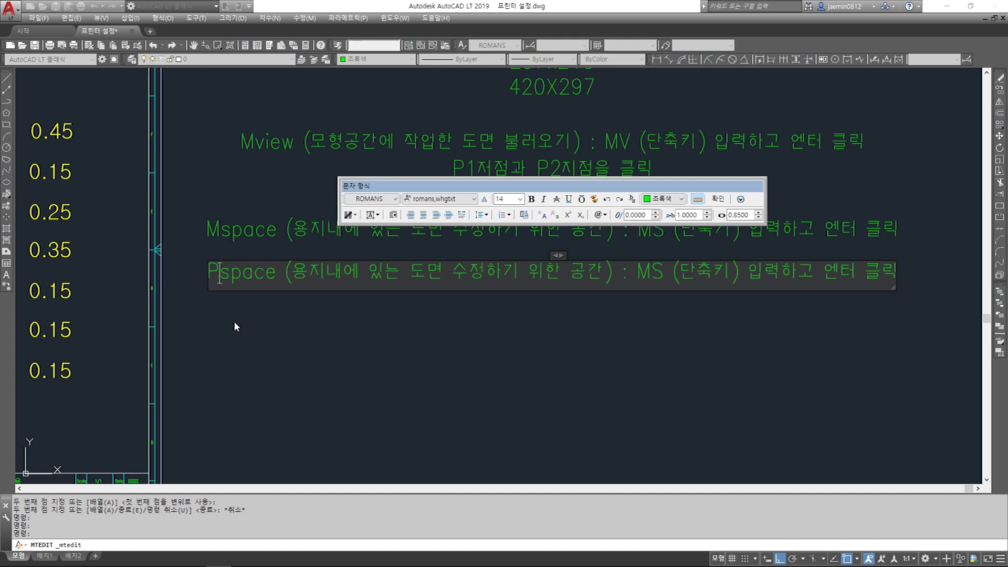
left_click(636, 271)
key("Delete")
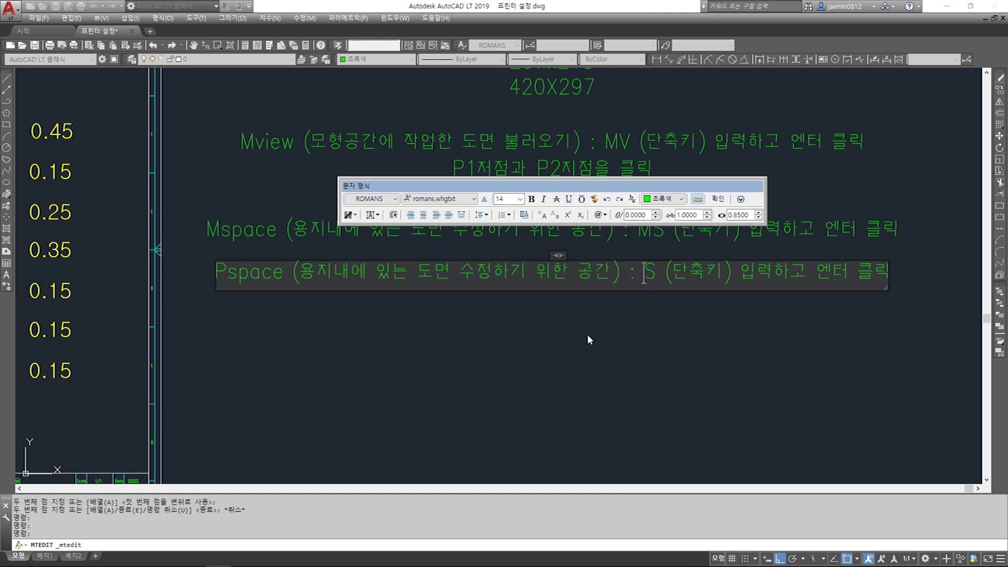
type("P")
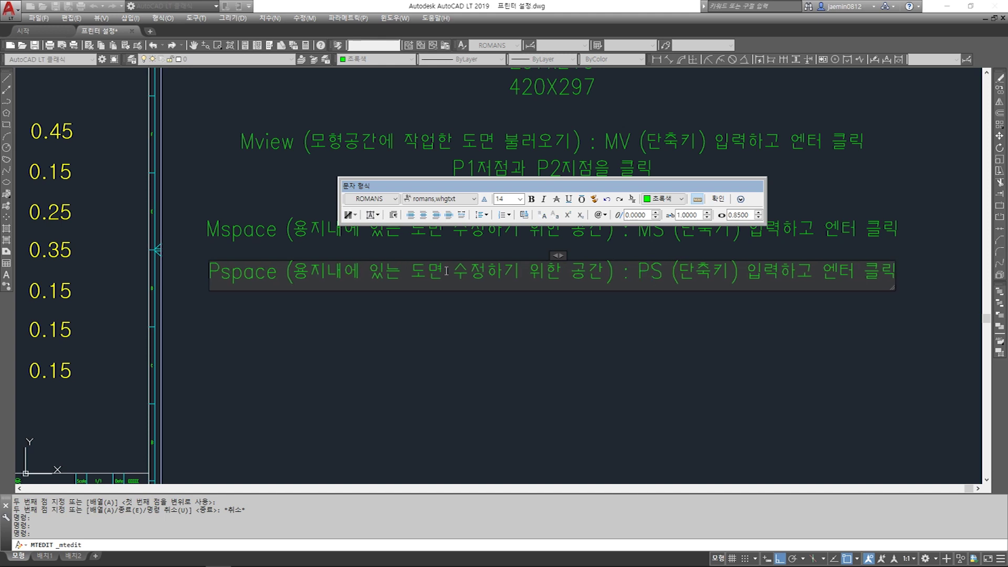
Reword the Pspace note's bracketed description to "수정하기 위한 공간에서 빠져나오기" and finish the text edit
left_click_drag(453, 270, 297, 279)
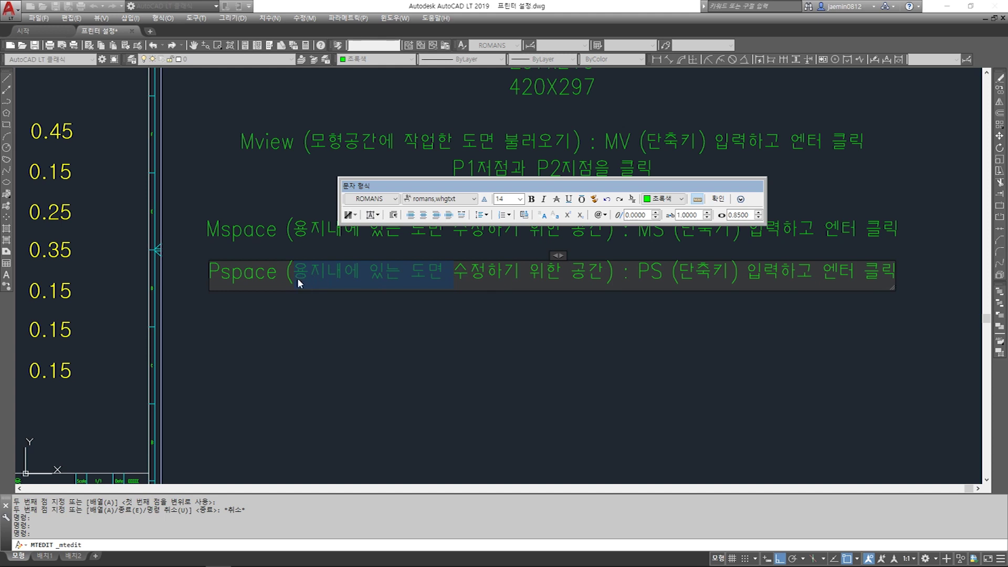
key("Delete")
left_click(523, 273)
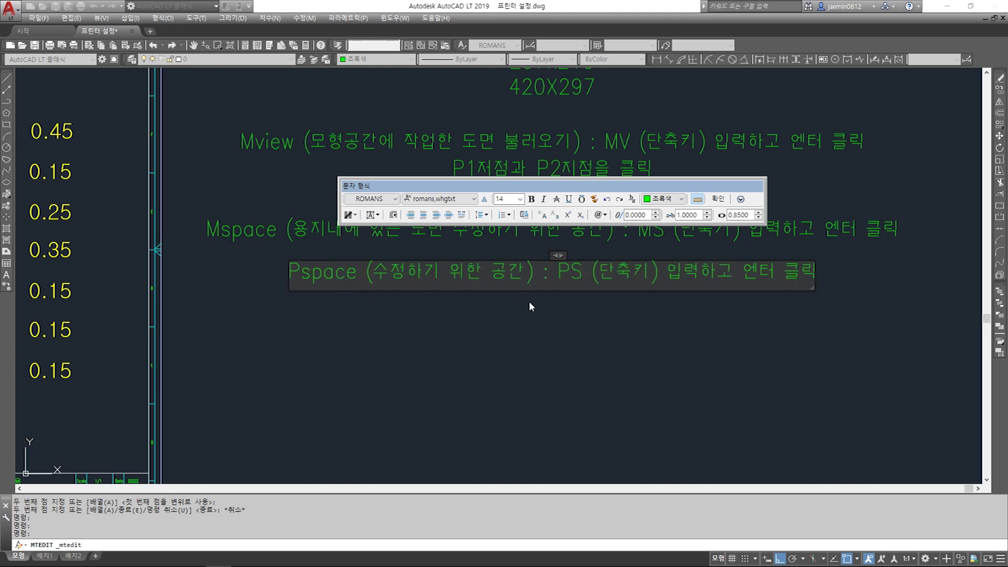
type("dp")
key("BackSpace")
key("BackSpace")
type("에서 빠져")
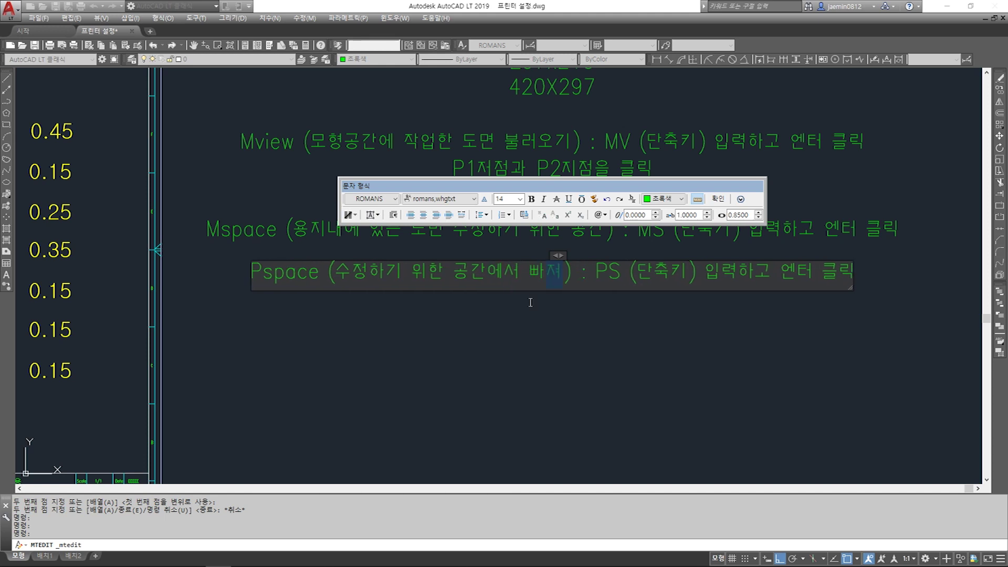
type("나오기")
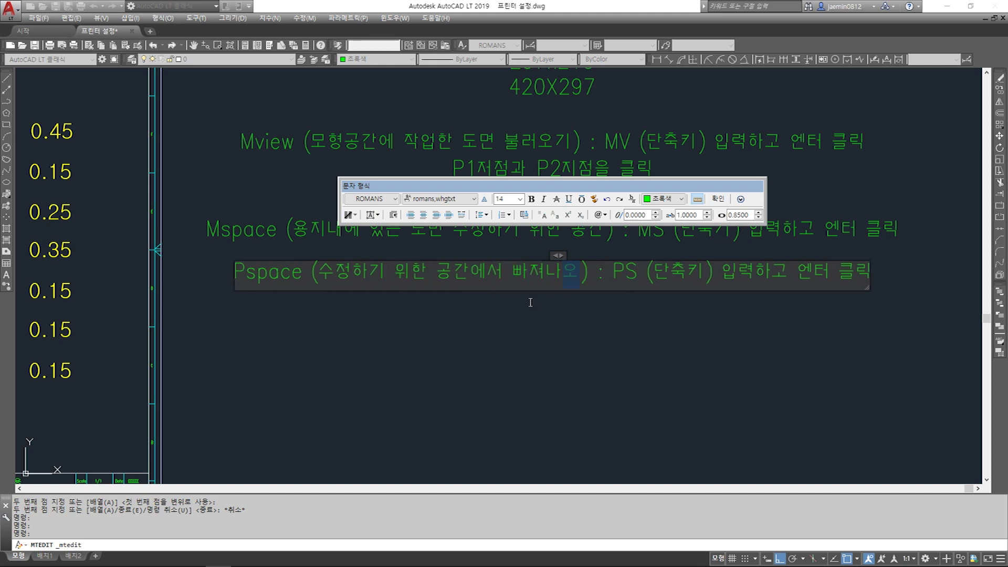
left_click(552, 335)
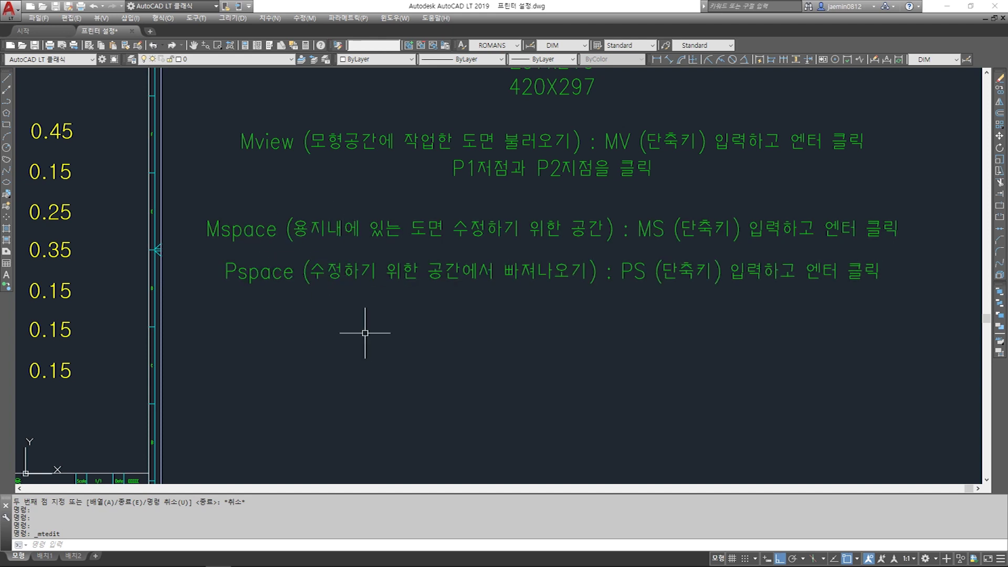
middle_click_drag(399, 292, 394, 328)
key("Escape")
key("space")
key("space")
left_click(460, 323)
key("Escape")
key("Escape")
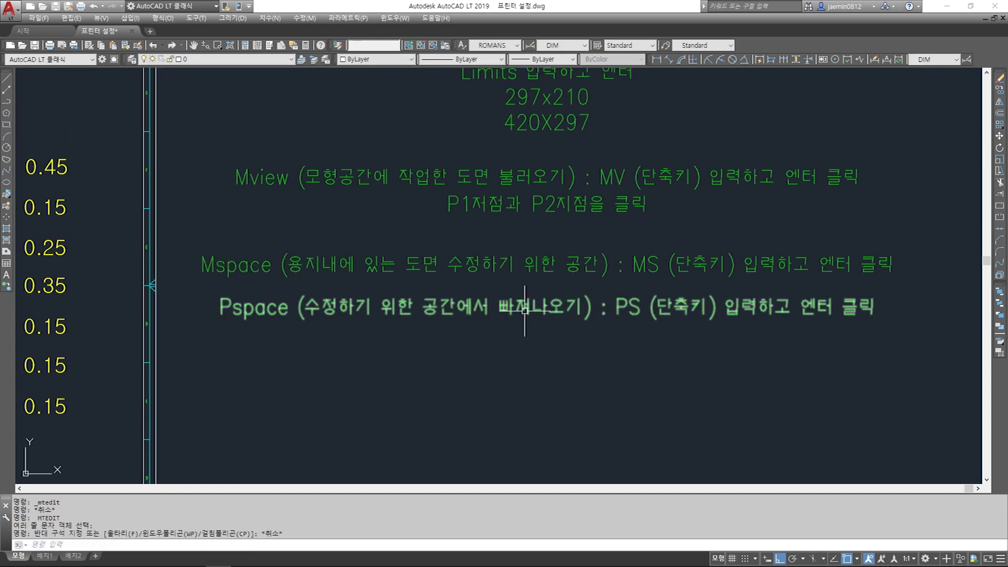
Move the Pspace note straight down to leave a wider gap below the Mspace note
type("m")
key("space")
left_click(578, 354)
left_click(524, 311)
key("space")
left_click(607, 350)
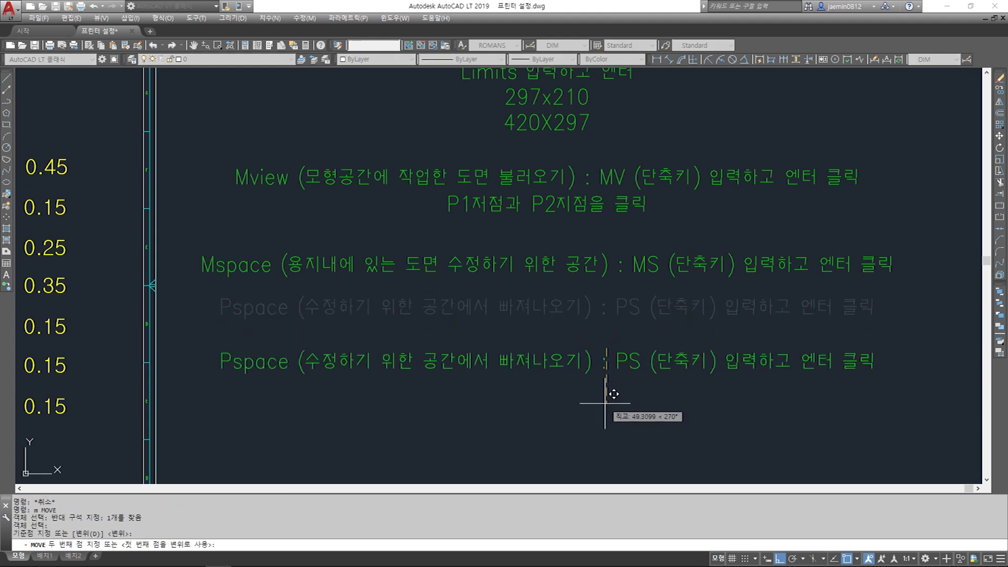
left_click(604, 407)
key("Escape")
Copy the Mspace note straight down into the gap above the Pspace note
middle_click_drag(593, 368, 613, 316)
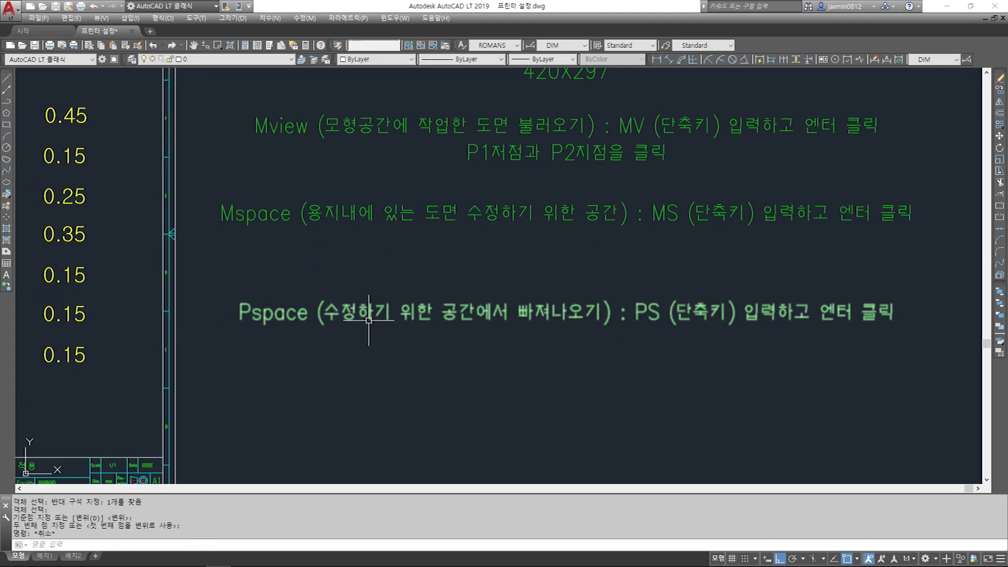
middle_click_drag(350, 299, 342, 370)
key("Escape")
type("cc")
key("space")
left_click(427, 271)
left_click(365, 288)
key("space")
left_click(917, 297)
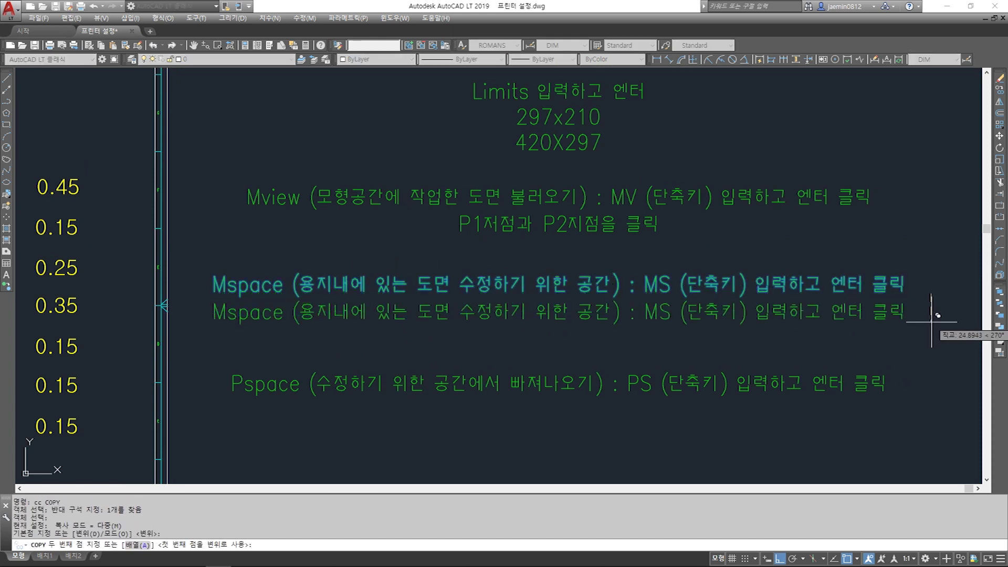
left_click(917, 330)
key("Escape")
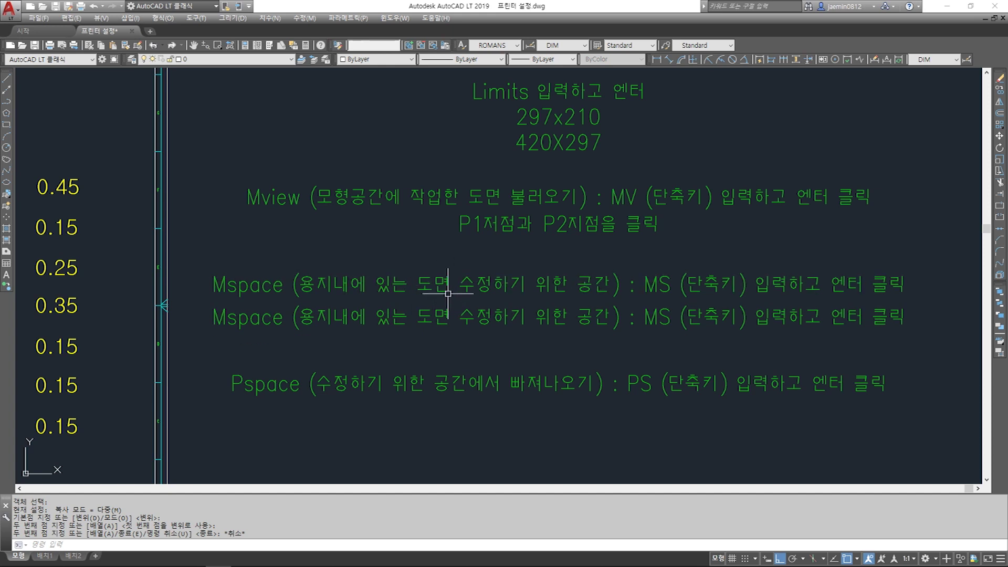
Replace the whole text of the copied Mspace note with "Zoom : Z (단축키) 입력하고 엔터 클릭"
double_click(320, 322)
left_click_drag(212, 319, 944, 325)
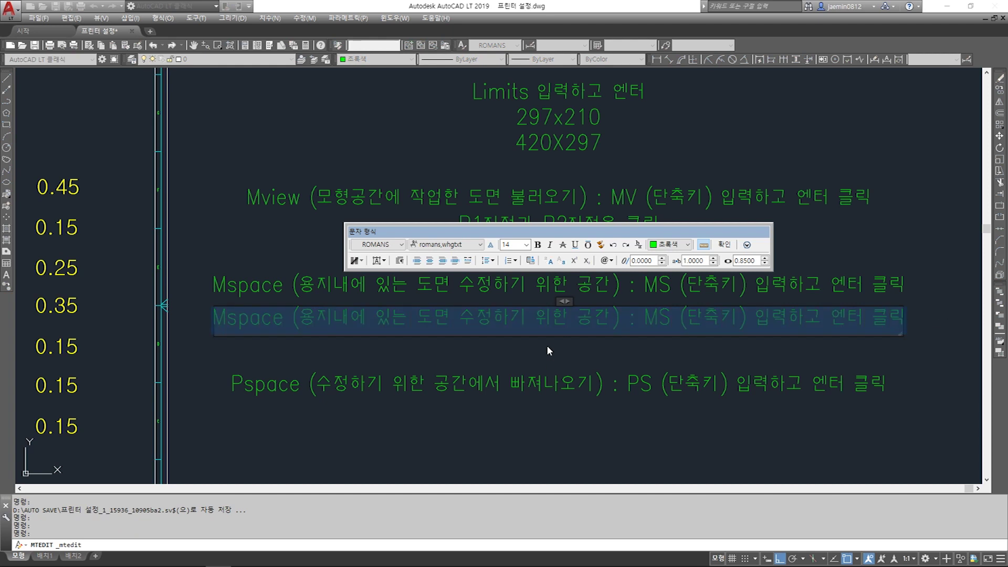
type("Zoom")
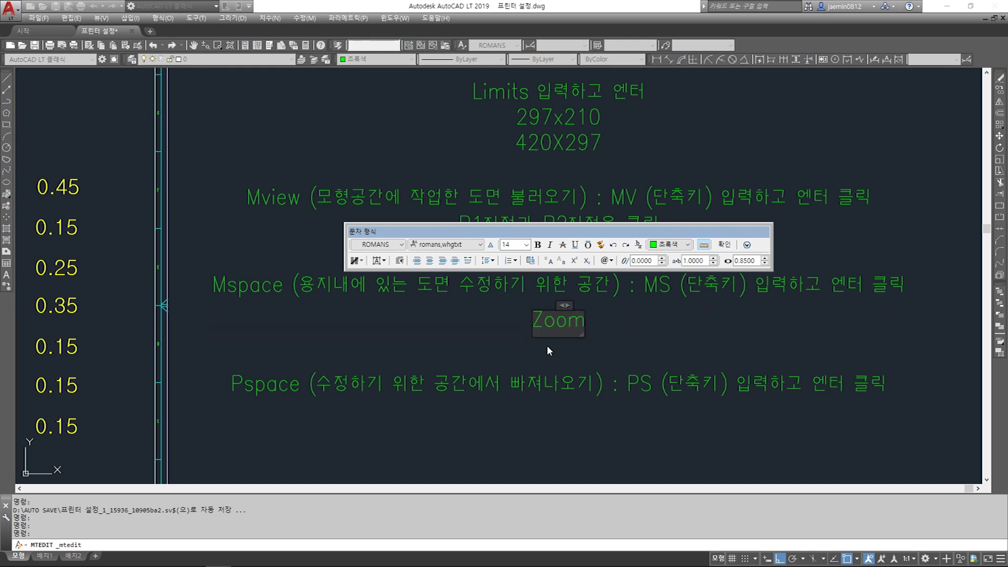
type(" : ")
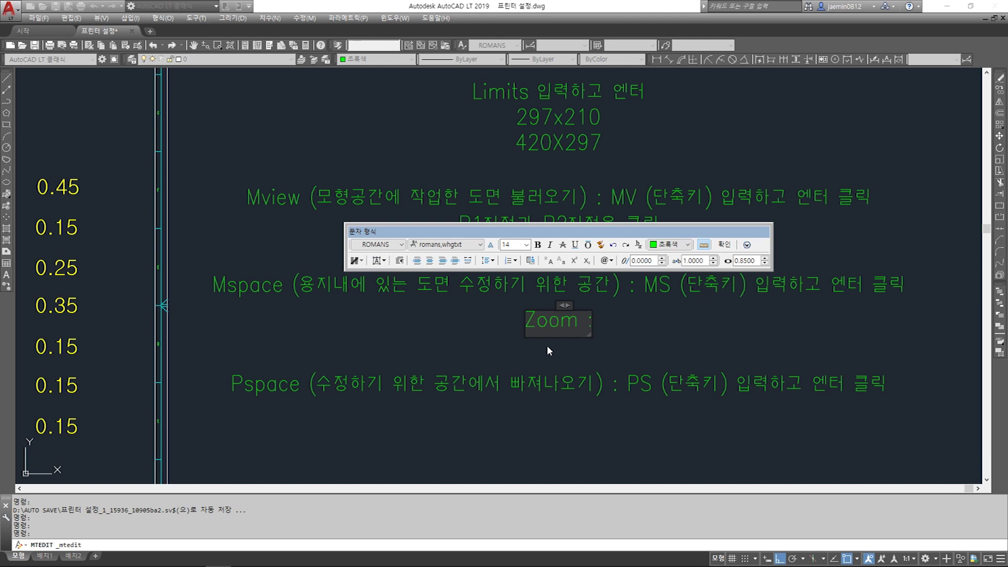
type("Z")
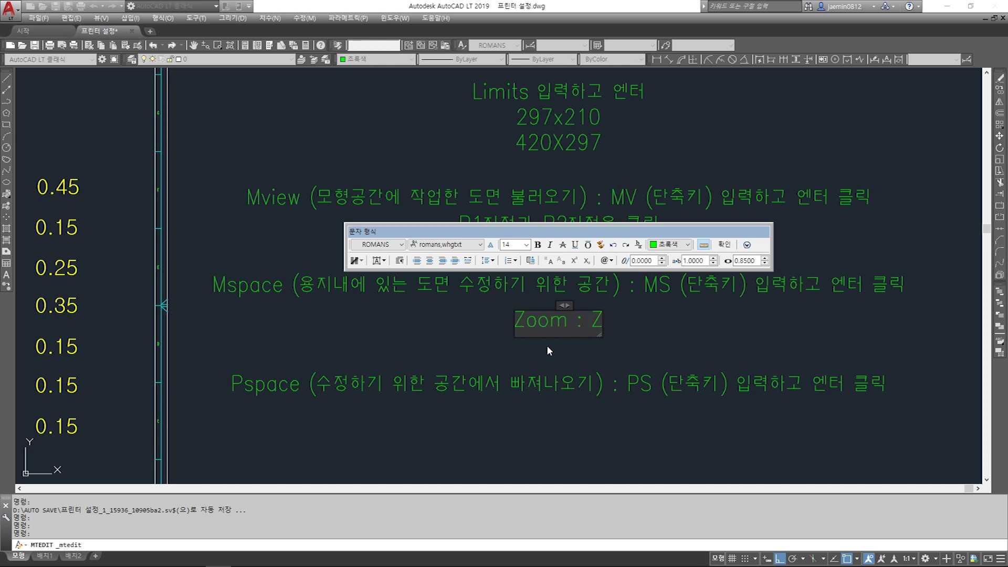
type(" (단")
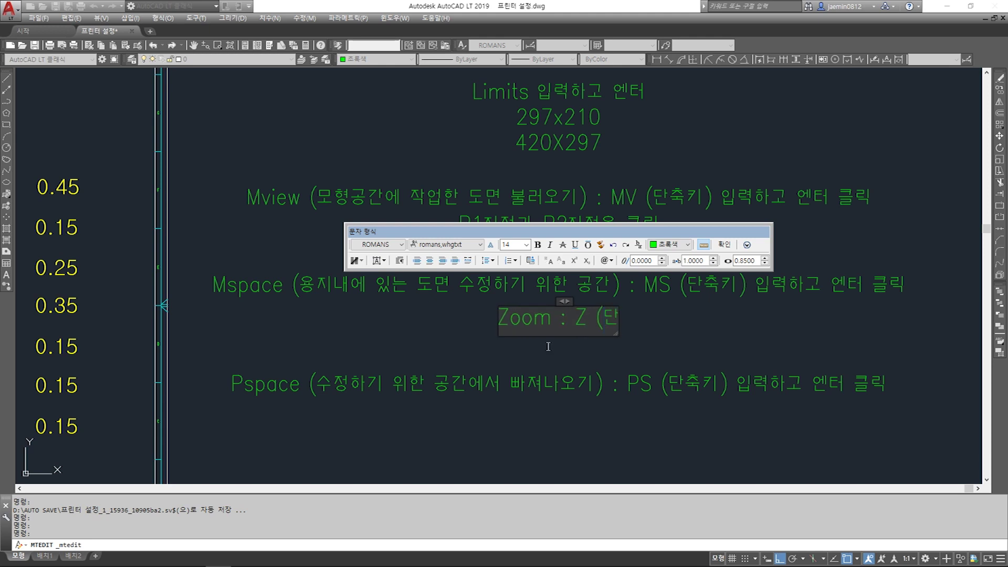
type("ㅊ축키)")
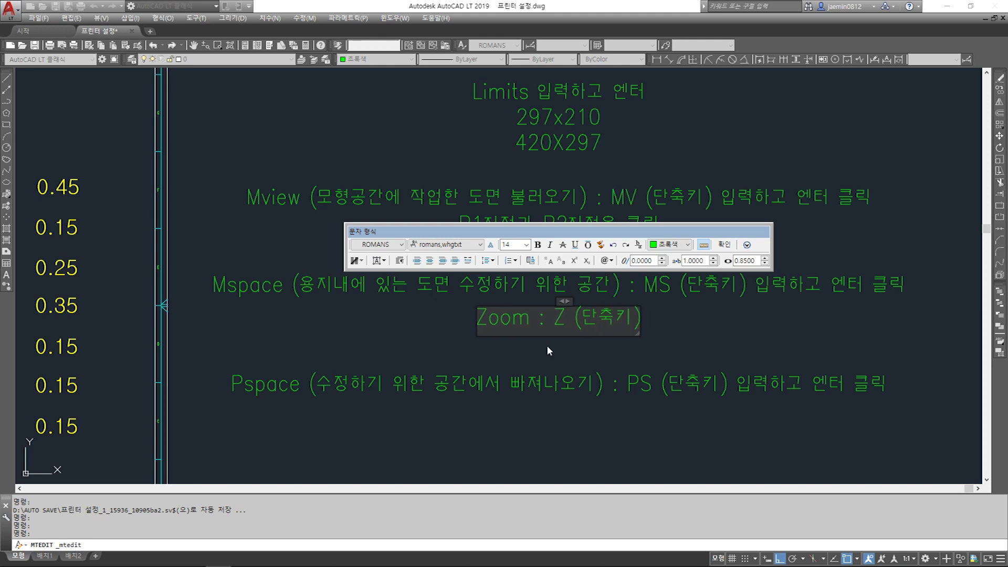
type(" 입력하고 엔")
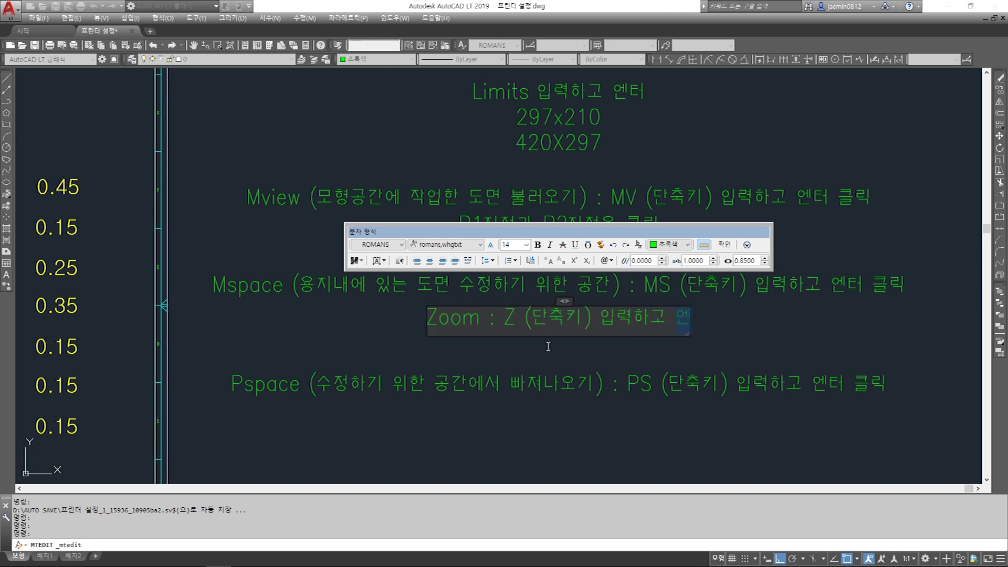
type("터 클릭")
Add a second line reading "1/2XP 엔터 클릭" to the Zoom note
key("Return")
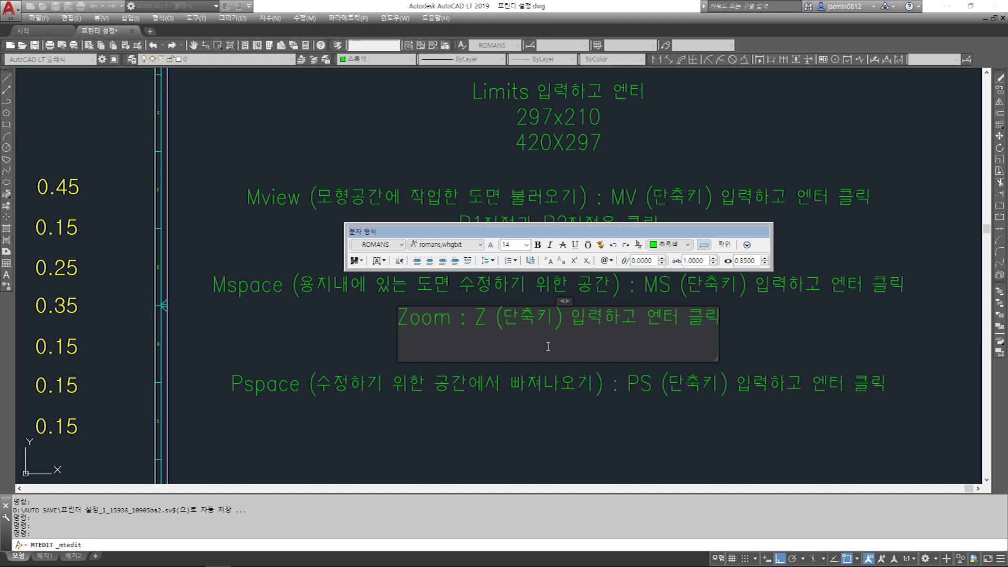
key("BackSpace")
key("Return")
type("1/2X")
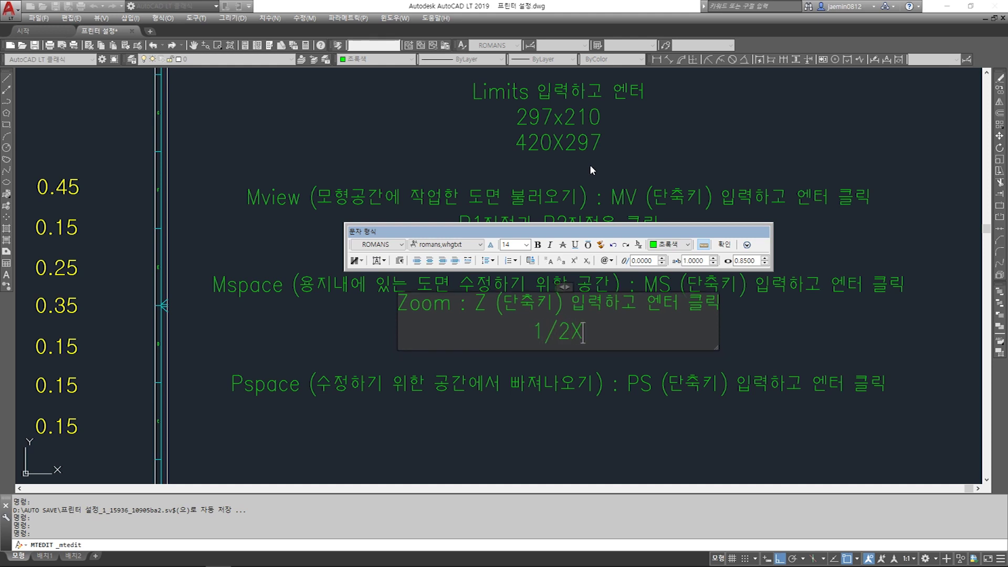
type("P 엔터 클릭")
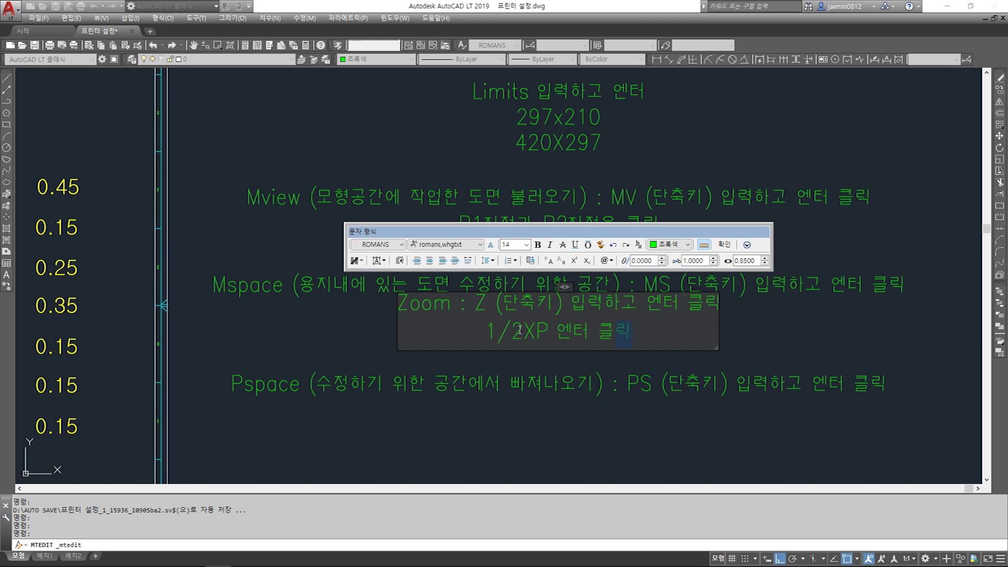
Duplicate the line "1/2XP 엔터 클릭" as a third line of the Zoom note
key("Home")
left_click_drag(485, 332, 629, 333)
key("ctrl+c")
left_click(633, 330)
key("Return")
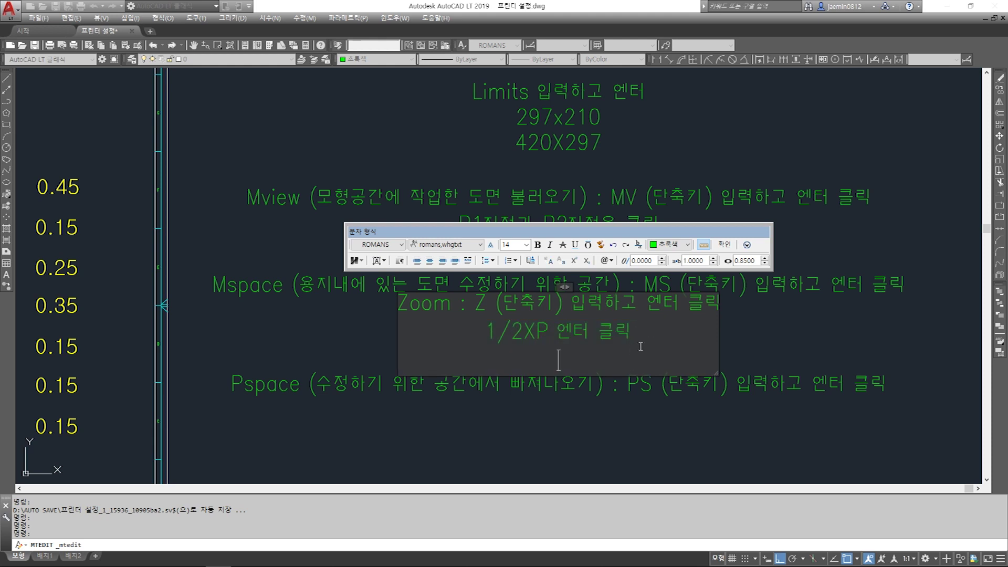
key("ctrl+v")
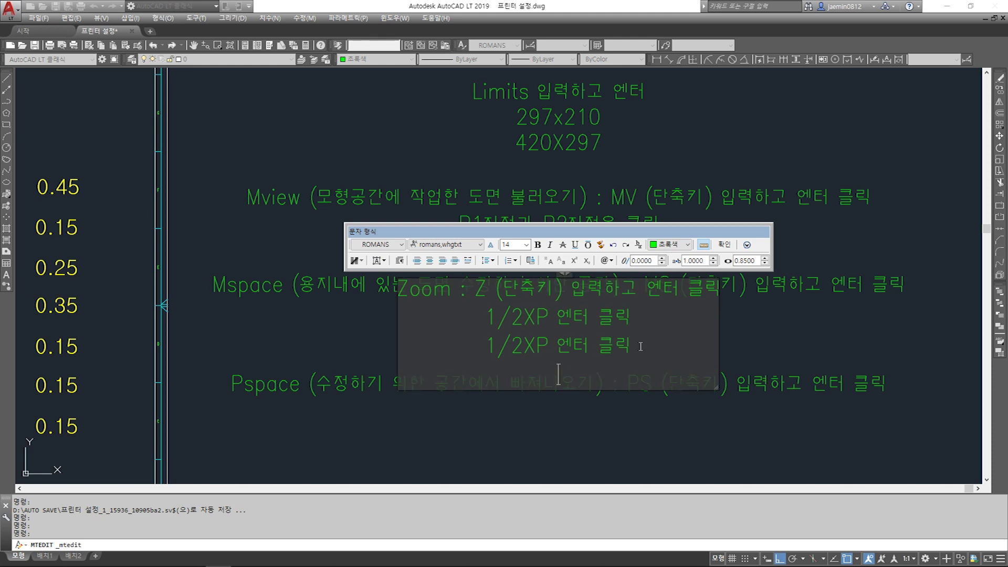
Change the scale in the Zoom note's third line to 1/5XP
key("Left")
key("Left")
key("Left")
key("BackSpace")
type("5")
Set the scale in the Zoom note's third line to 1XP and finish the text edit
left_click_drag(524, 348, 484, 347)
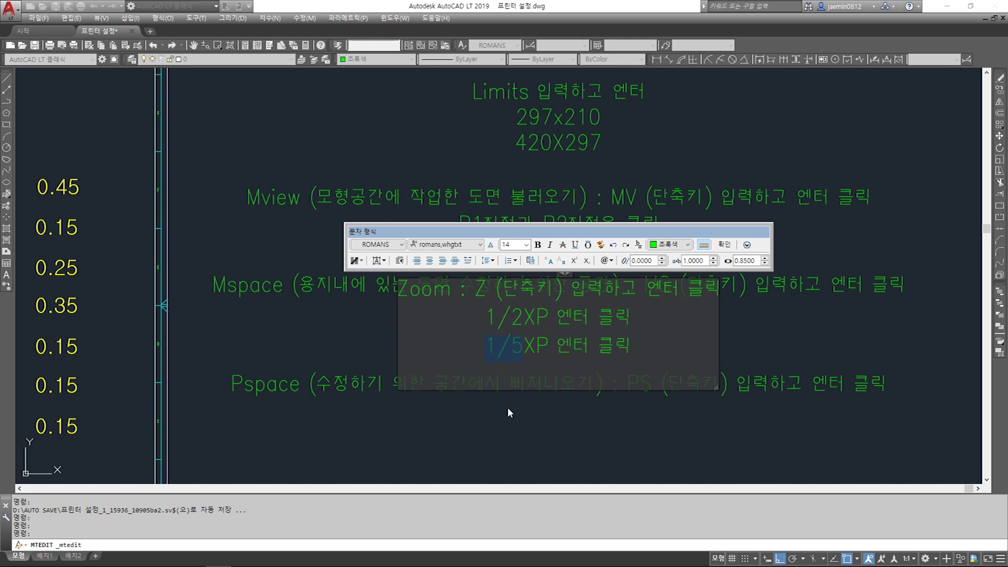
type("2")
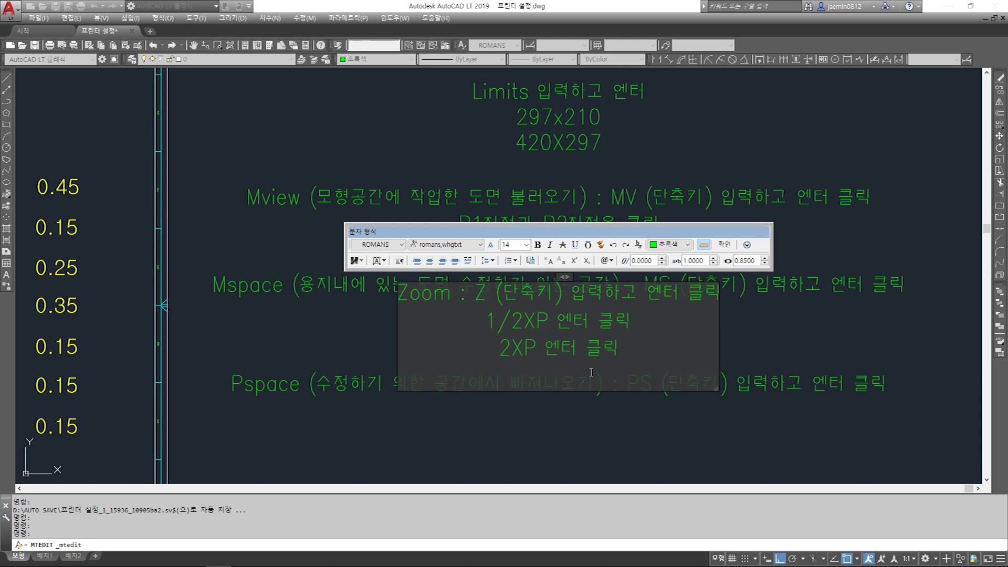
key("BackSpace")
type("1")
left_click(782, 236)
Move the Zoom and Pspace notes together straight down, clear of the Mspace note
type("m")
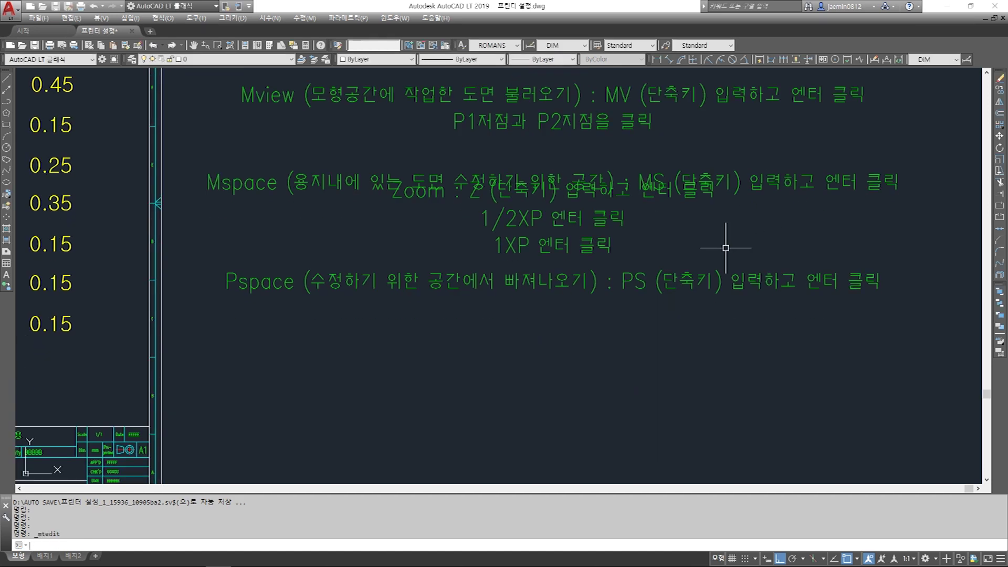
key("Return")
left_click(721, 370)
left_click(558, 251)
key("Return")
left_click(625, 319)
key("Escape")
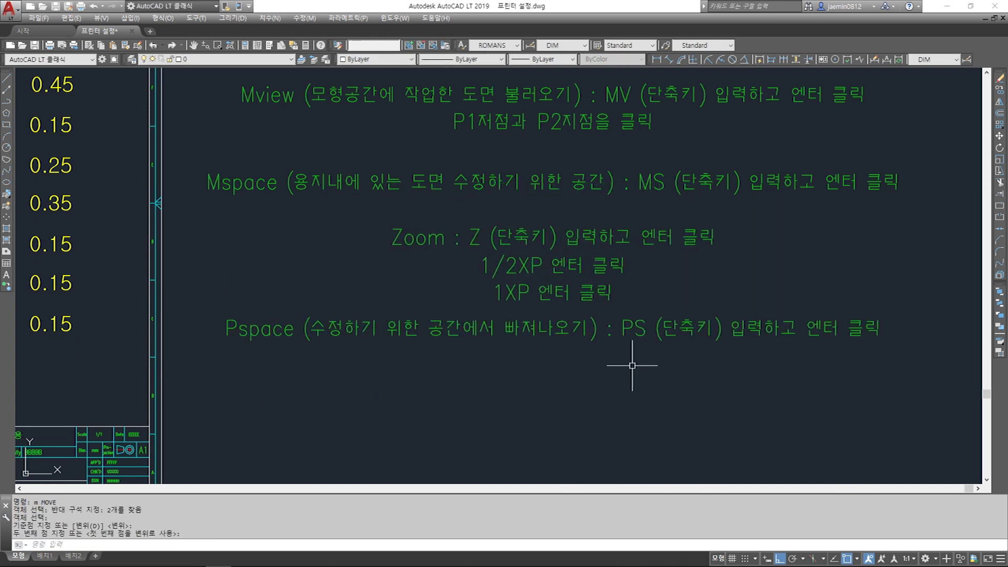
Open the display settings of the Options dialog
scroll(636, 331, "down", 2)
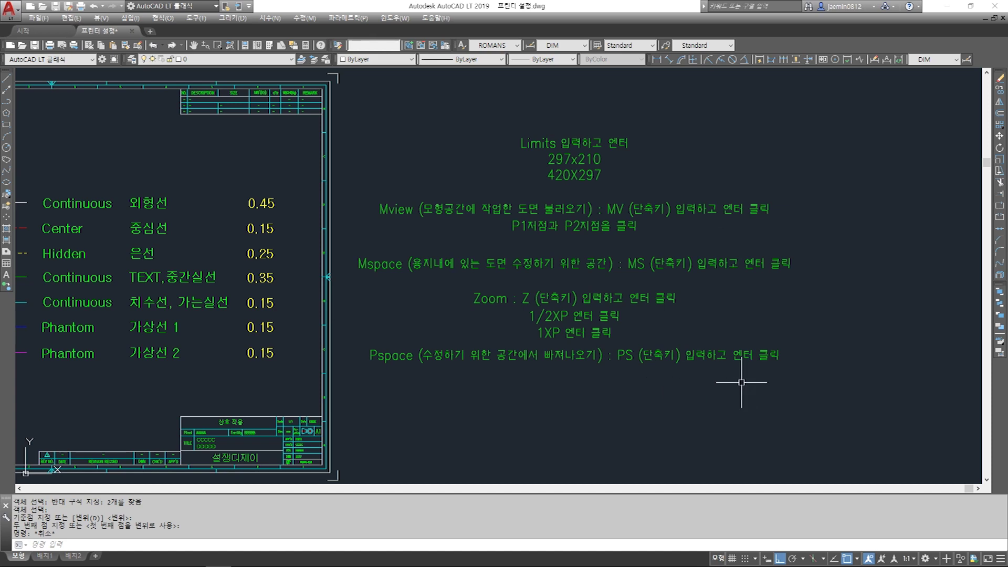
type("op")
key("Return")
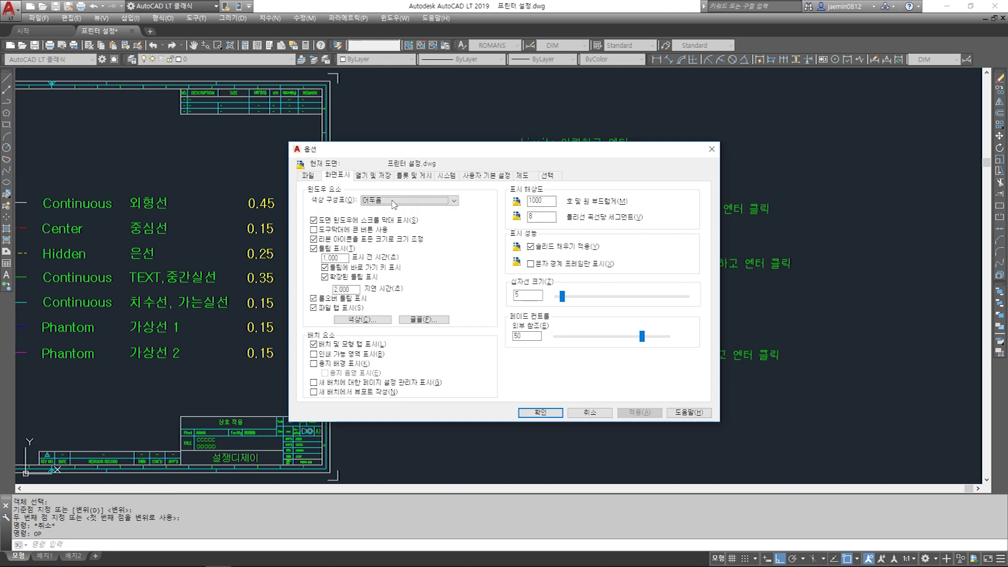
left_click(311, 177)
left_click(330, 178)
Turn on the printable area, paper background, paper shadow and new-layout viewport creation among the layout elements
left_click(314, 354)
left_click(314, 363)
left_click(325, 373)
left_click(313, 392)
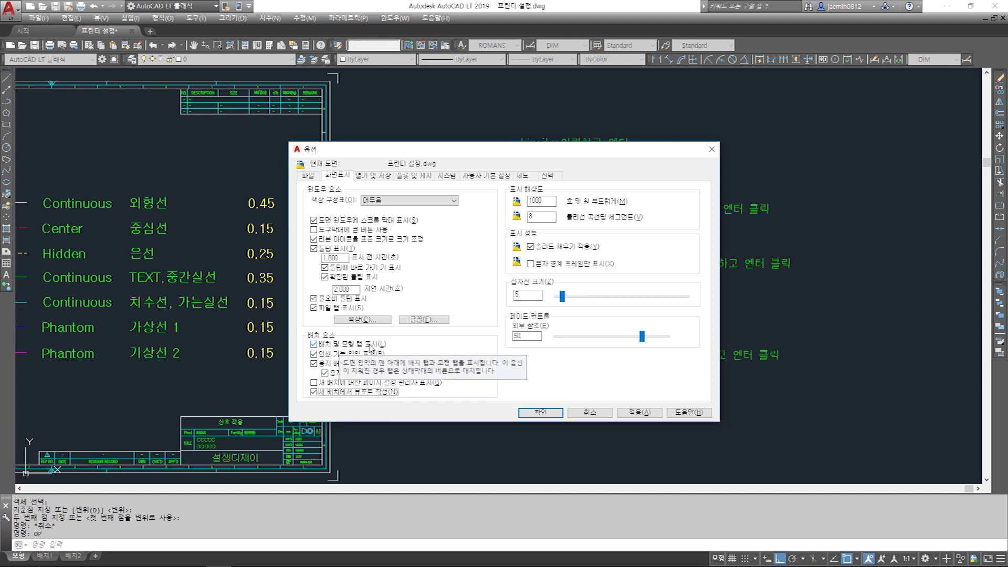
Turn off the printable area, paper background and new-layout viewport creation, and apply the options
left_click(314, 354)
left_click(314, 364)
left_click(314, 382)
left_click(314, 391)
left_click(640, 412)
left_click(546, 412)
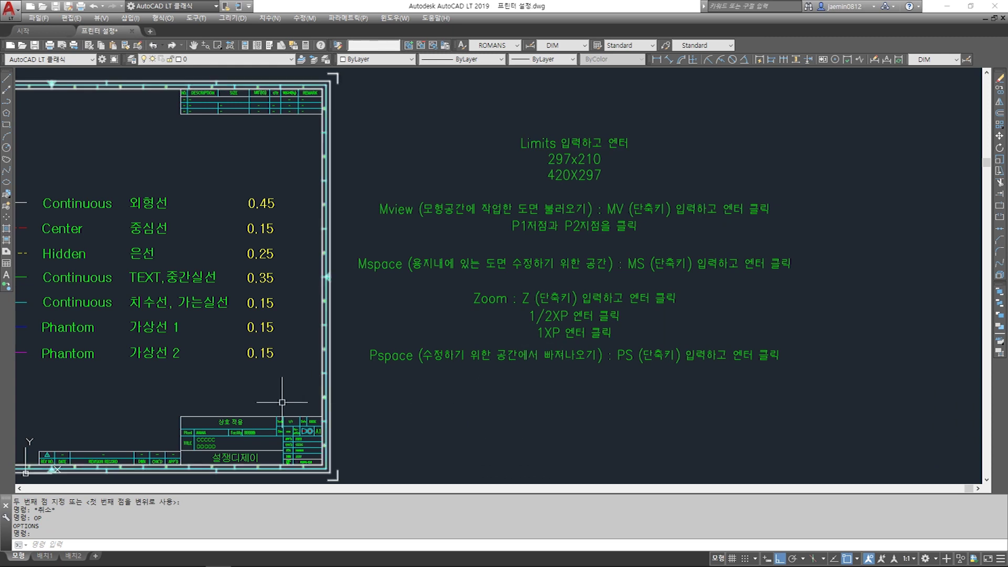
Return from the first layout to model space and draw a 5000 by 5000 rectangle beside the notes
left_click(44, 557)
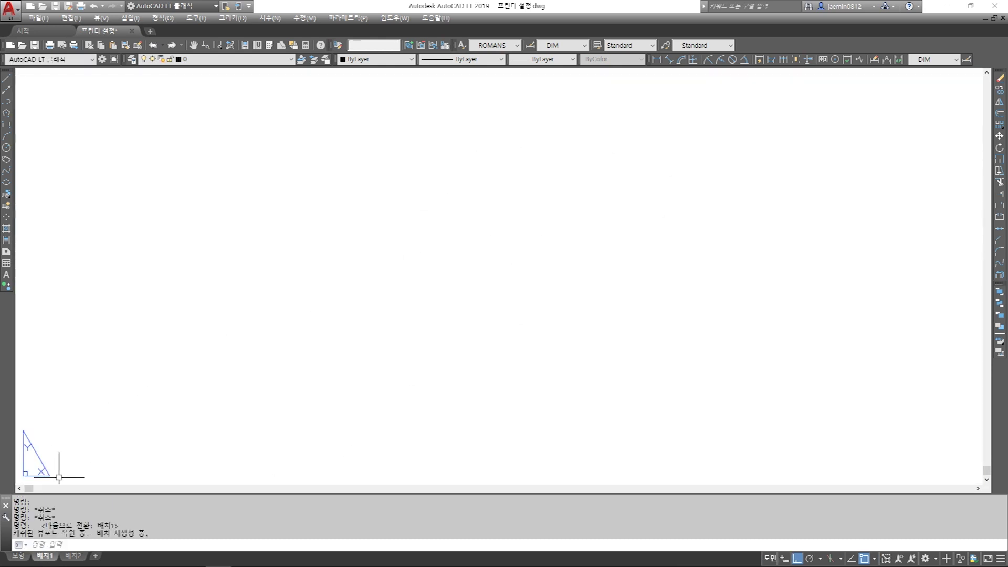
left_click(20, 555)
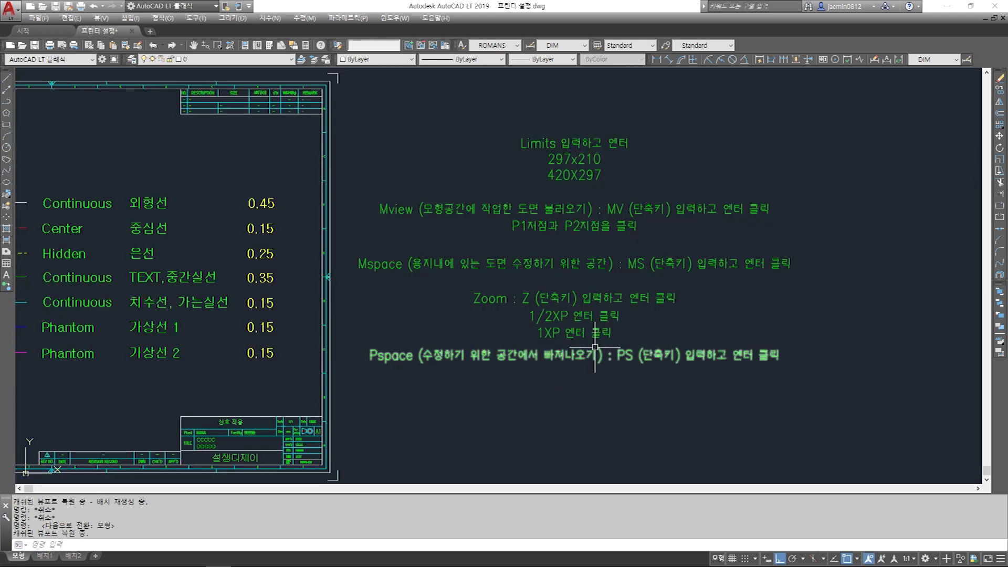
scroll(592, 352, "down", 4)
mouse_move(630, 319)
middle_mouse_down()
mouse_move(521, 289)
mouse_move(540, 315)
middle_mouse_up()
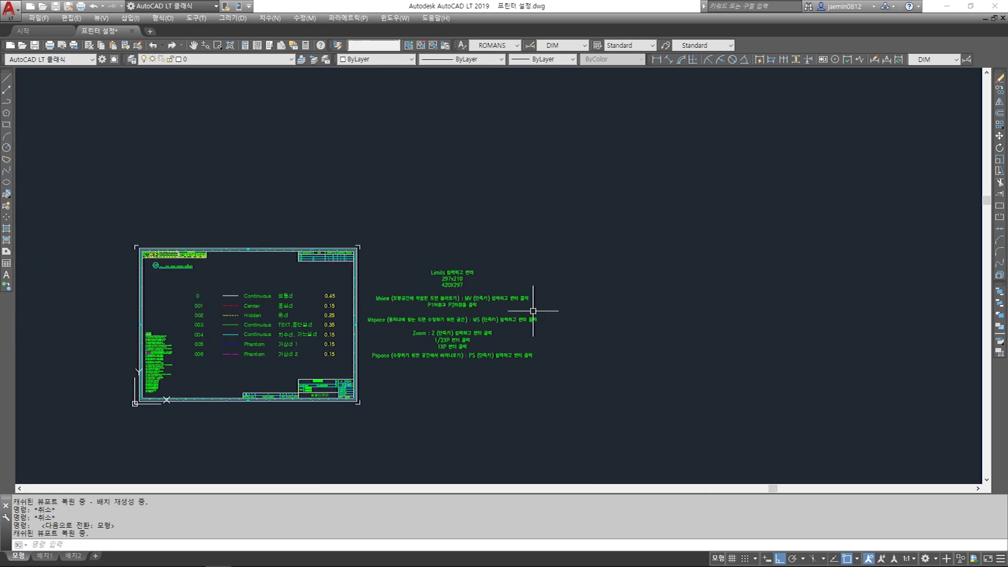
type("rec")
key("Return")
left_click(609, 346)
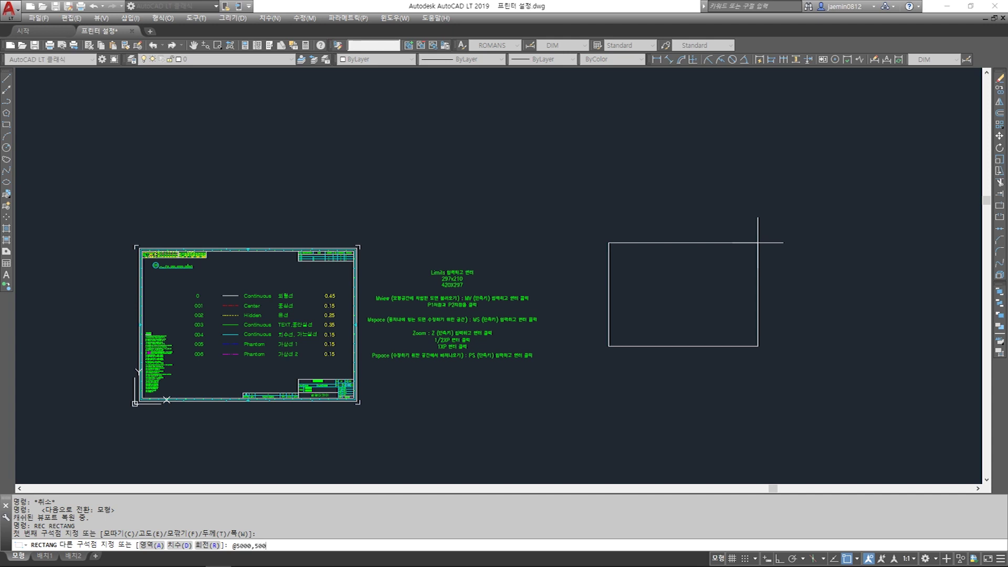
key("Return")
Move the large rectangle horizontally, farther away from the notes
scroll(665, 374, "down", 5)
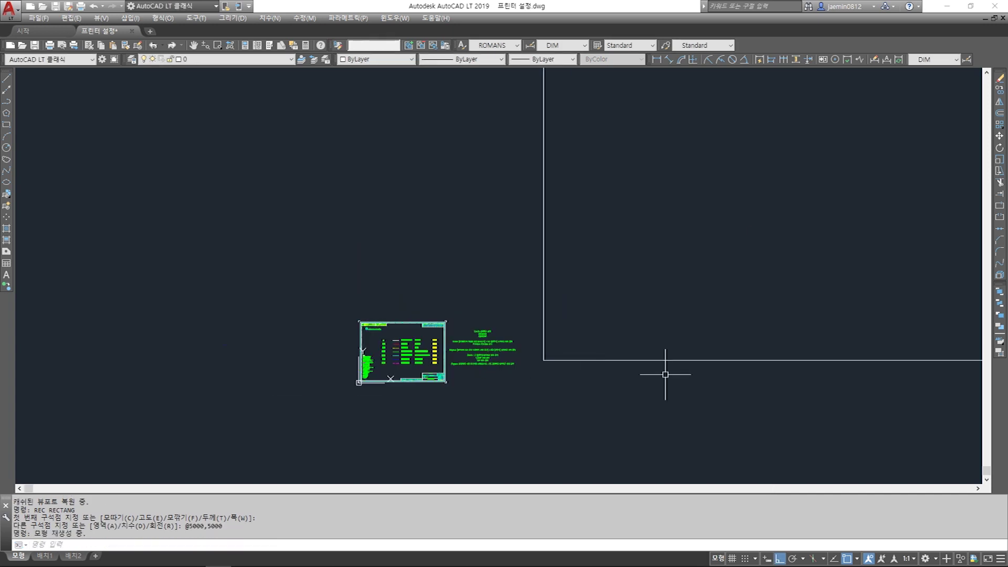
type("m")
key("space")
left_click(728, 183)
left_click(646, 242)
key("space")
left_click(619, 403)
left_click(717, 391)
key("Escape")
Try a linear dimension on the large rectangle's lower edge and erase it
scroll(436, 346, "up", 10)
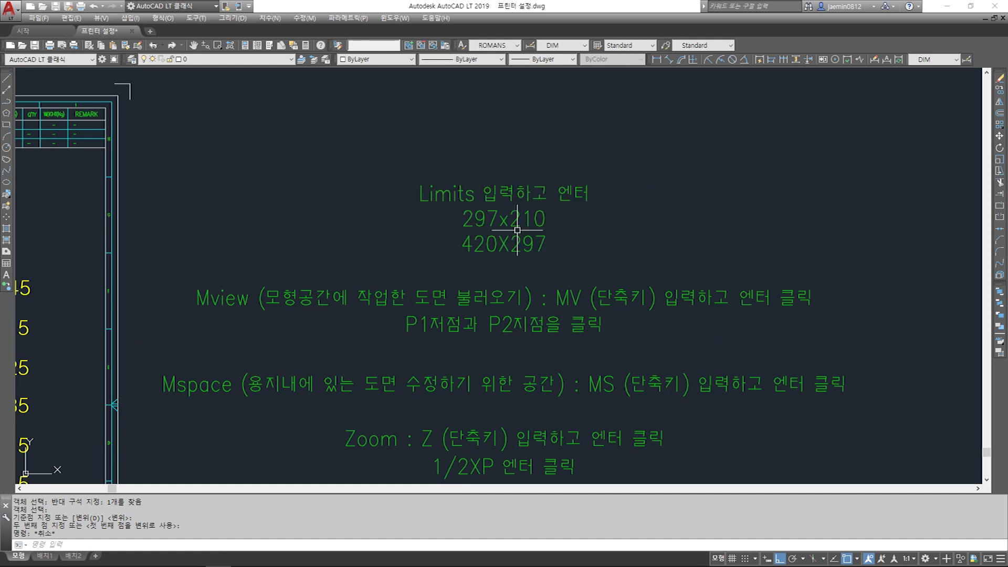
scroll(517, 230, "down", 8)
key("Escape")
type("aa")
key("space")
left_click(458, 326)
left_click(660, 325)
left_click(577, 337)
scroll(562, 344, "up", 10)
key("Escape")
key("Escape")
type("e")
key("space")
left_click_drag(543, 155, 559, 231)
left_click(557, 182)
left_click(541, 234)
key("space")
Add a vertical linear dimension along the left edge of the large rectangle
scroll(589, 310, "down", 11)
key("Escape")
type("aa")
left_click(440, 306)
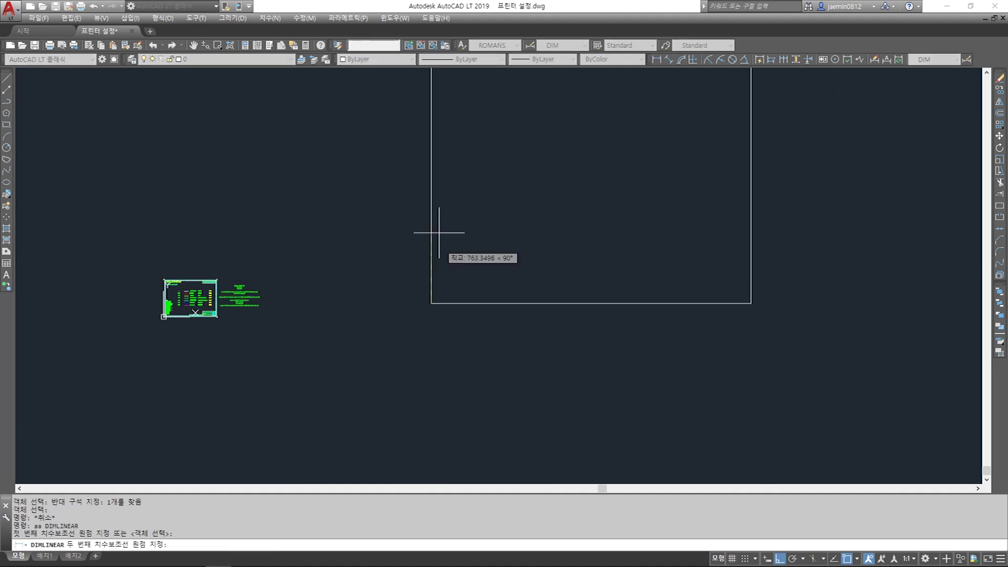
middle_click_drag(438, 274, 437, 346)
middle_click_drag(430, 141, 425, 211)
left_click(426, 127)
left_click(407, 252)
scroll(392, 309, "up", 4)
key("Escape")
Set the dimension scale to 10 and apply it to the rectangle's vertical dimension
scroll(410, 305, "up", 6)
scroll(421, 299, "down", 6)
key("Escape")
type("dd")
key("space")
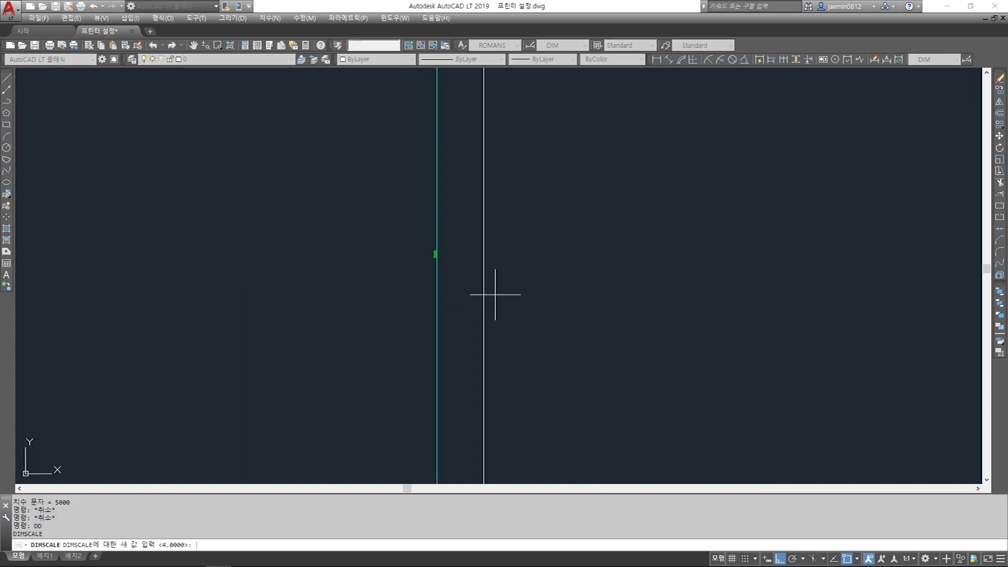
type("10")
key("Return")
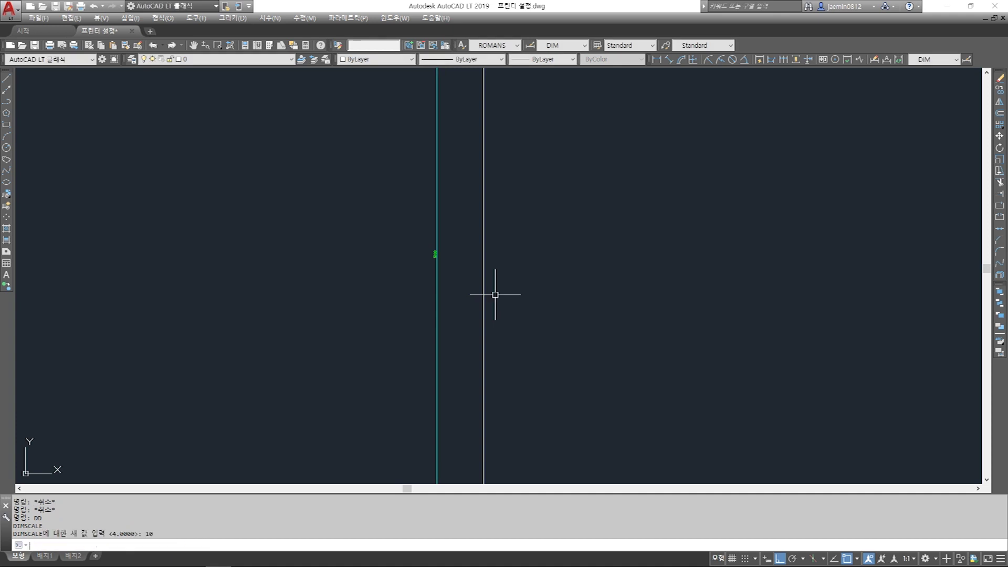
left_click(896, 63)
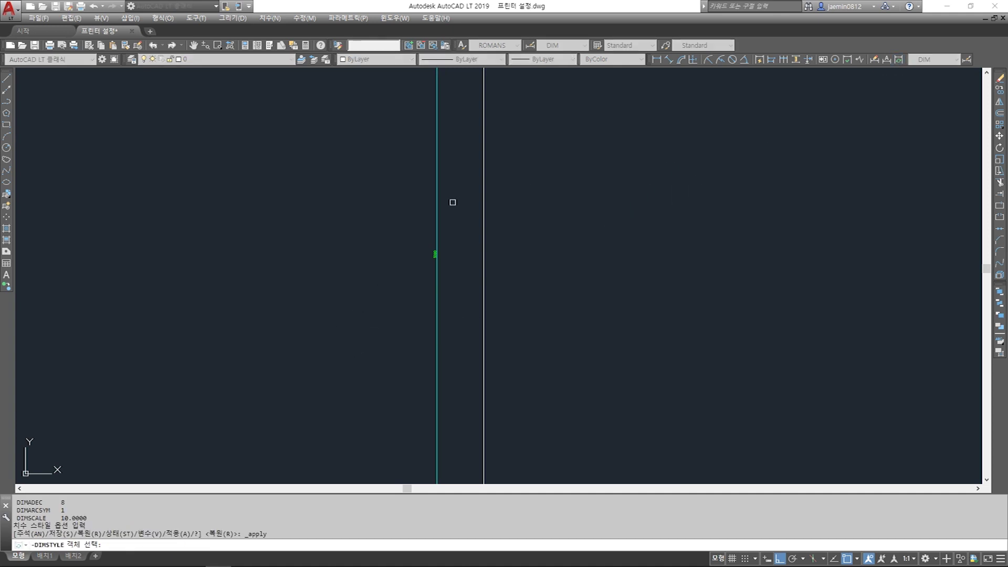
left_click(434, 227)
key("Return")
key("Escape")
Set the dimension scale to 20 and update the rectangle's vertical dimension with it
scroll(483, 271, "down", 6)
key("Escape")
type("aa")
key("Escape")
type("dd")
key("Return")
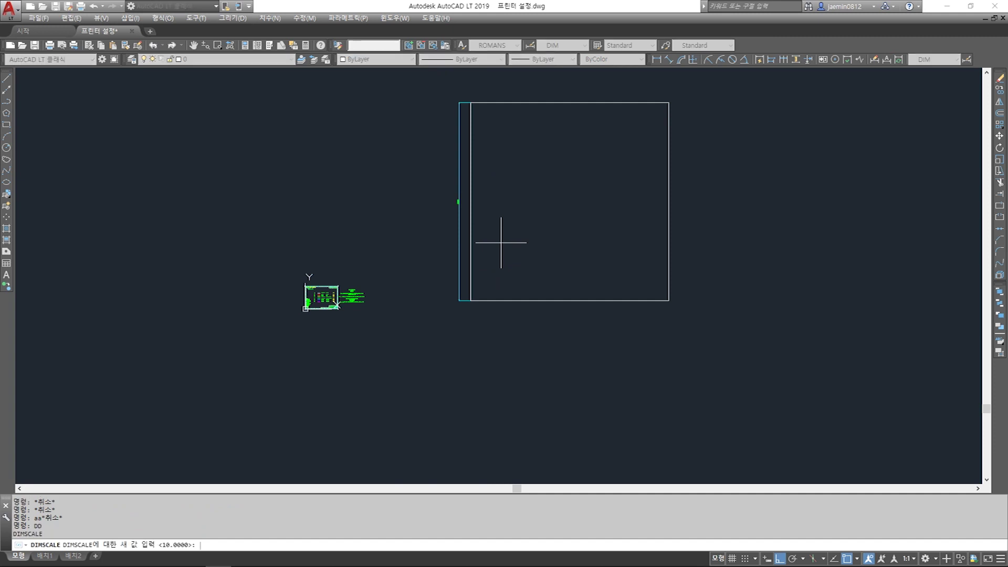
type("20")
key("Return")
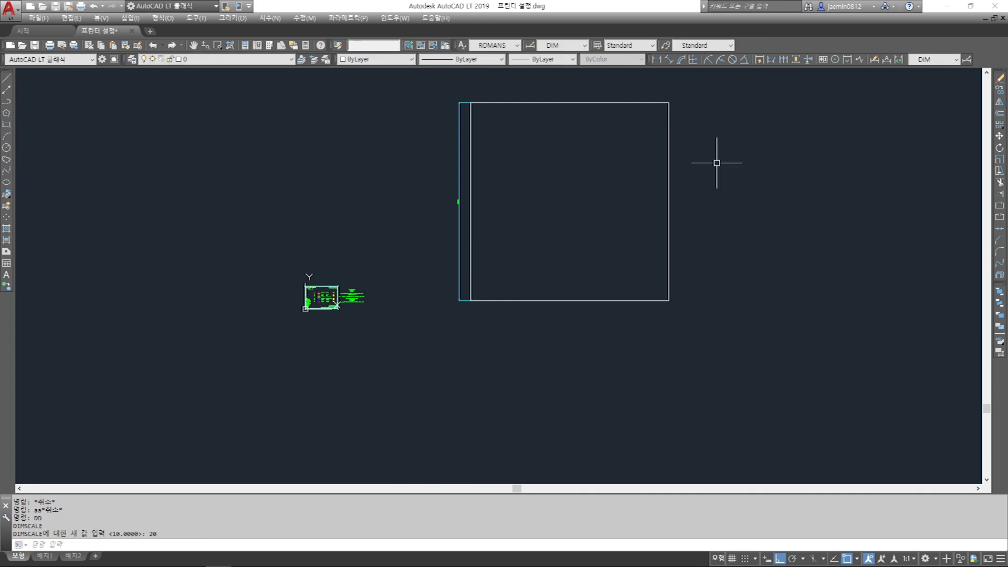
left_click(966, 60)
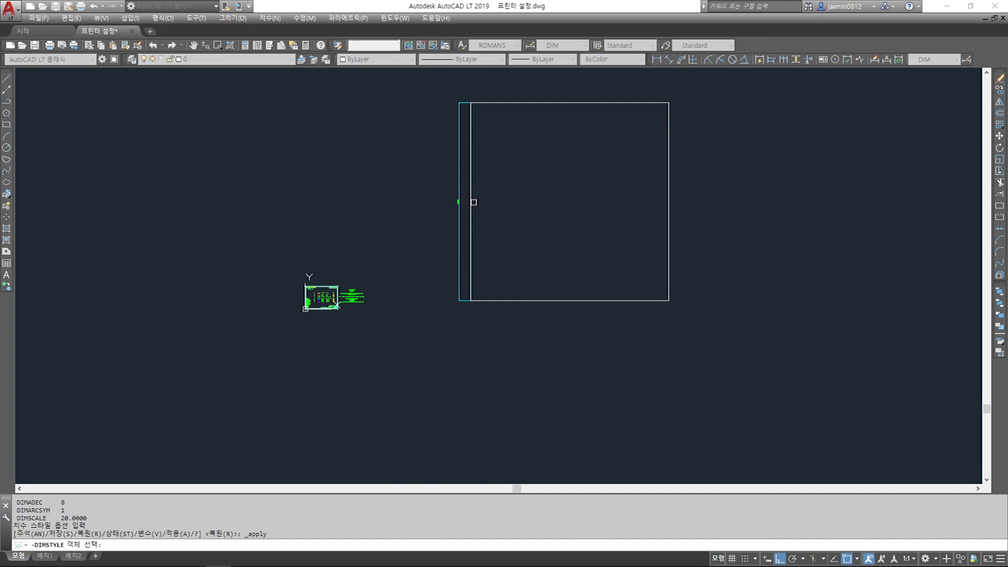
left_click(458, 202)
scroll(488, 235, "up", 4)
key("Escape")
Add a horizontal linear dimension below the bottom edge of the large rectangle
scroll(489, 281, "down", 2)
type("aa")
key("Return")
left_click(449, 348)
left_click(765, 349)
left_click(712, 369)
key("Escape")
scroll(573, 281, "down", 2)
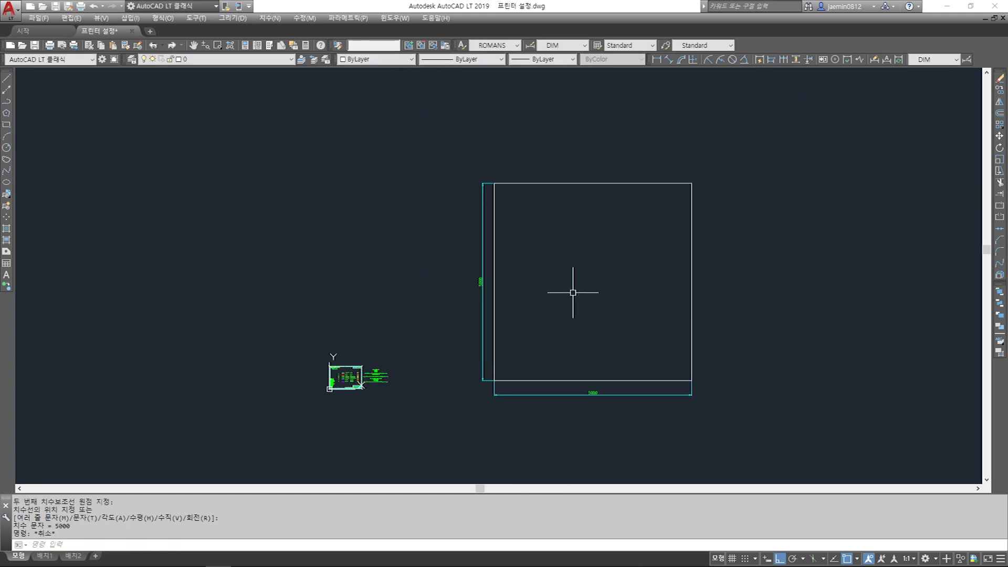
scroll(510, 296, "up", 2)
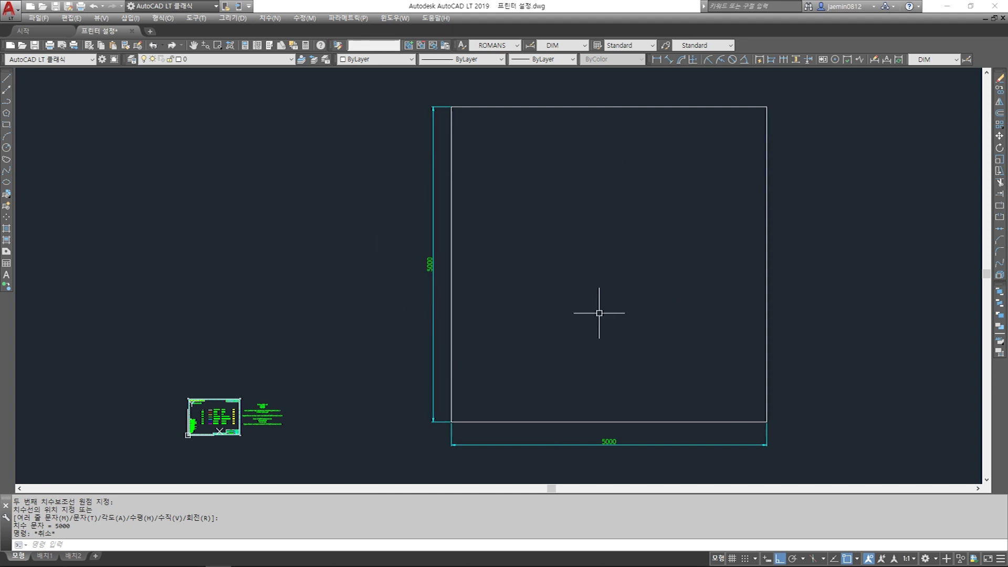
Switch to layout 배치1 and set its limits from 0,0 to 297,210
mouse_move(45, 558)
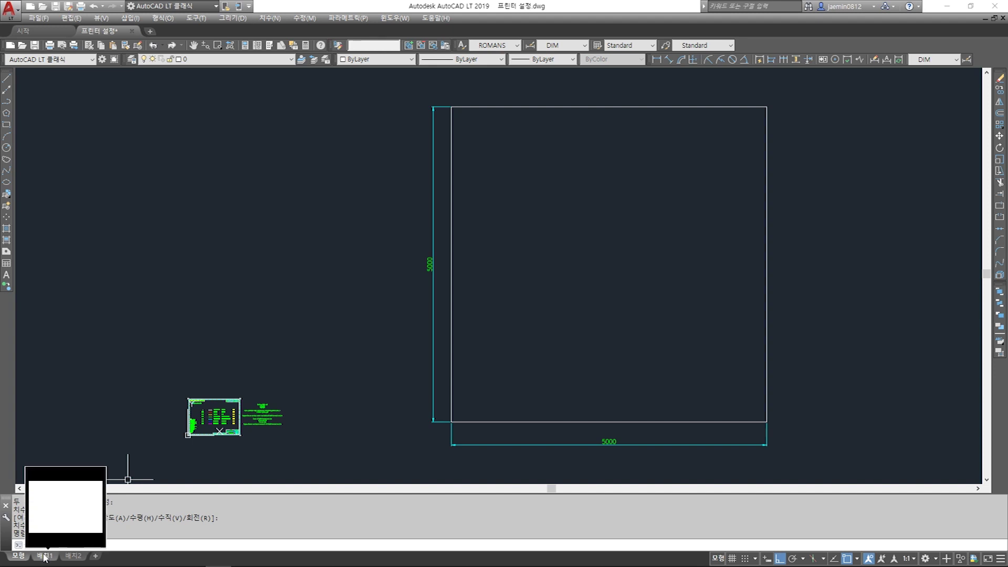
left_click(45, 558)
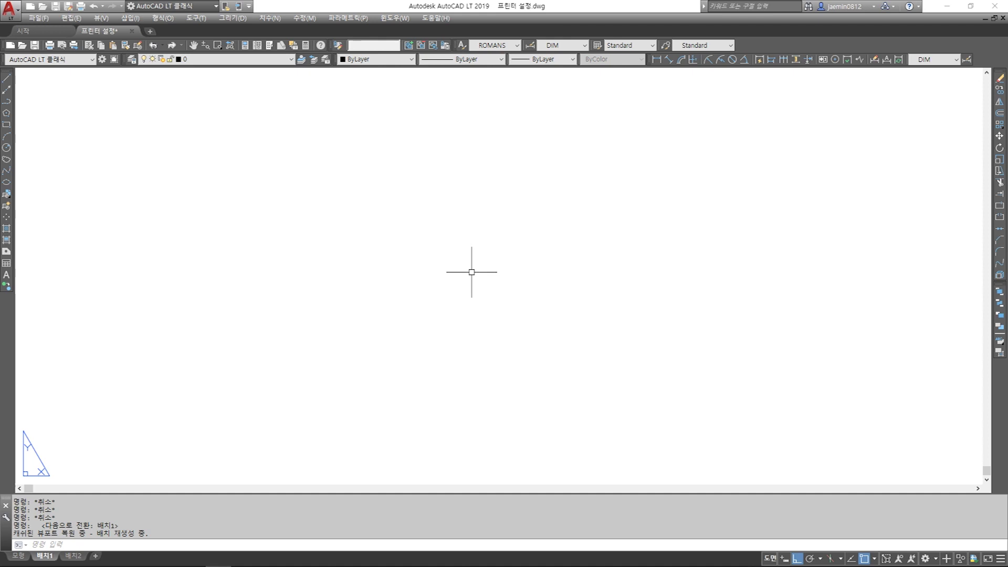
type("limits")
key("Return")
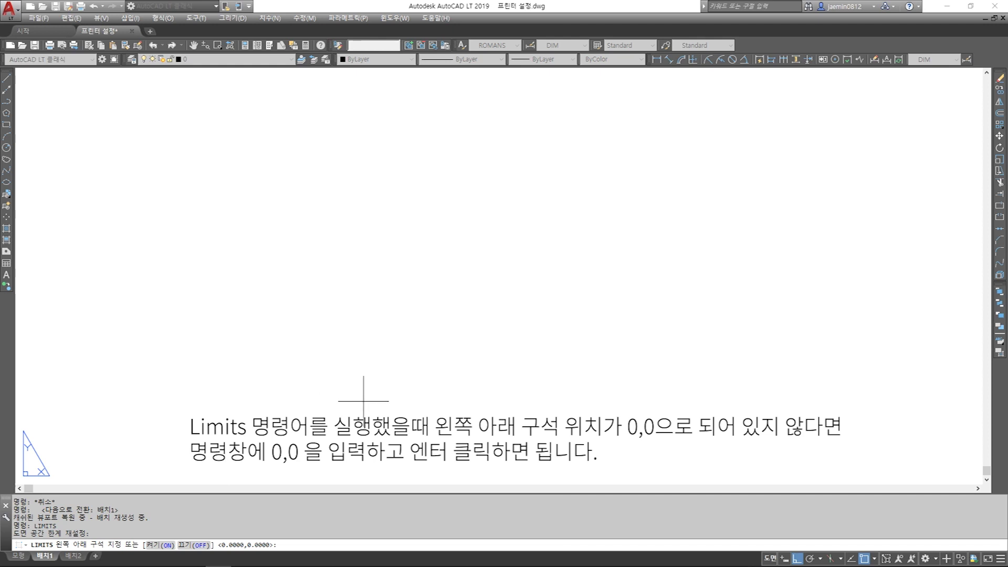
key("Return")
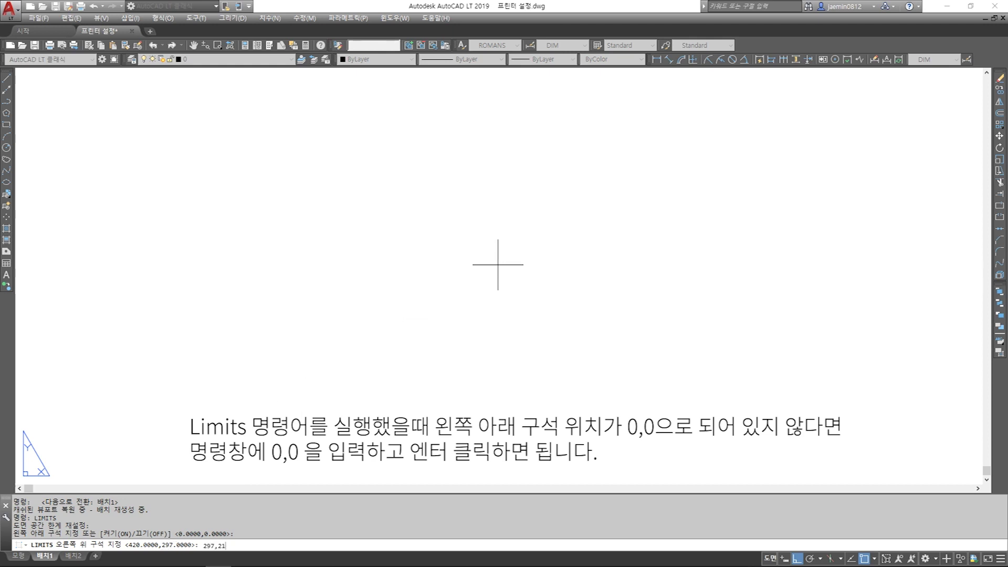
key("Return")
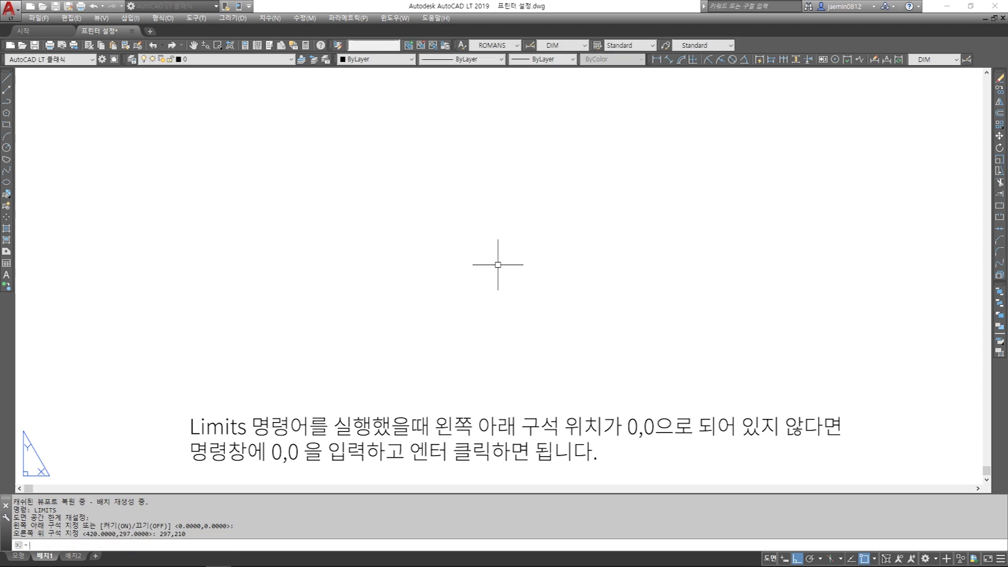
Run Limits again to check the layout's lower-left and upper-right corner values
key("Return")
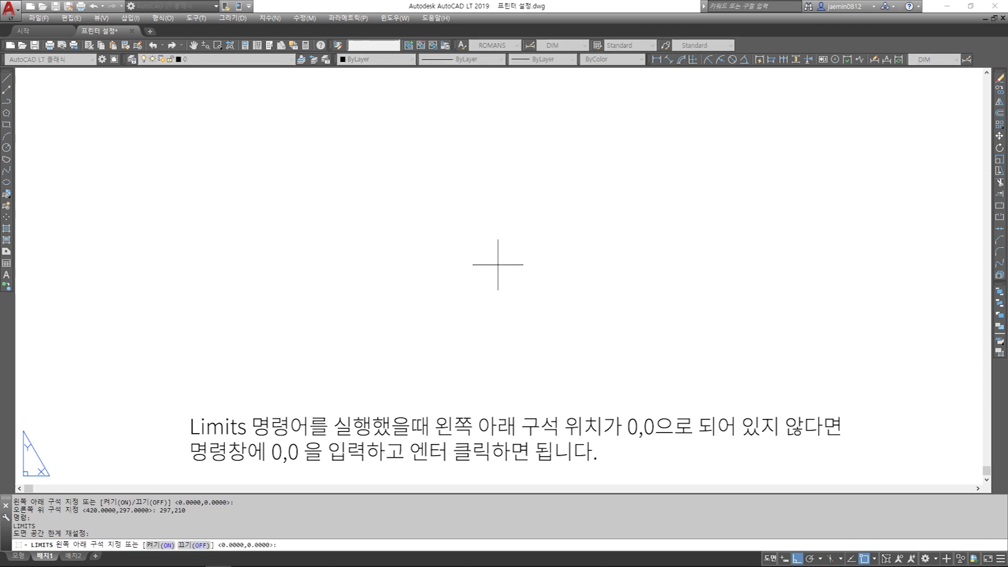
key("Return")
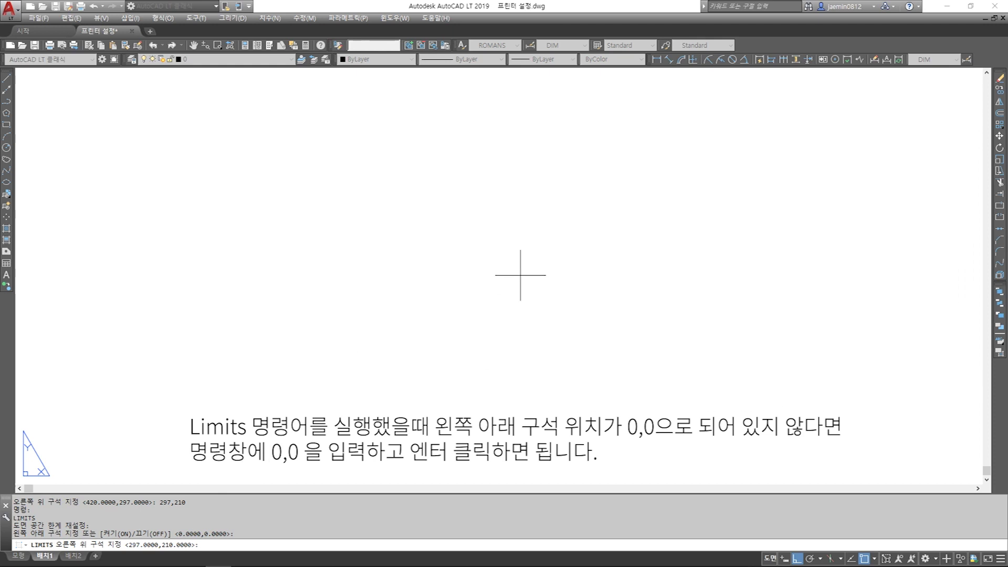
key("Return")
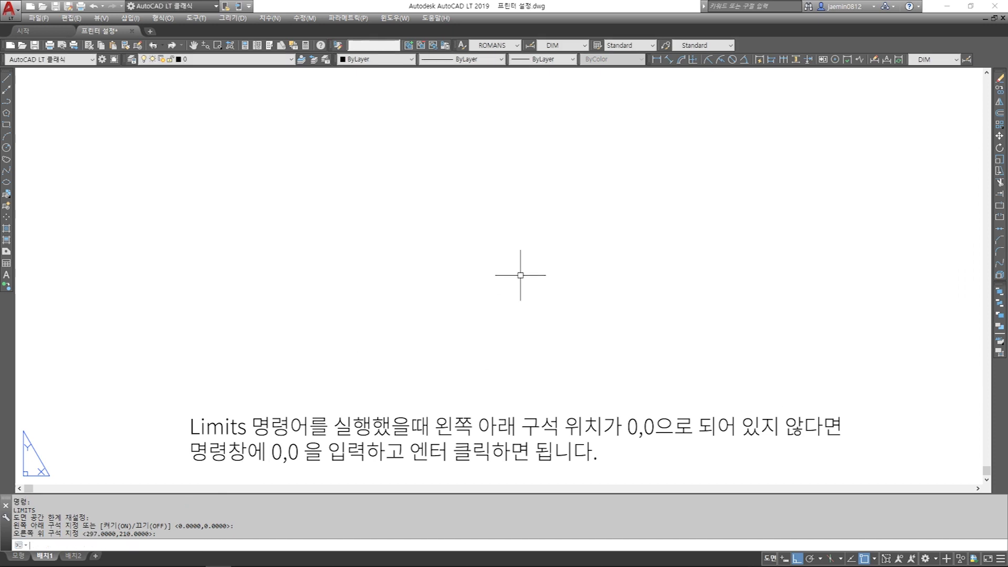
Draw a 297 by 210 paper-size rectangle in the layout, starting from 0,0
type("rec")
key("Return")
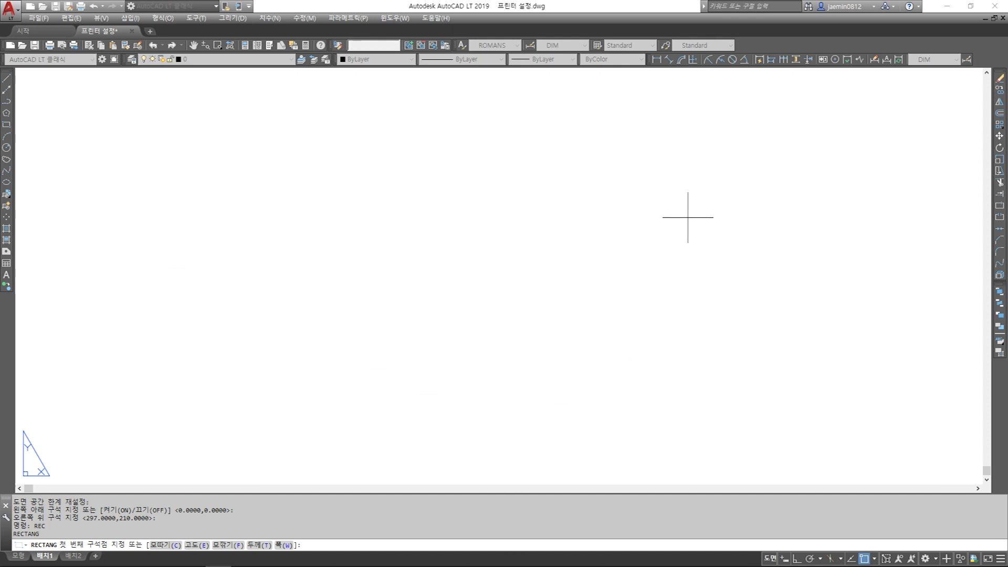
type("0")
key("Return")
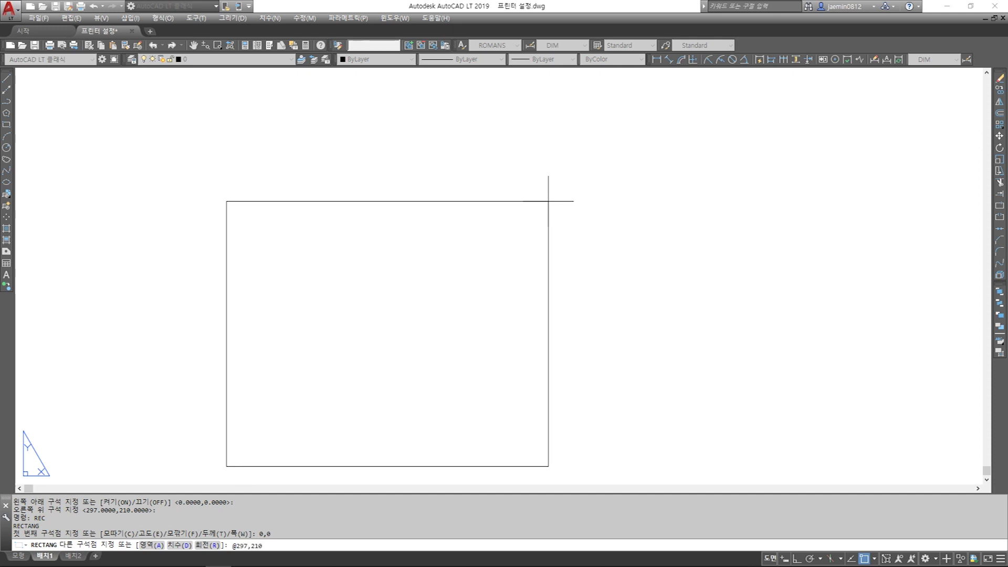
key("Return")
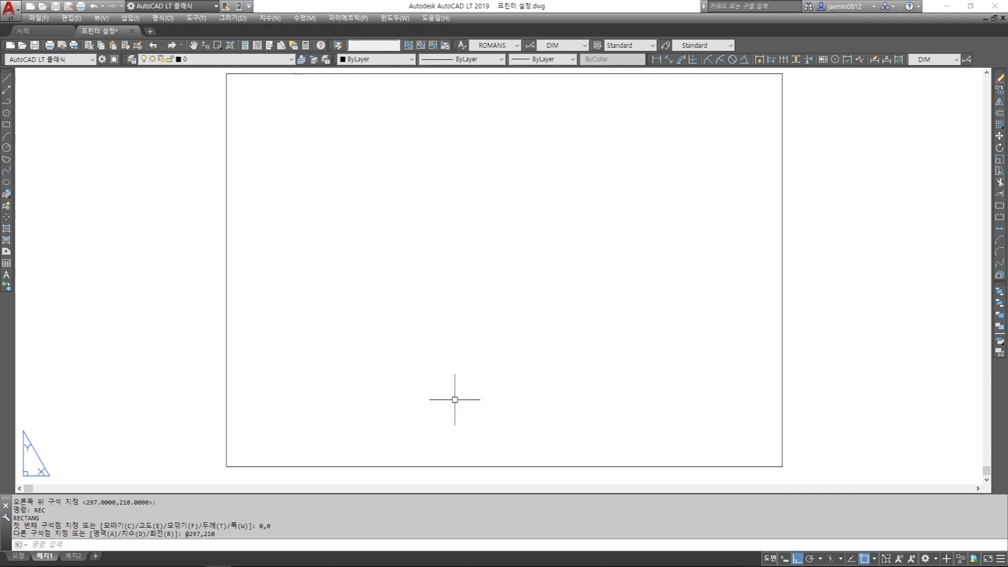
Offset the paper-size rectangle 10 inward to form the border frame
type("o")
key("Return")
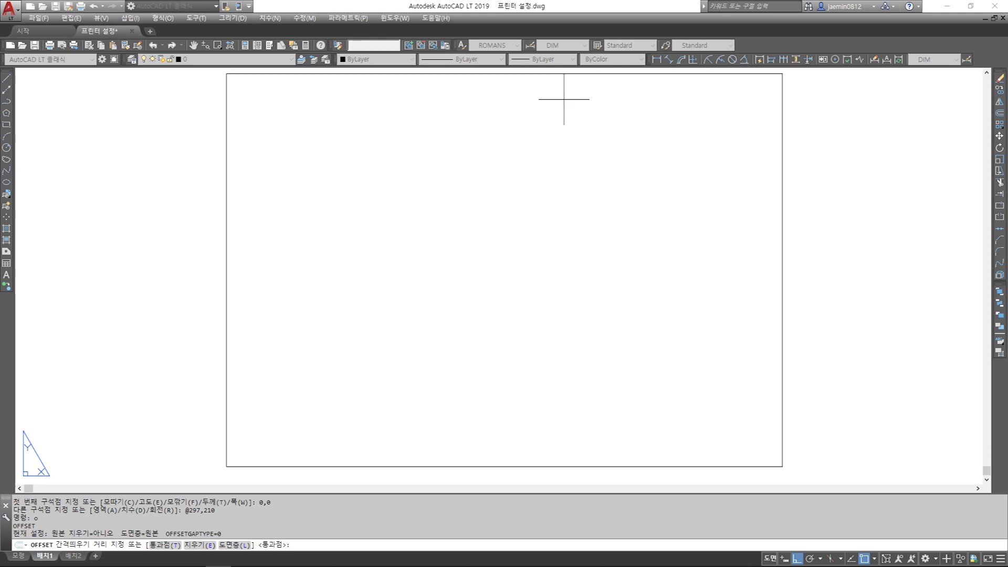
key("Return")
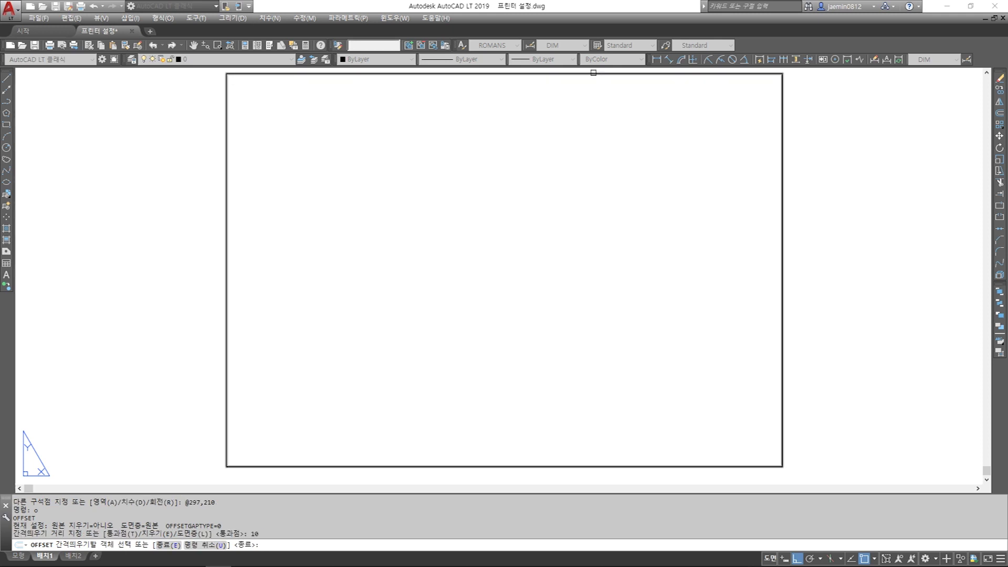
left_click(592, 74)
left_click(596, 108)
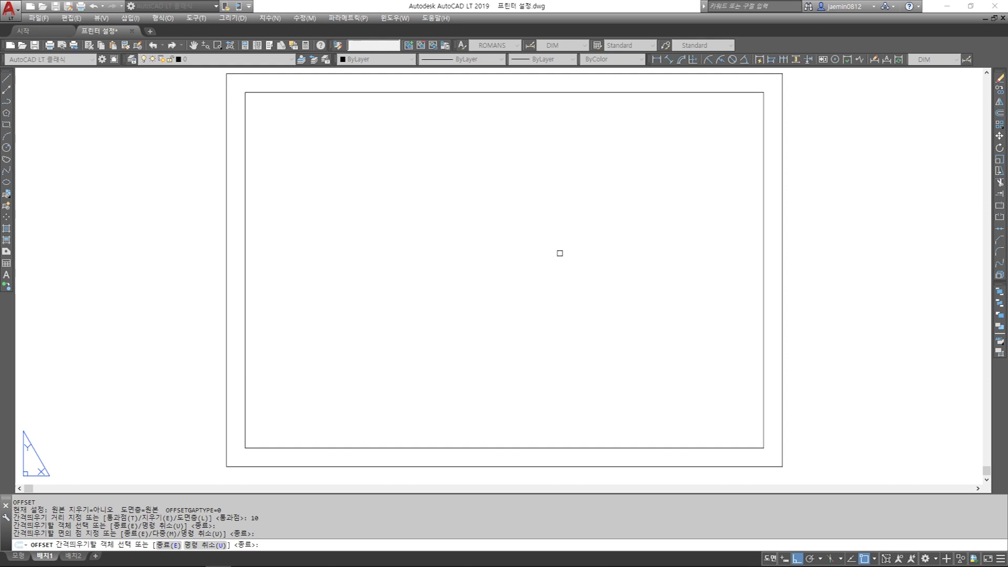
key("Escape")
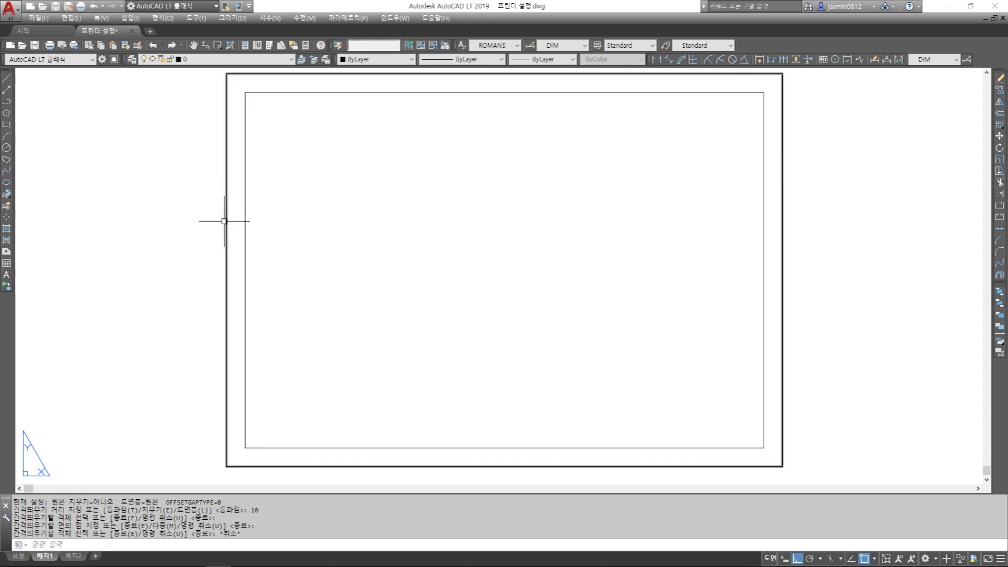
Delete the outer 297 by 210 rectangle, keeping only the inner border
left_click(224, 219)
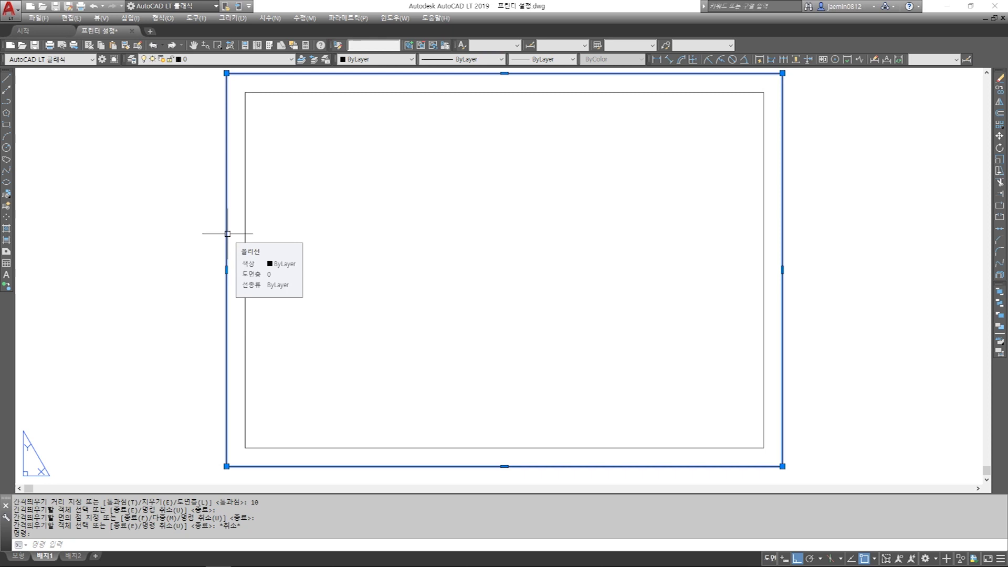
key("Delete")
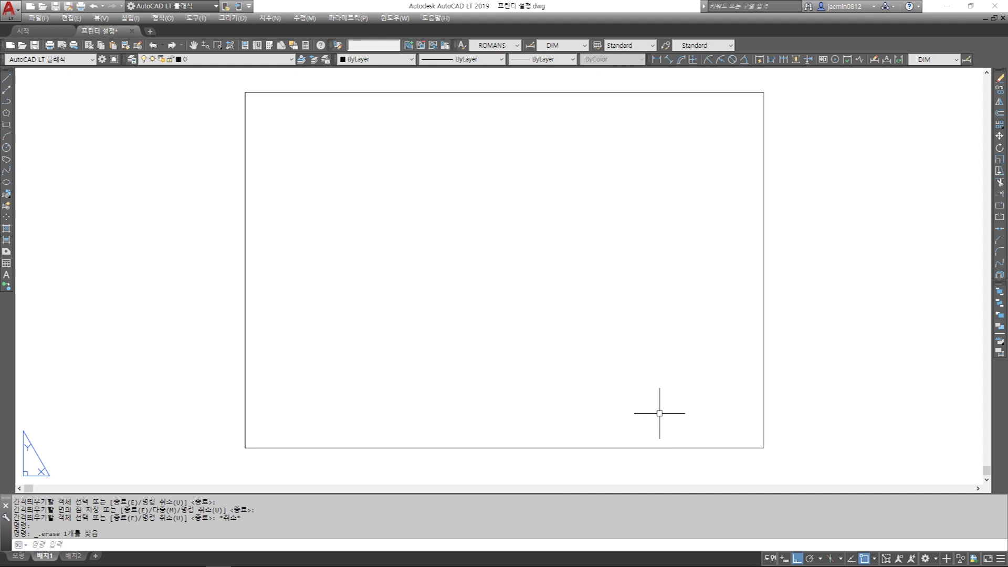
key("Escape")
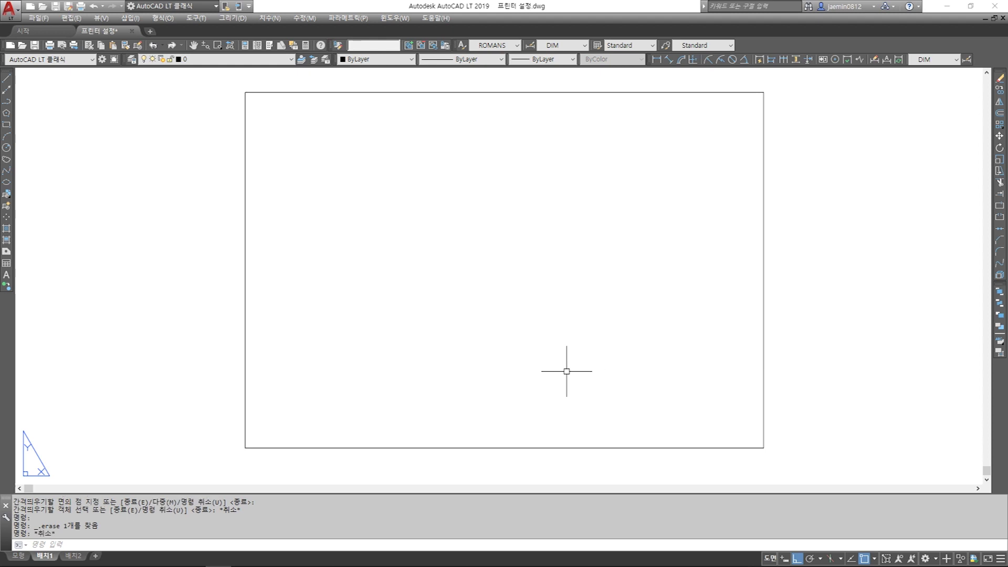
Create an Mview viewport spanning the inner border from its lower-left corner to its upper-right corner
type("MV")
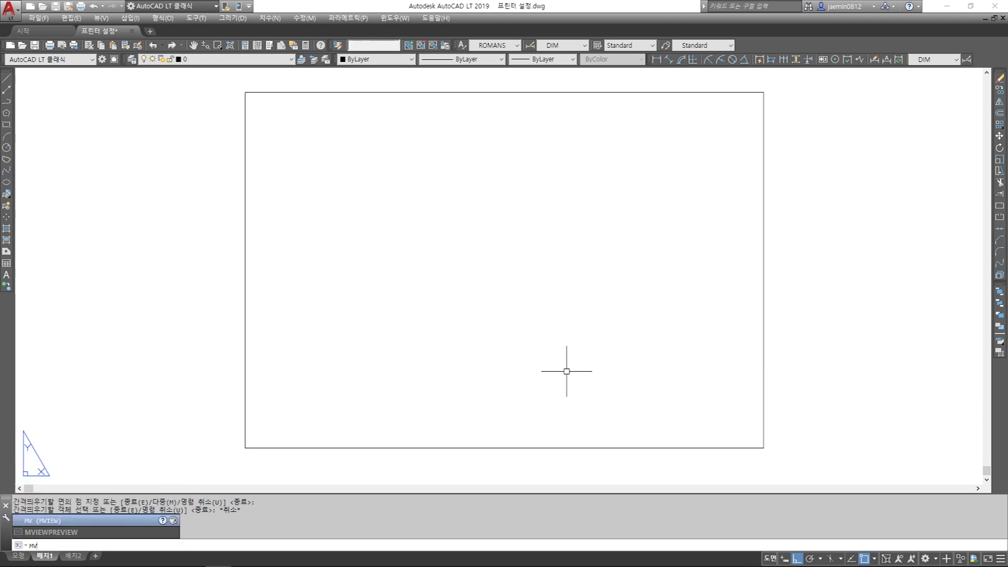
key("Return")
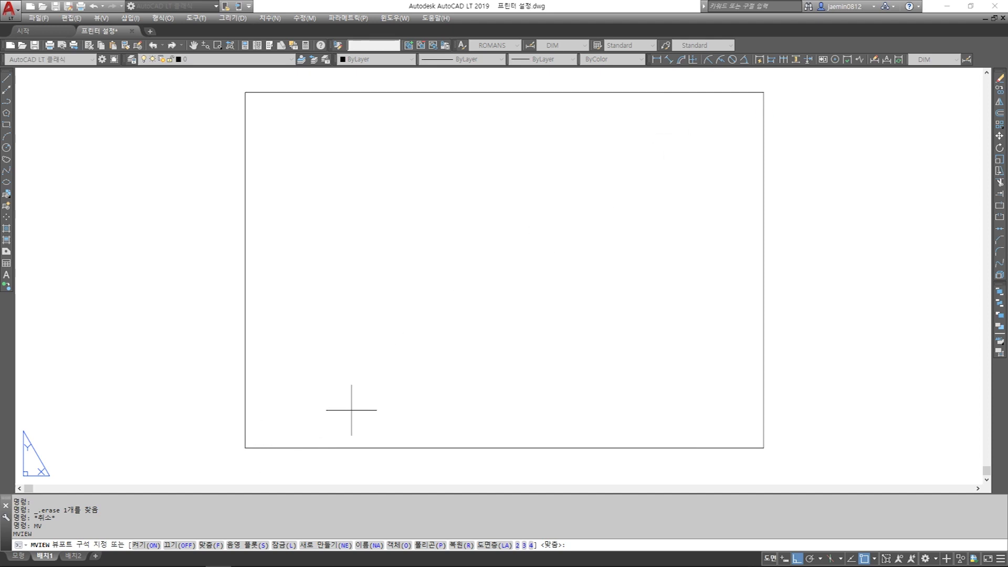
left_click(245, 448)
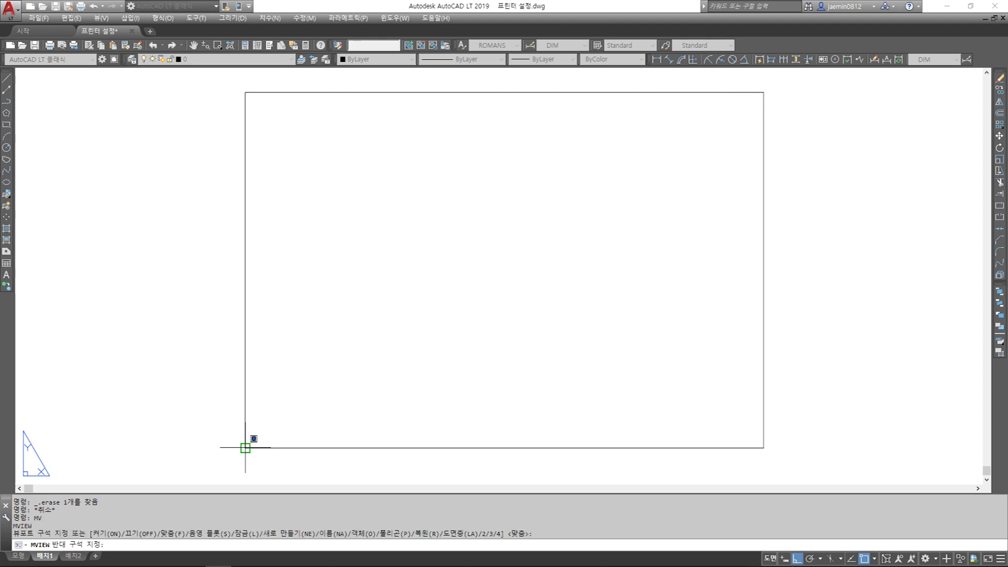
left_click(763, 92)
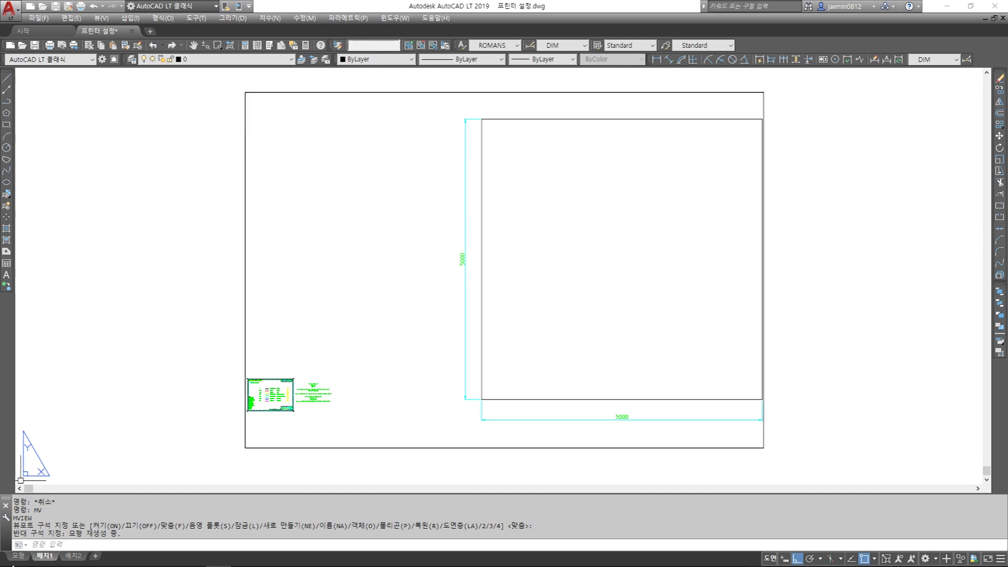
Compare the 5000 by 5000 drawing in model space with its display in the first layout's viewport
mouse_move(23, 552)
left_click(18, 555)
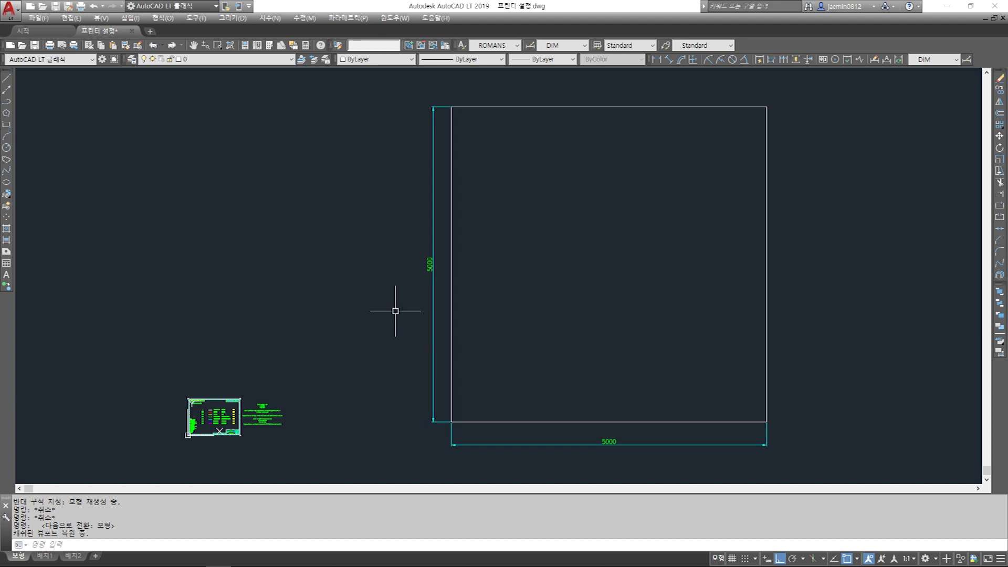
left_click(44, 556)
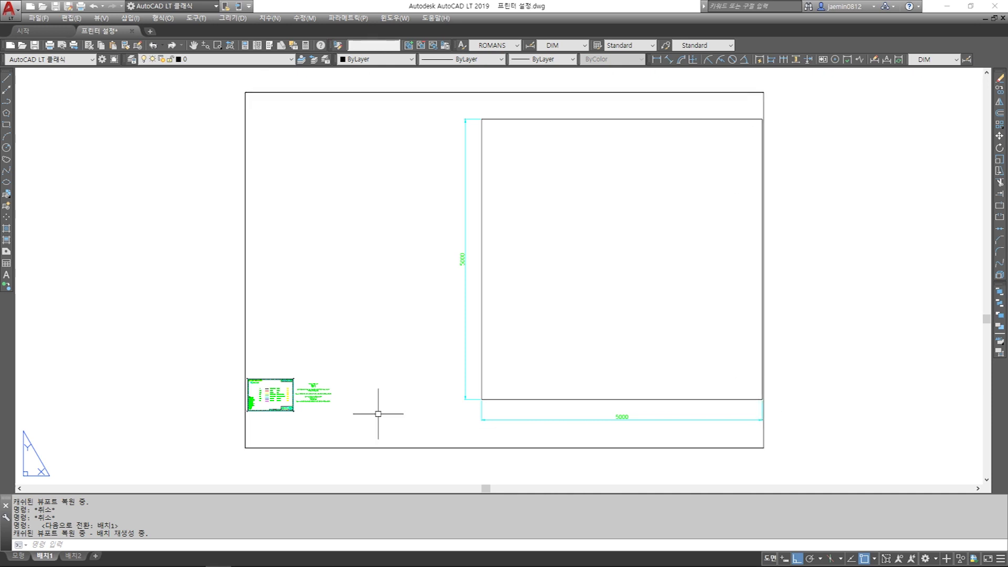
left_click(17, 558)
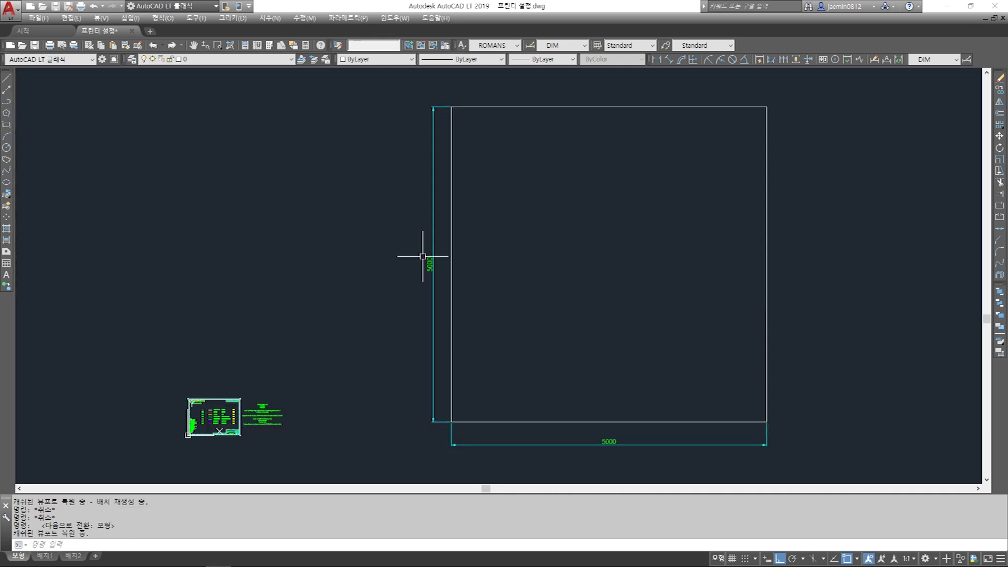
left_click(44, 555)
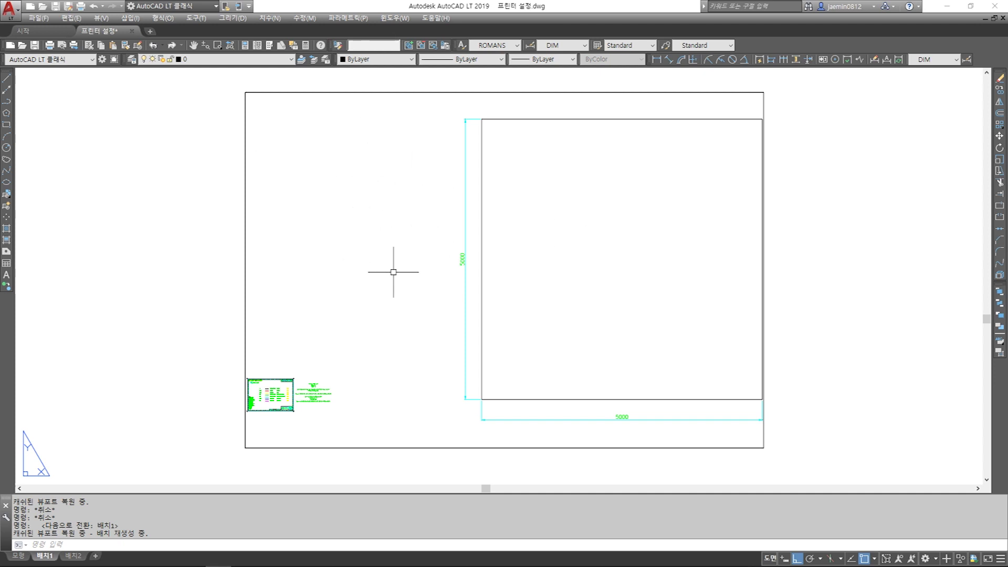
Examine how the border and the viewport's drawing scale together when zooming in the layout's paper space
scroll(450, 228, "down", 2)
scroll(451, 234, "up", 2)
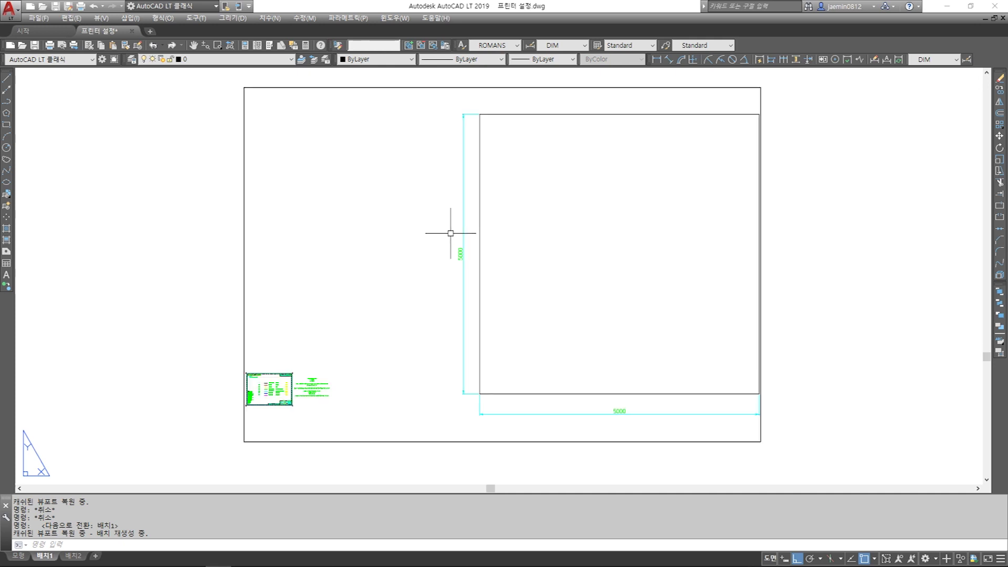
scroll(451, 233, "down", 2)
middle_click_drag(470, 257, 493, 279)
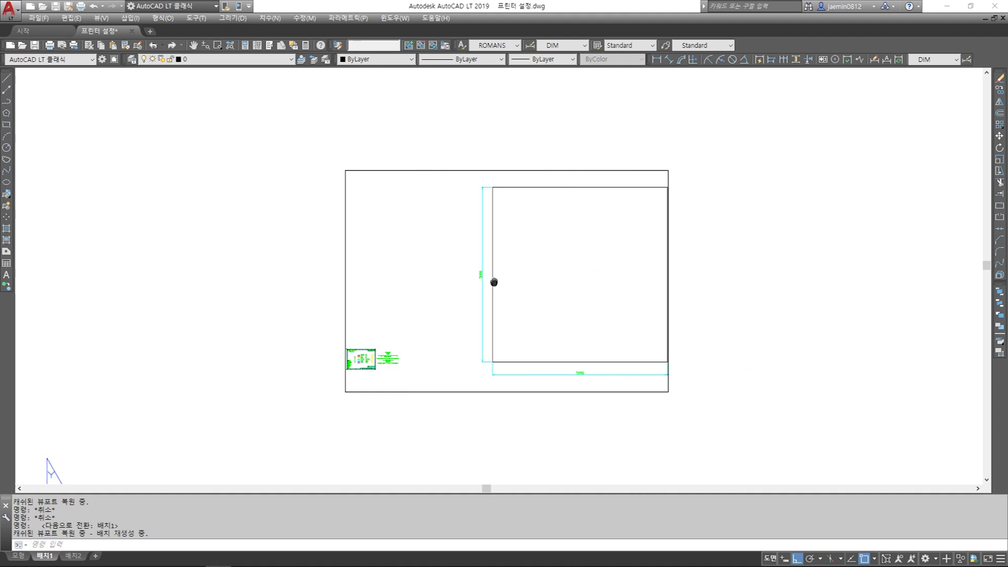
scroll(499, 280, "up", 4)
scroll(500, 279, "down", 4)
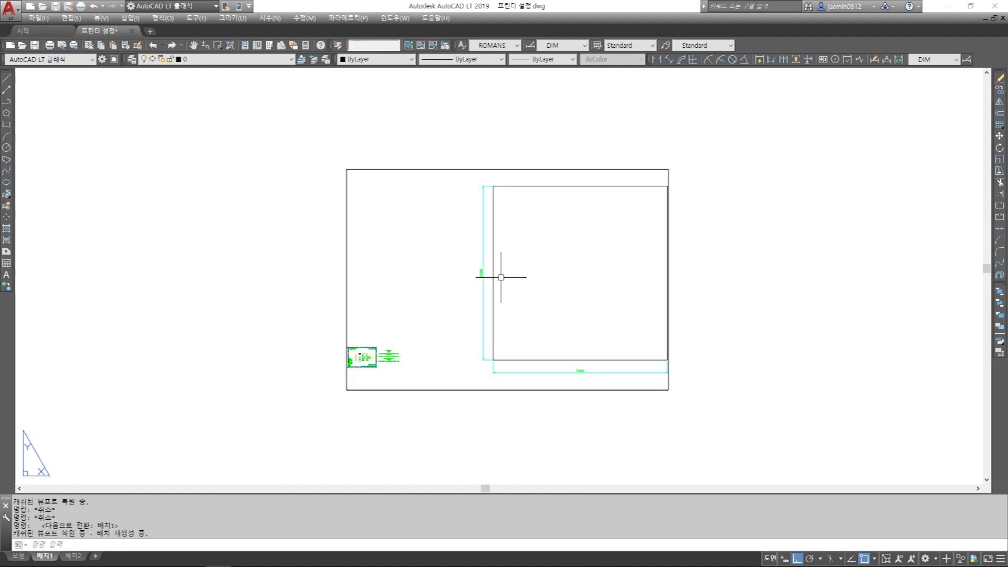
scroll(500, 278, "up", 4)
scroll(500, 277, "down", 6)
scroll(501, 277, "up", 4)
scroll(498, 276, "down", 4)
scroll(499, 275, "up", 4)
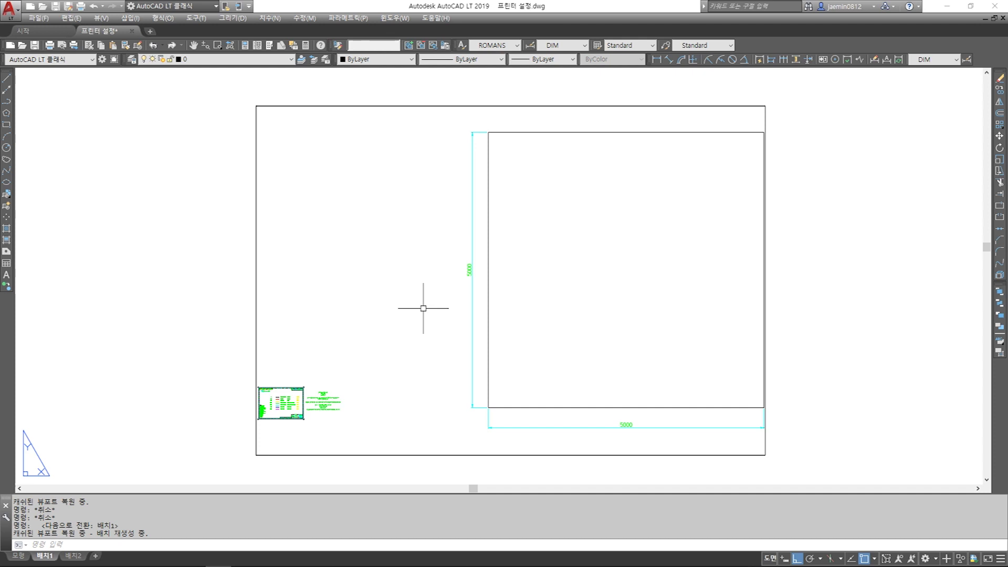
Activate model space inside the viewport with MS and rescale and reposition the drawing within the border
type("MS")
key("Return")
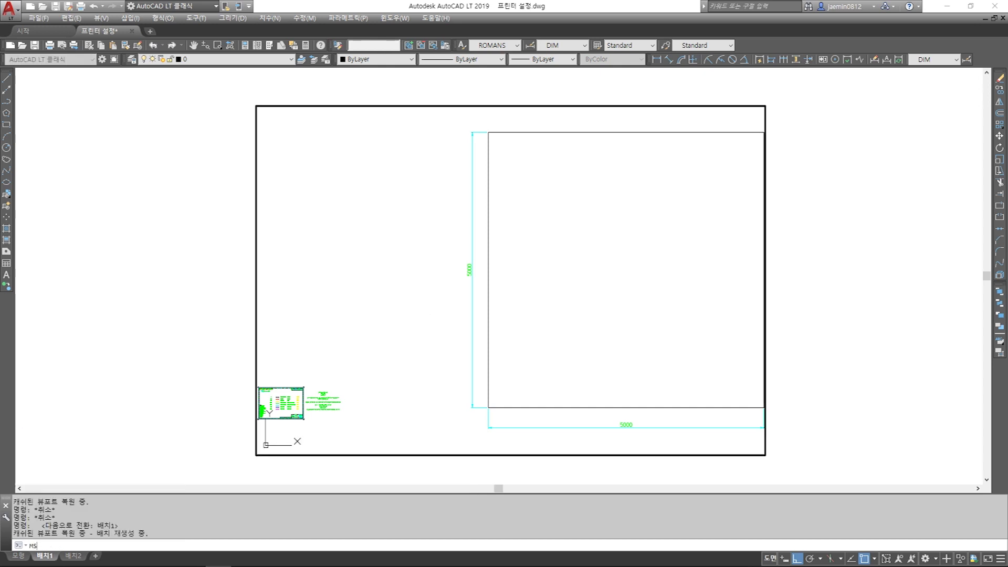
key("Return")
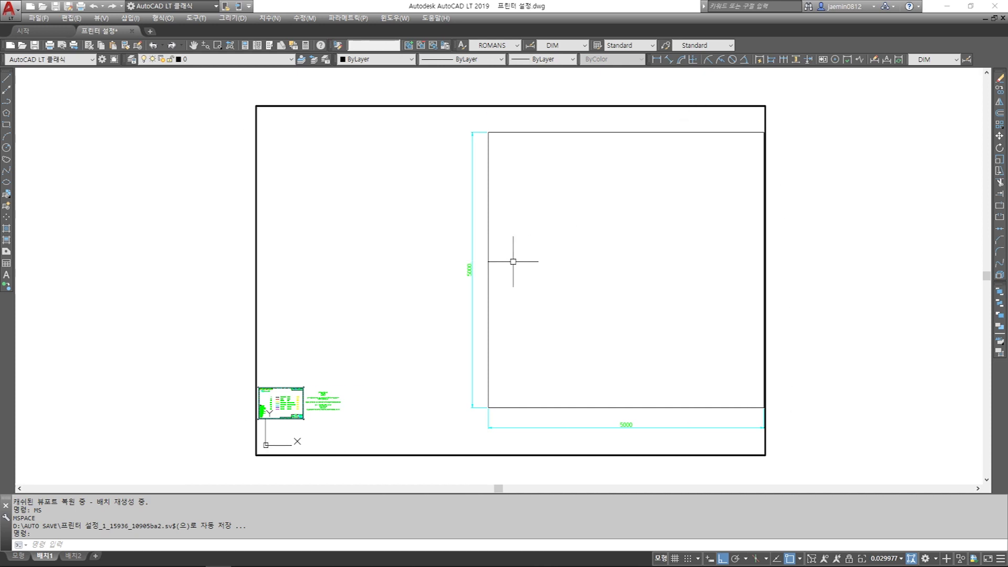
scroll(528, 276, "up", 2)
scroll(528, 275, "down", 4)
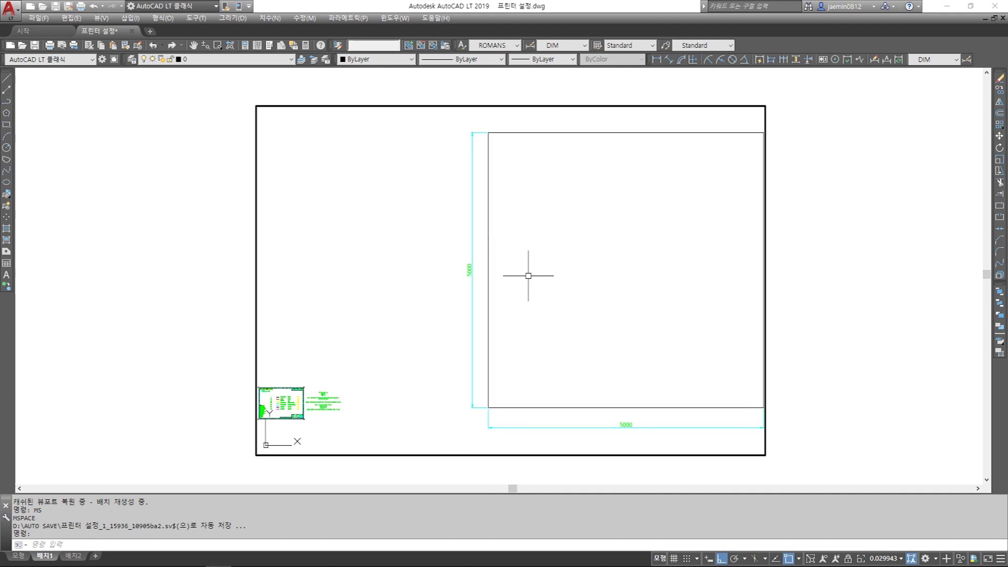
scroll(529, 276, "up", 2)
scroll(528, 276, "down", 2)
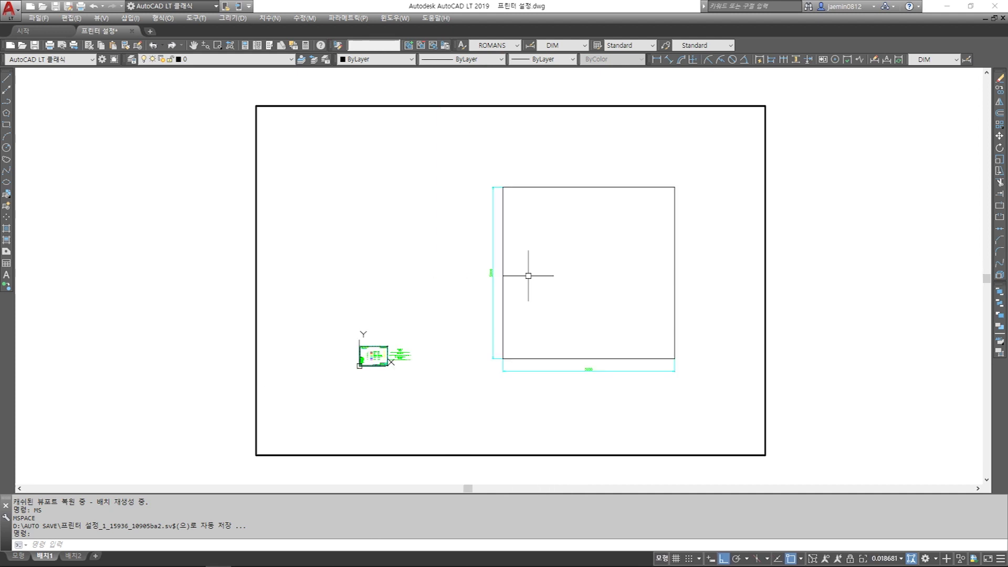
scroll(528, 275, "up", 2)
scroll(528, 275, "down", 2)
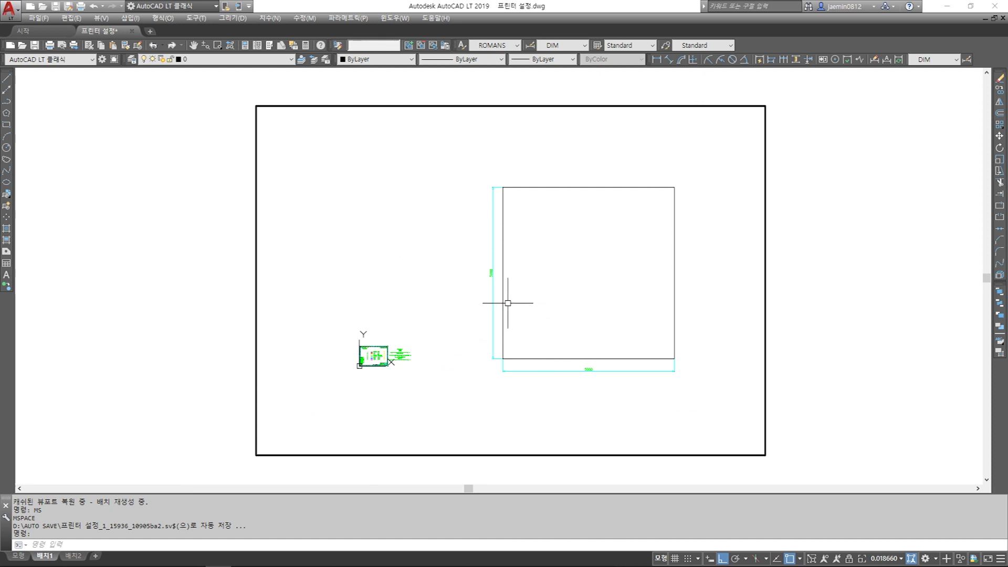
scroll(573, 285, "up", 2)
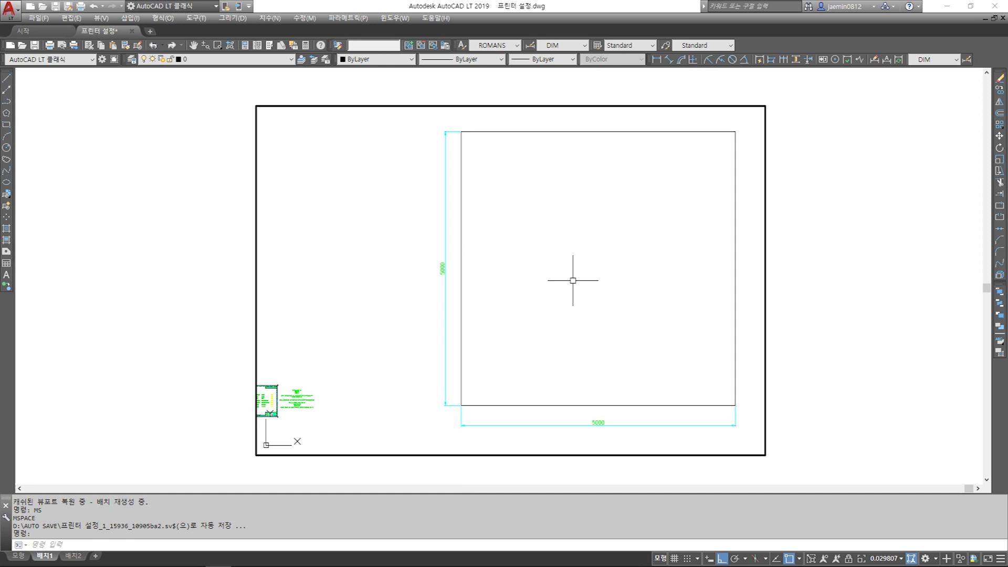
scroll(572, 280, "down", 2)
mouse_move(570, 295)
middle_mouse_down()
mouse_move(513, 263)
mouse_move(639, 306)
mouse_move(545, 293)
mouse_move(529, 275)
mouse_move(571, 288)
middle_mouse_up()
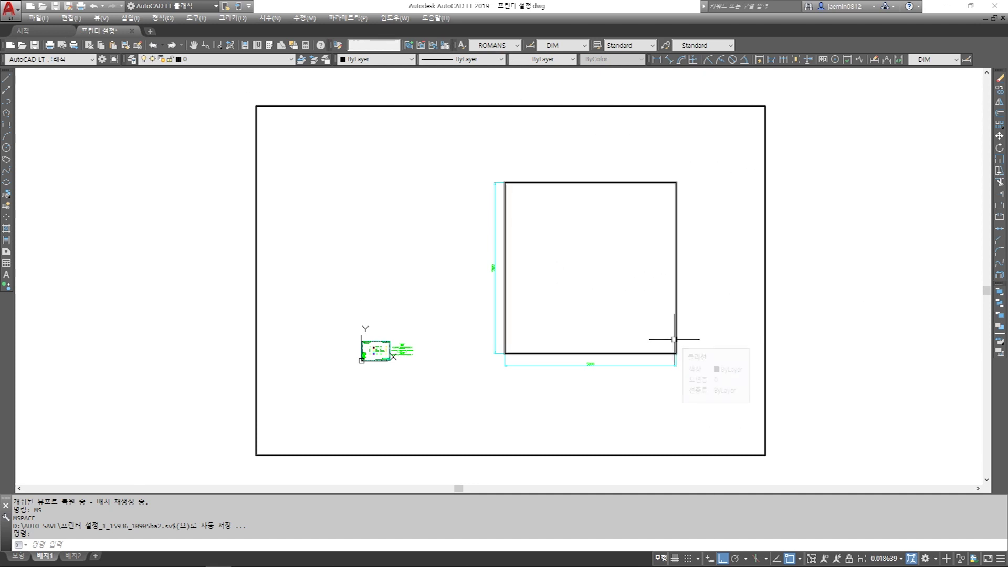
Return to paper space with PS and examine the border and drawing moving together as one sheet
type("PS")
key("Return")
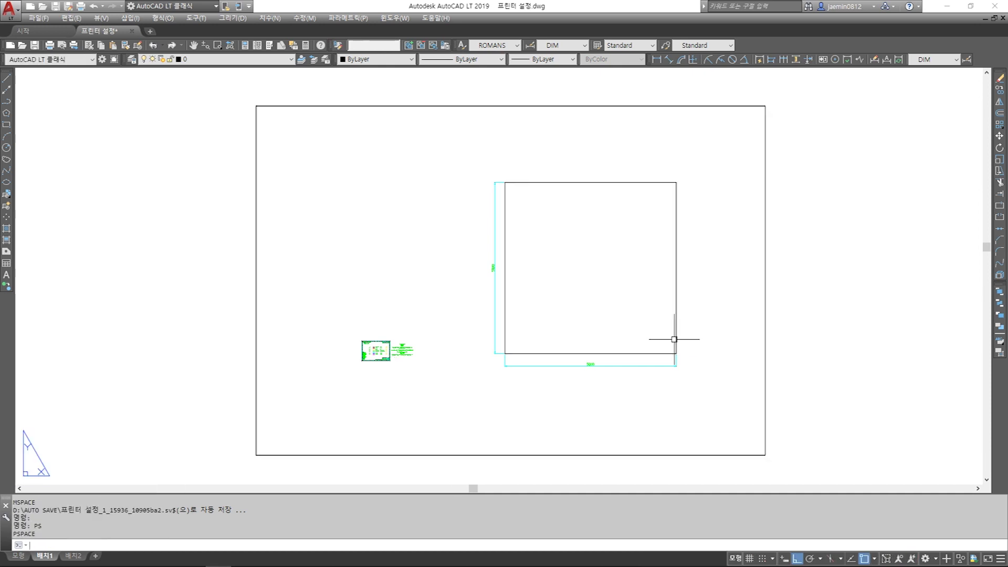
scroll(668, 256, "down", 2)
scroll(655, 263, "up", 2)
scroll(624, 258, "up", 2)
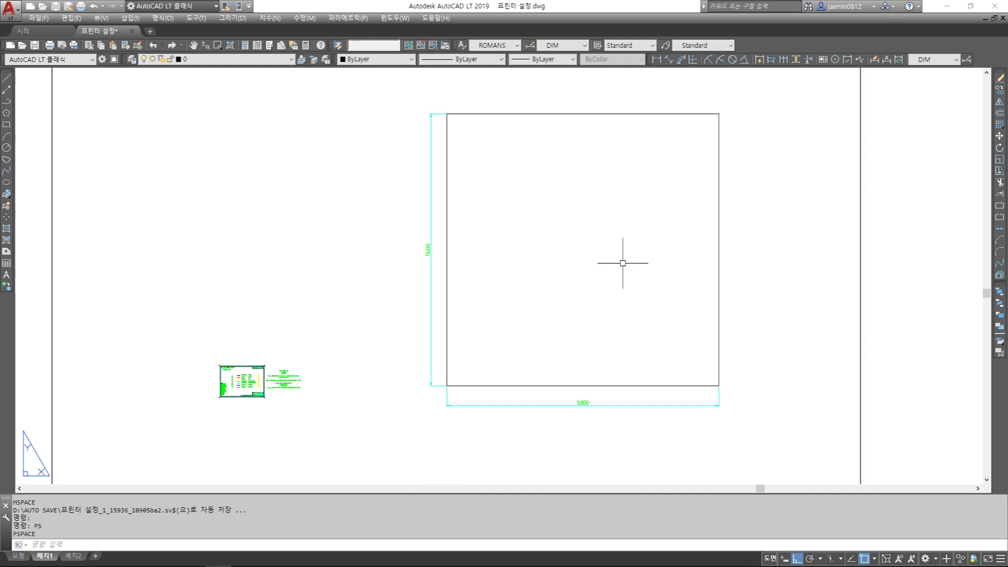
scroll(621, 260, "down", 4)
middle_click_drag(625, 264, 558, 271)
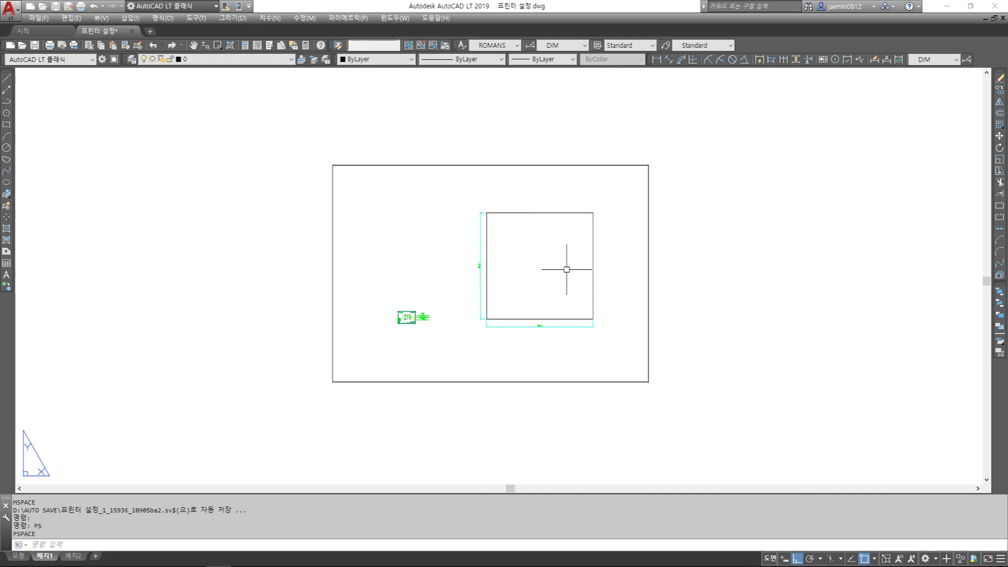
middle_click_drag(555, 277, 608, 286)
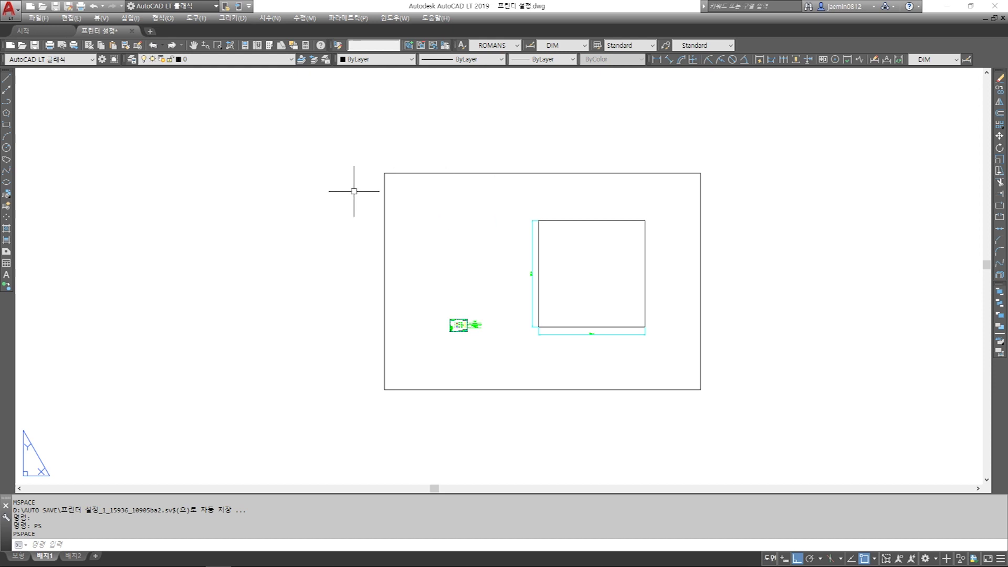
Activate the viewport directly in the layout, shift the drawing inside it, and return to paper space
double_click(481, 224)
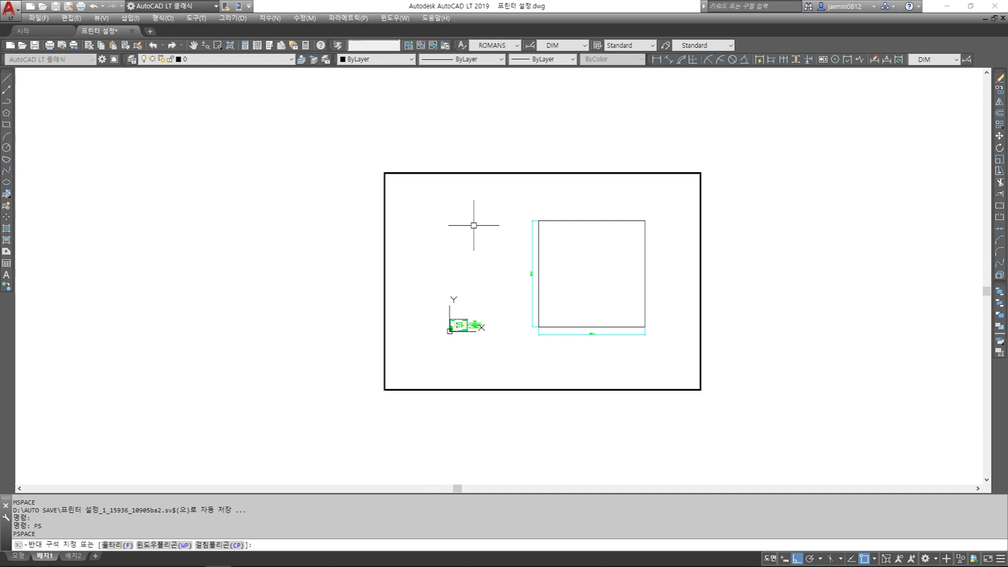
scroll(517, 265, "up", 2)
scroll(518, 267, "down", 2)
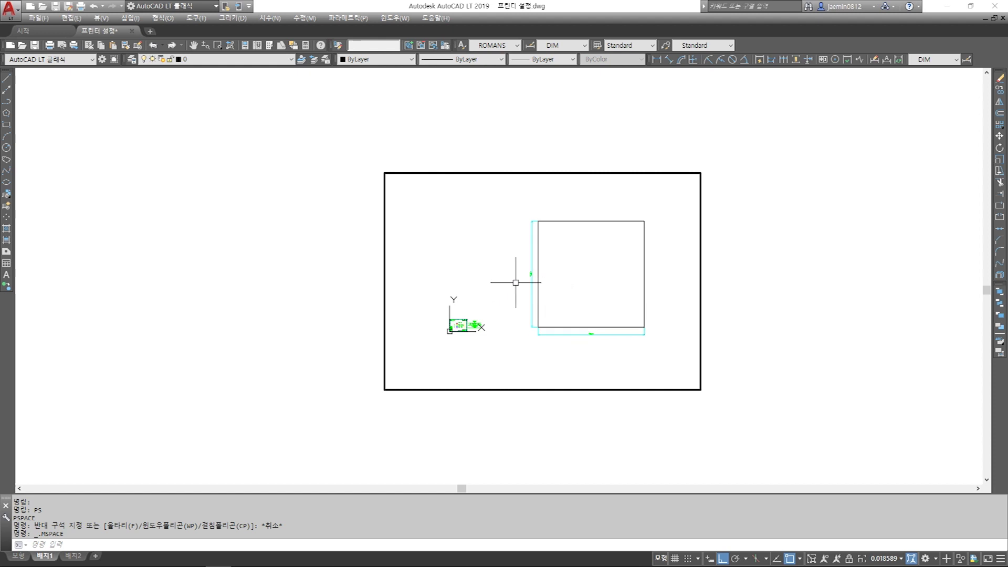
scroll(520, 286, "up", 2)
scroll(520, 288, "down", 2)
mouse_move(578, 286)
middle_mouse_down()
mouse_move(530, 292)
mouse_move(600, 293)
mouse_move(540, 297)
mouse_move(561, 297)
middle_mouse_up()
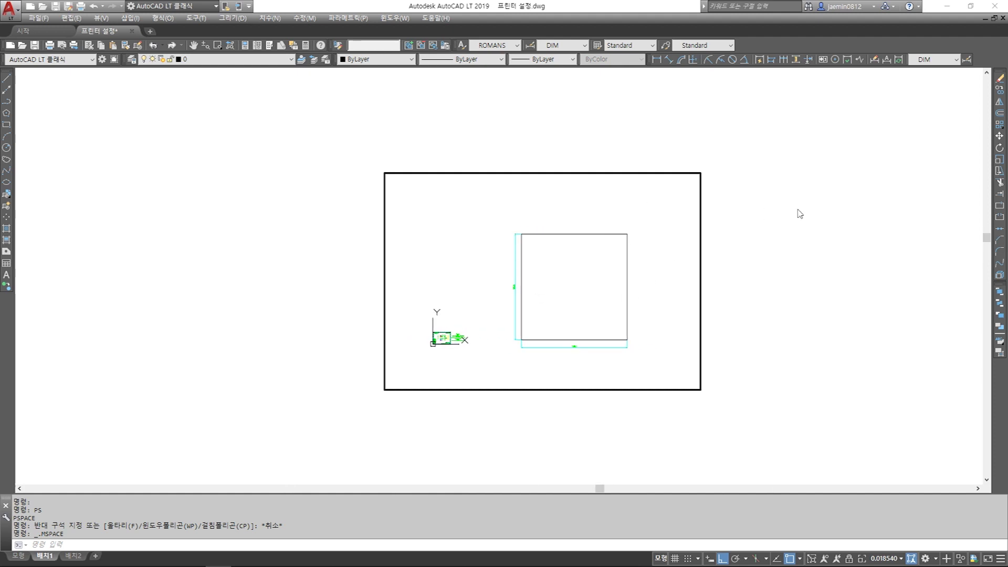
double_click(816, 286)
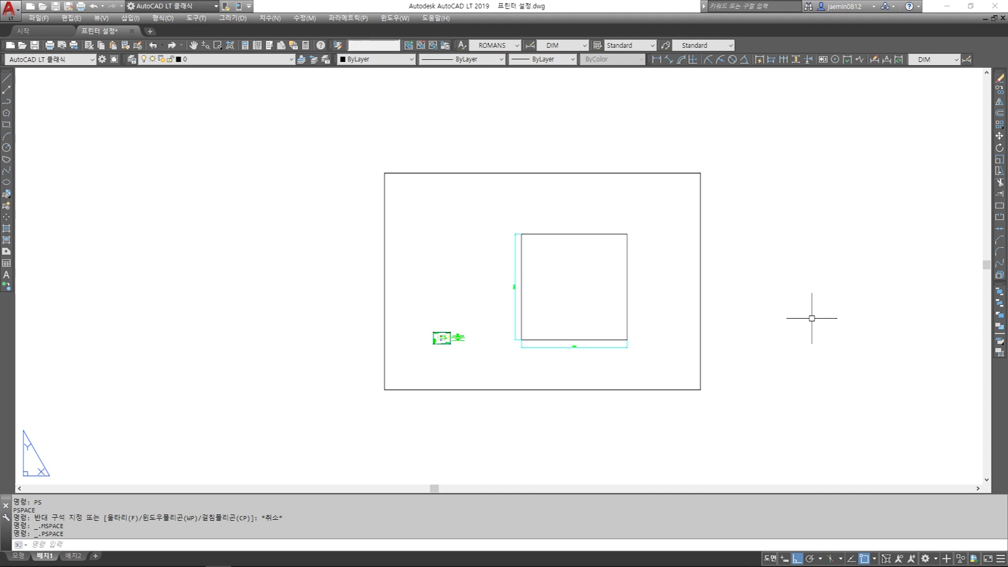
Re-enter the viewport, enlarge the 5000 square to nearly fill the border height, and go back to paper space
double_click(481, 252)
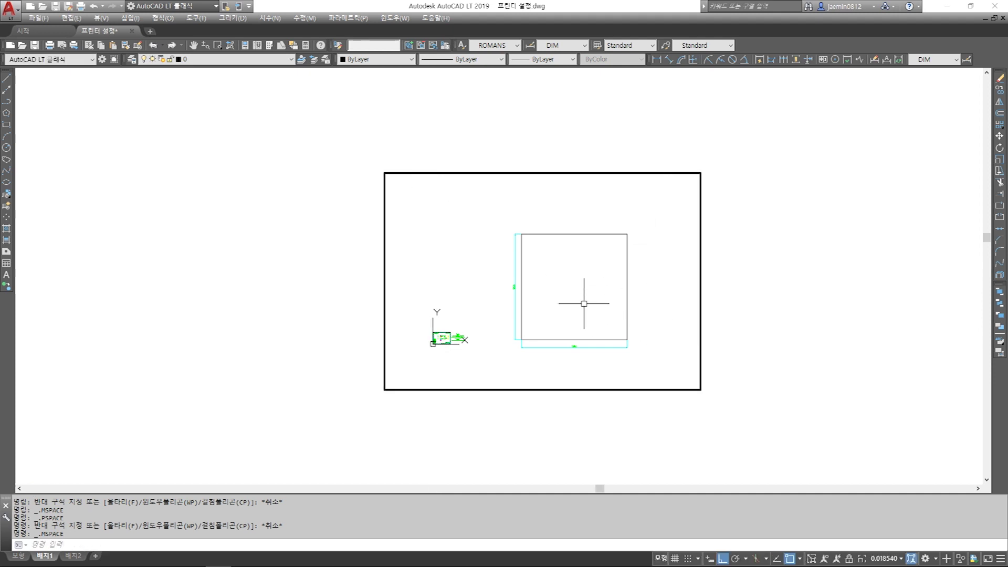
scroll(572, 297, "up", 3)
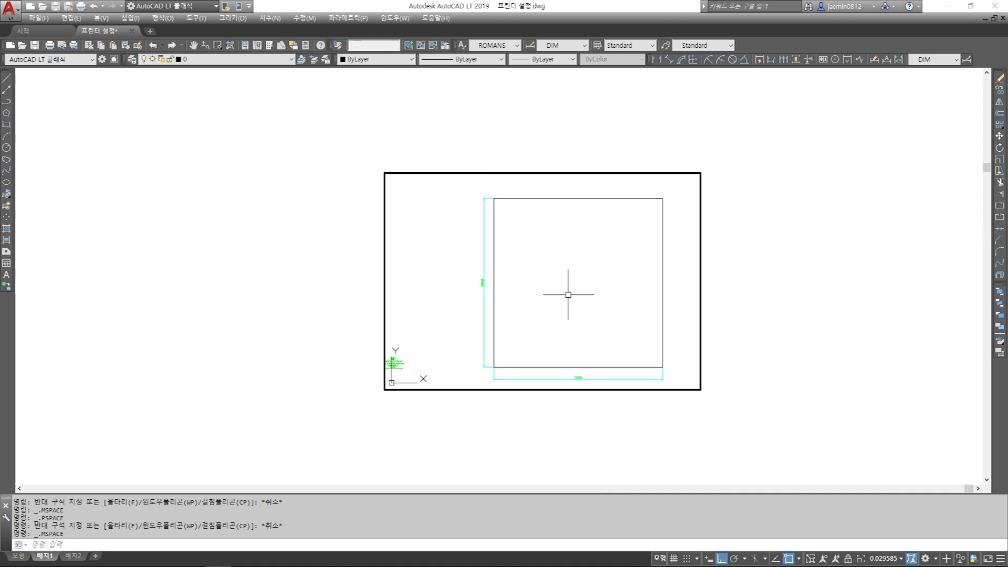
scroll(594, 268, "down", 1)
mouse_move(622, 279)
middle_mouse_down()
mouse_move(583, 276)
mouse_move(620, 280)
mouse_move(596, 275)
mouse_move(619, 274)
mouse_move(609, 273)
middle_mouse_up()
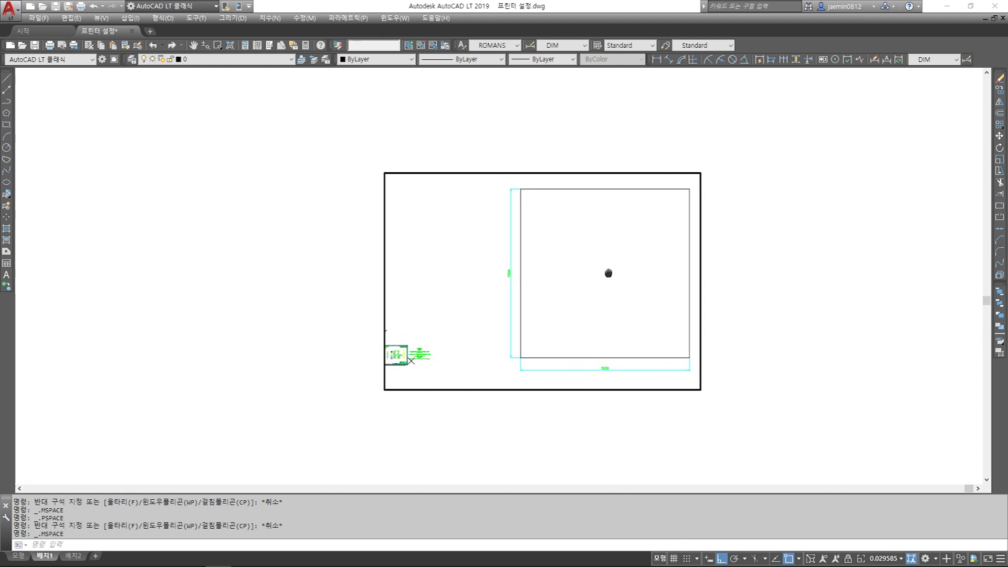
double_click(792, 271)
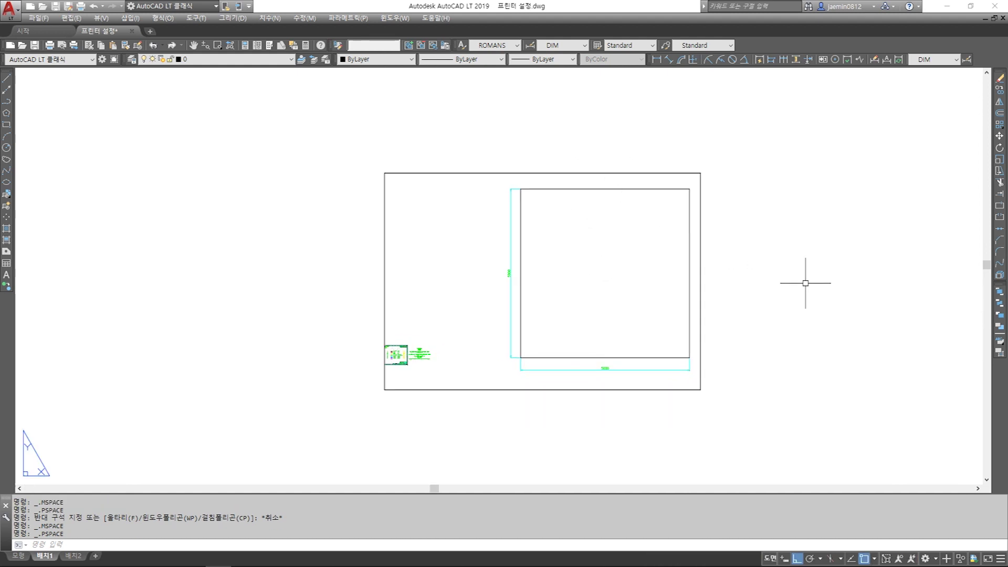
Fit the whole layout border to the screen, then reactivate the viewport's model space and shrink the drawing inside it
middle_click(701, 323)
middle_click(702, 323)
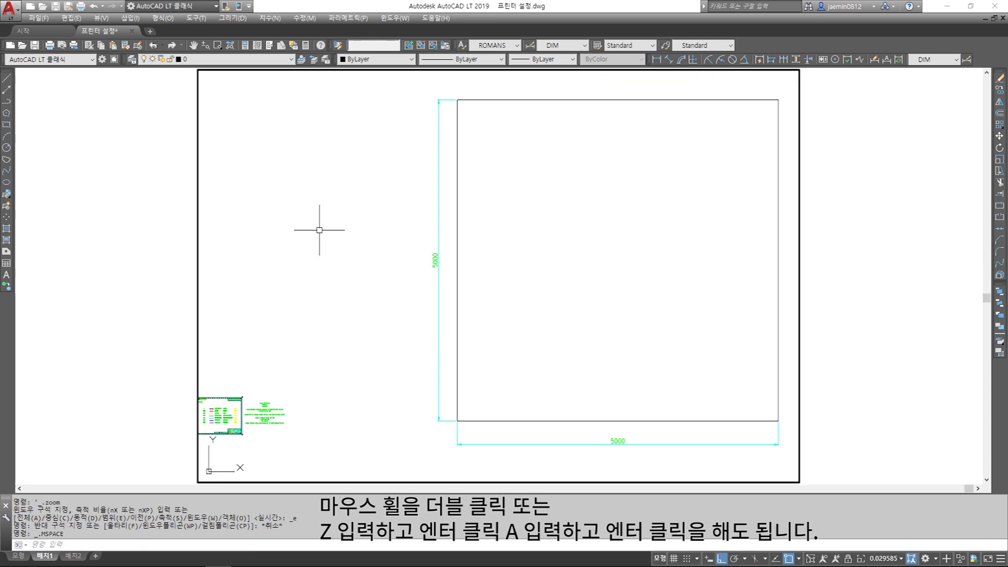
scroll(551, 309, "down", 1)
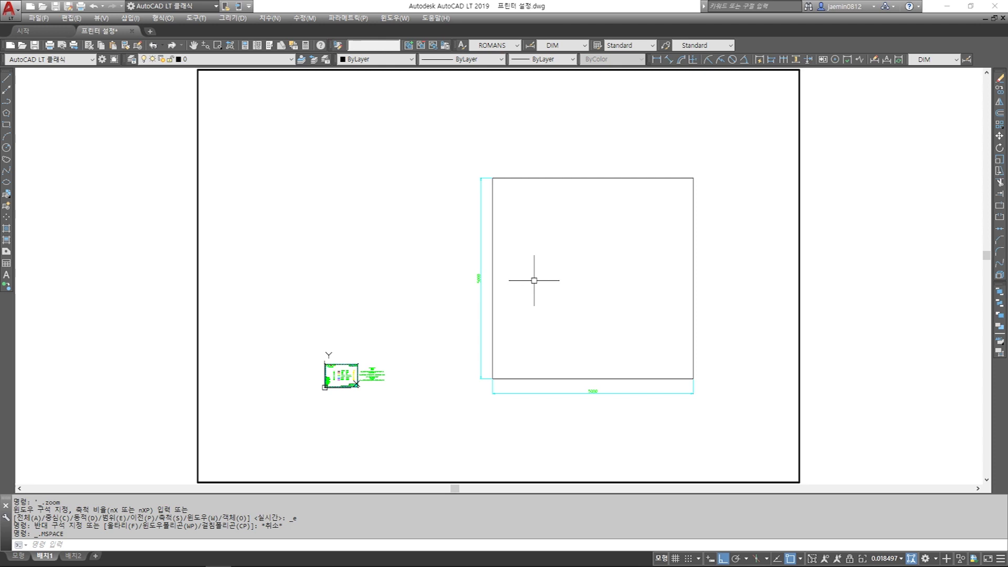
Scale the drawing inside the active viewport to 1/20xp with Zoom
type("z")
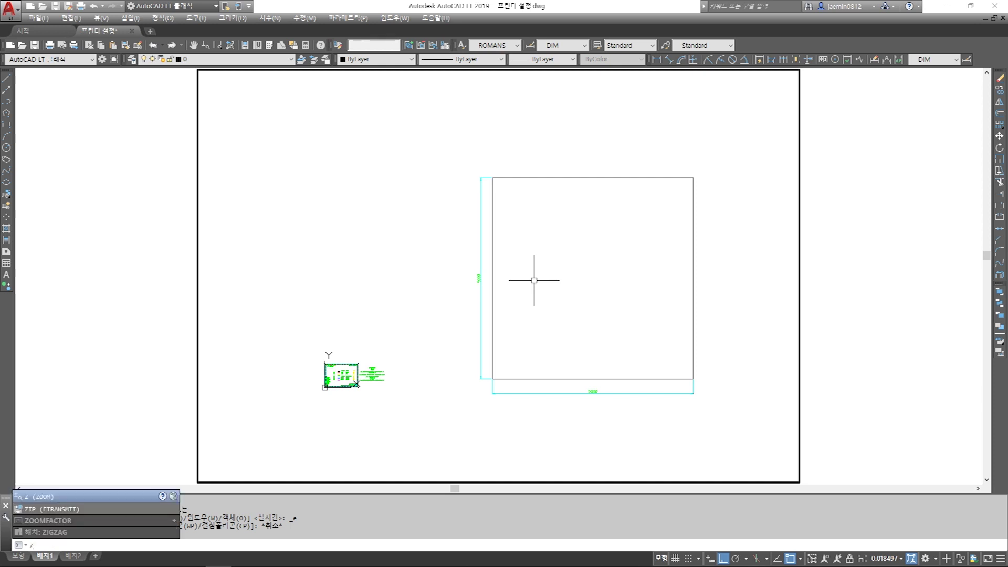
key("Return")
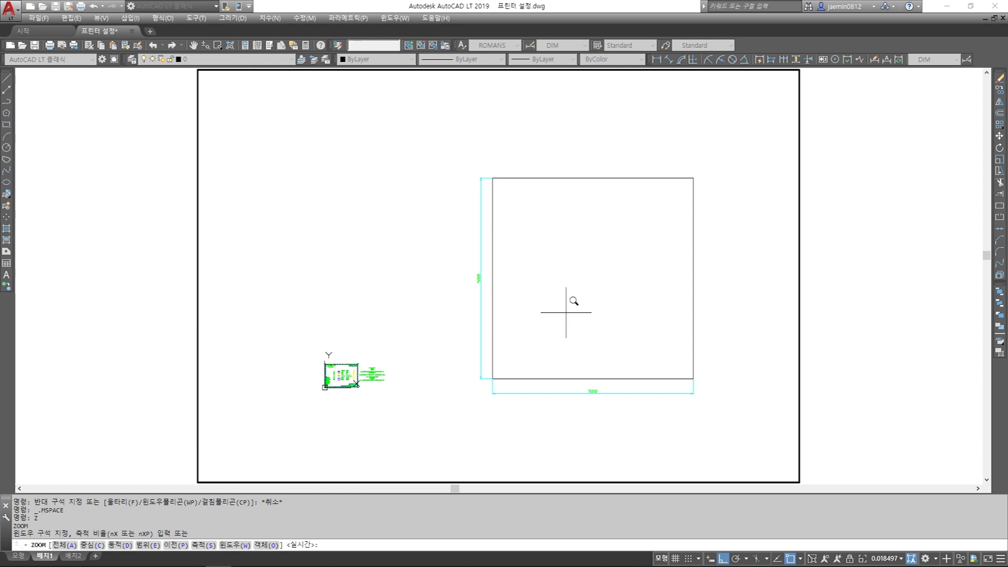
type("/20xp")
key("Return")
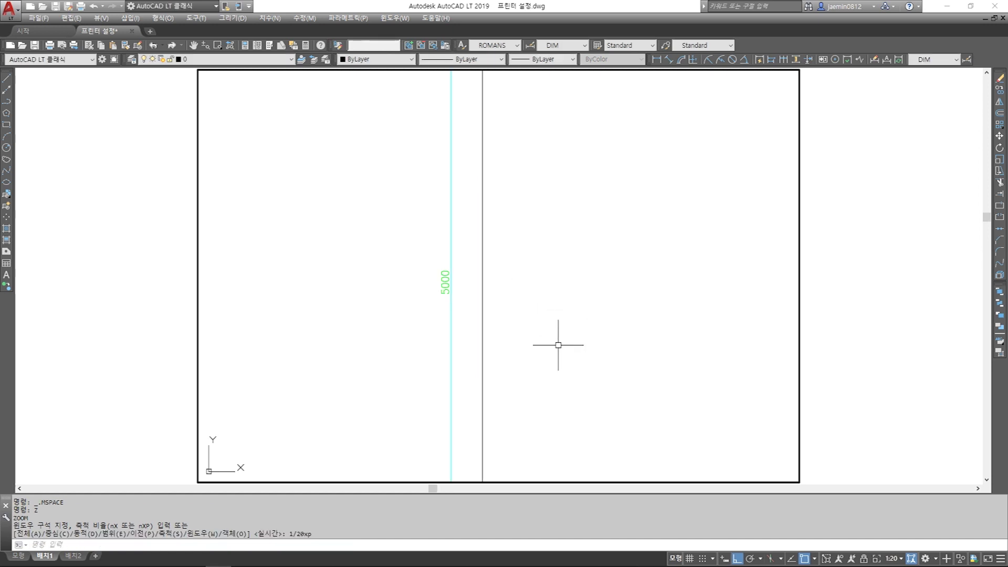
Scale the viewport contents to 1/50xp with Zoom so the whole 5000 square fits inside the border
type("z")
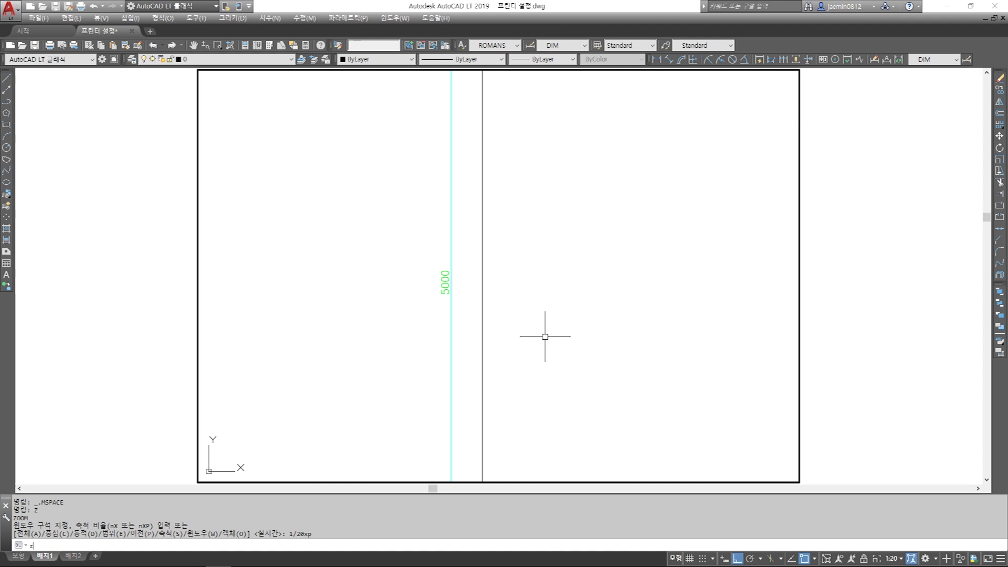
key("Return")
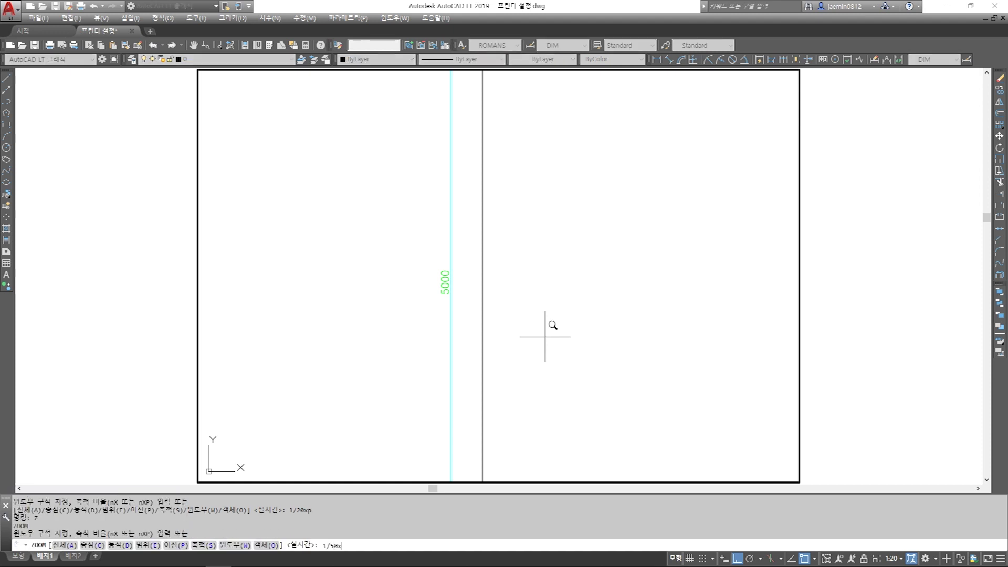
key("Return")
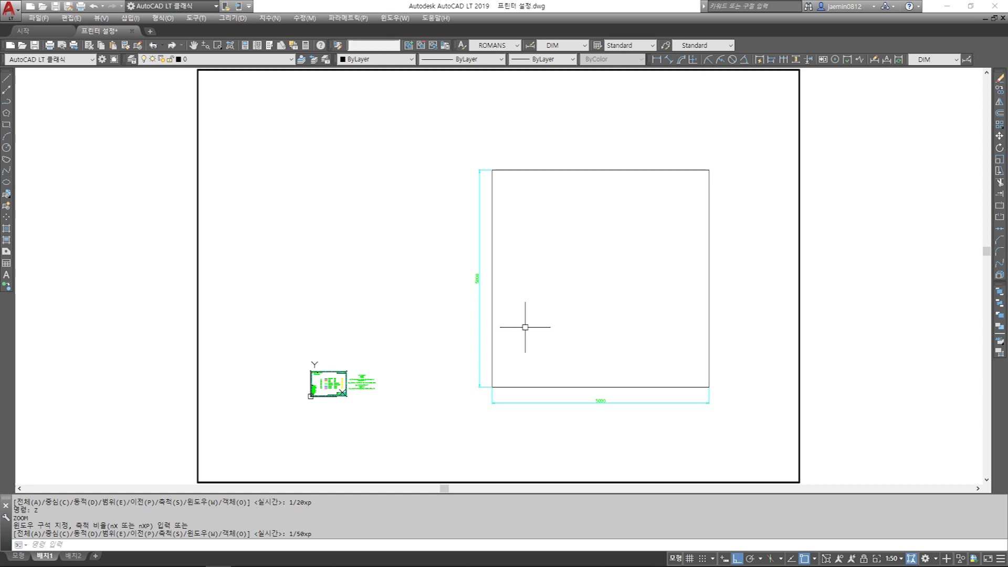
Zoom freely inside the viewport to enlarge the 5000 square, and centre it within the border
scroll(525, 327, "up", 2)
scroll(525, 327, "down", 3)
scroll(525, 327, "up", 4)
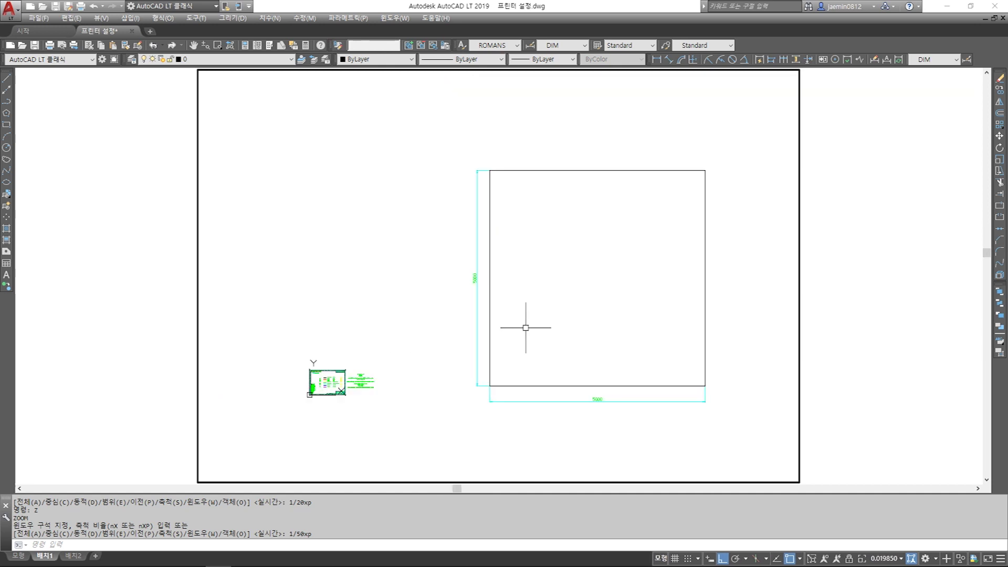
scroll(526, 328, "down", 2)
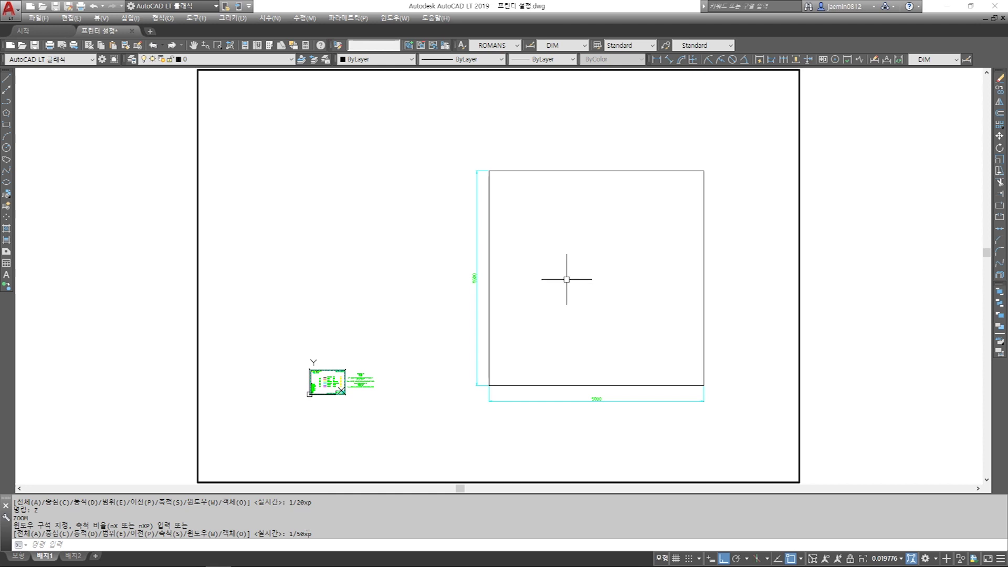
scroll(567, 279, "up", 2)
middle_click_drag(574, 288, 457, 291)
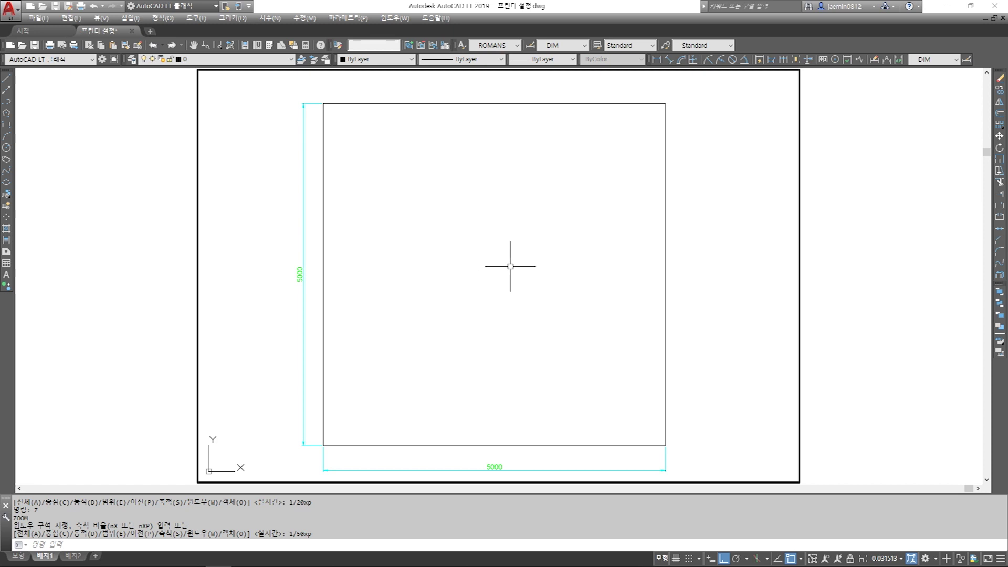
Restore the viewport scale to 1/50xp with Zoom and reposition the 5000 square within the border
type("z")
key("Return")
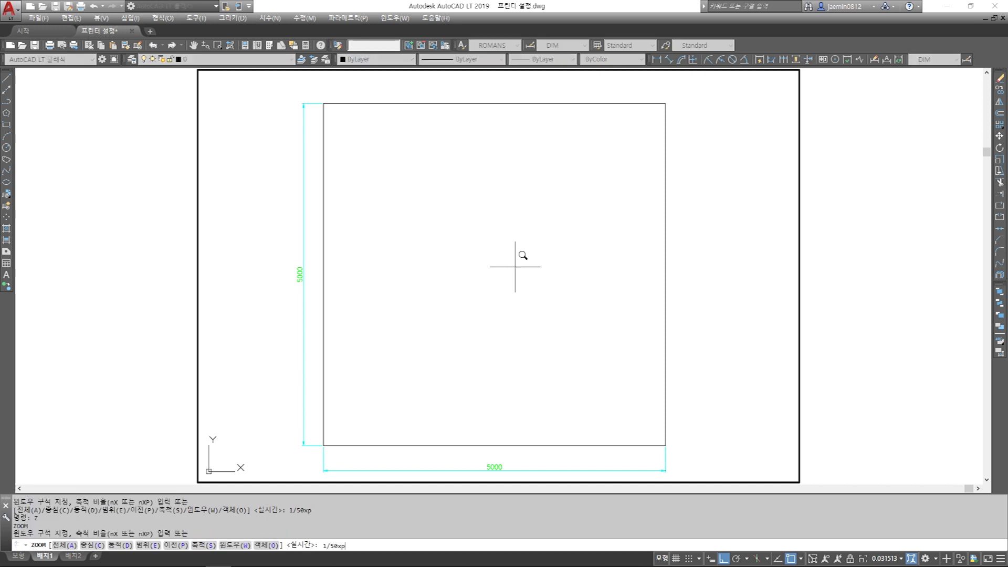
key("Return")
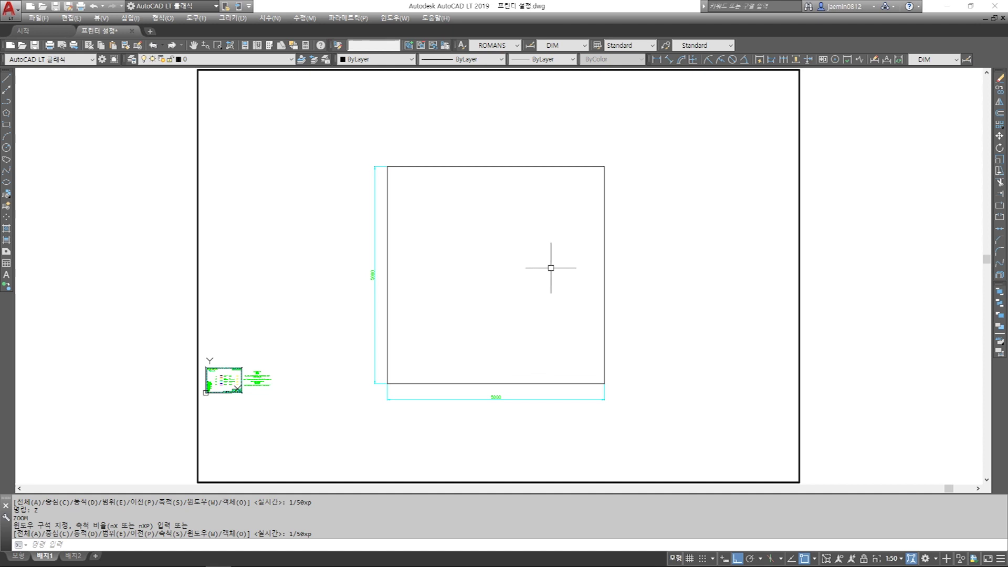
middle_click_drag(613, 272, 464, 273)
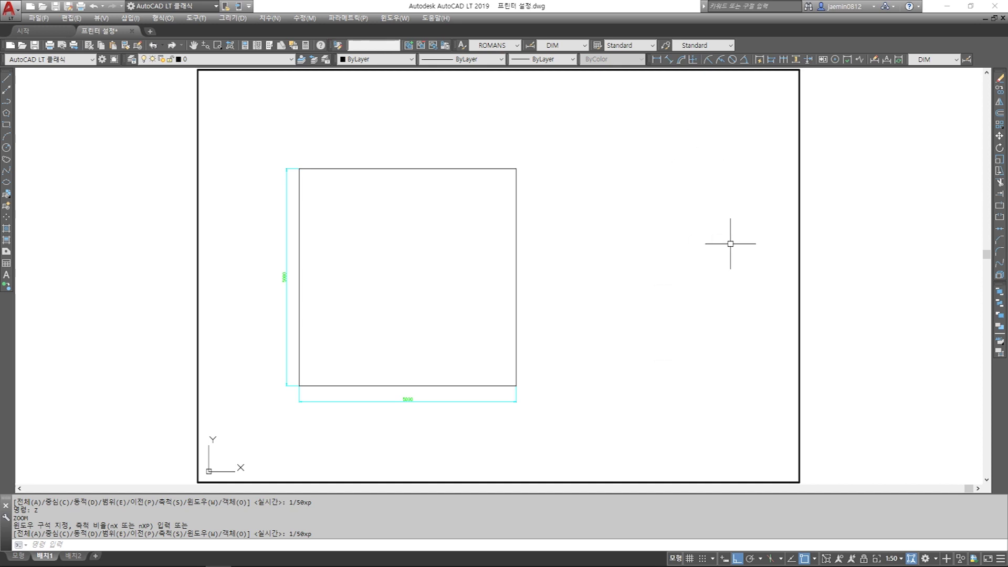
middle_click_drag(588, 294, 513, 279)
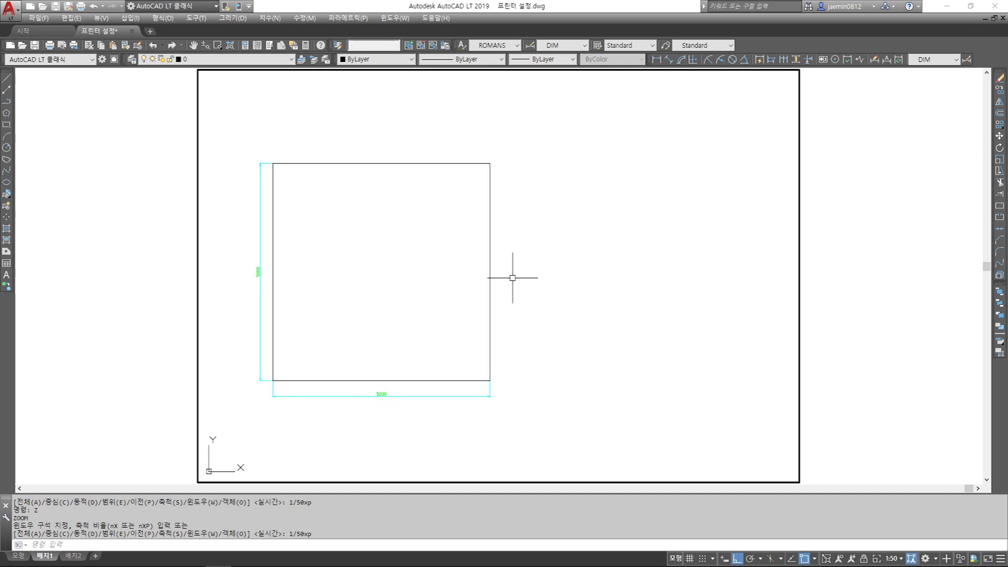
mouse_move(420, 278)
middle_mouse_down()
mouse_move(569, 278)
mouse_move(540, 279)
middle_mouse_up()
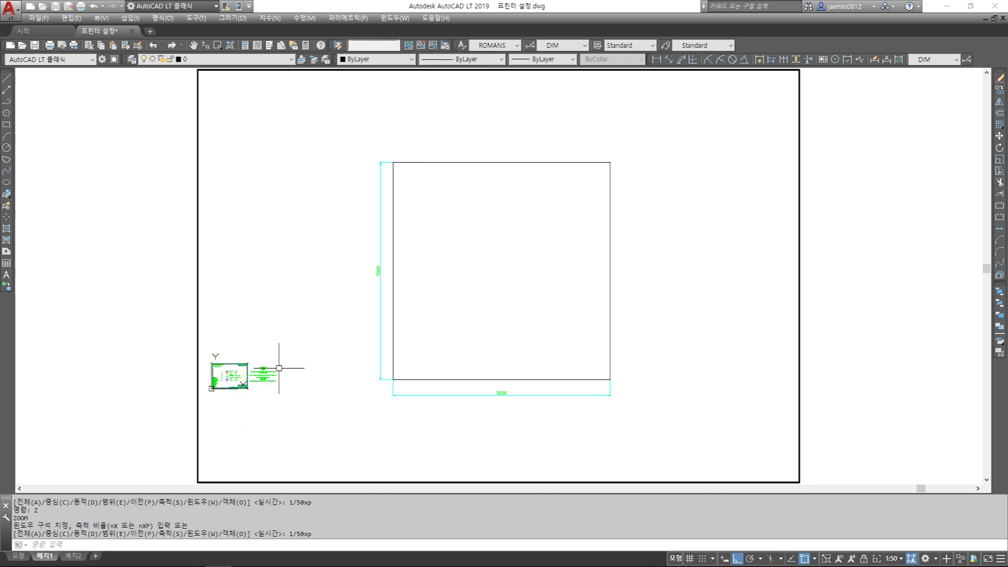
Move the small sheet and its green notes horizontally out of the viewport's visible area
type("m")
key("Return")
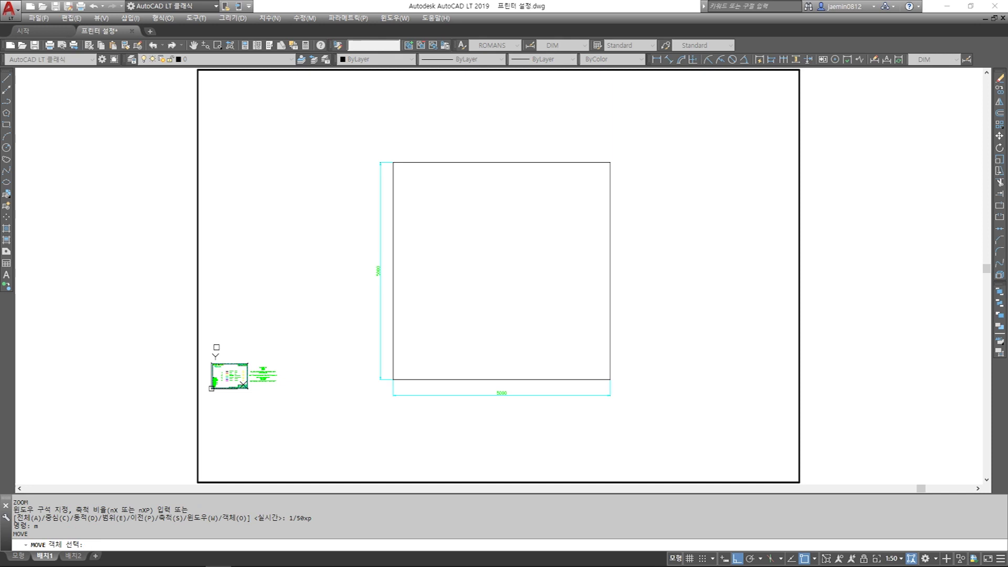
left_click(209, 335)
left_click(297, 417)
key("Return")
left_click(717, 419)
left_click(540, 455)
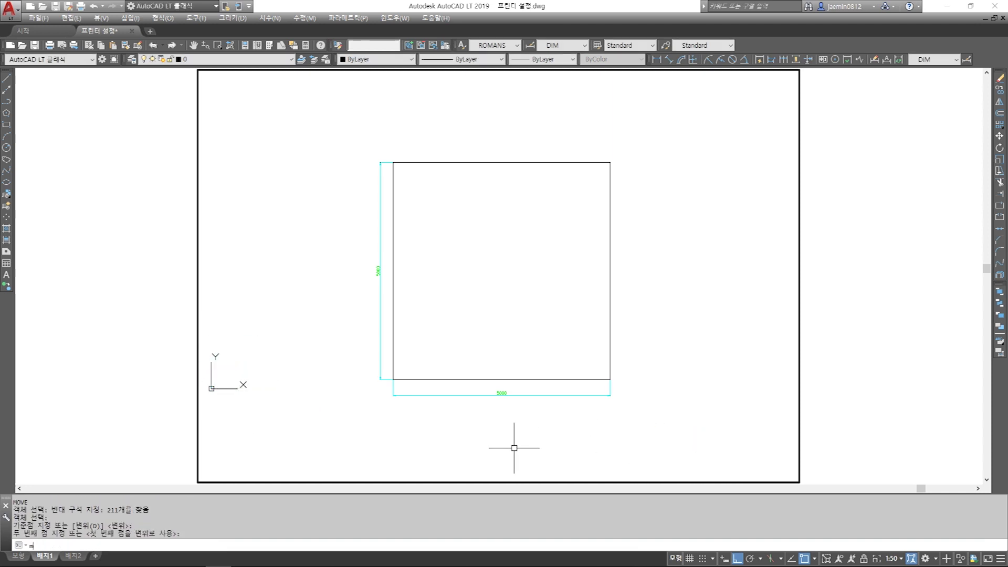
Move the previous selection horizontally back toward the 5000 square
type("m")
key("Return")
type("p")
key("Return")
key("Return")
left_click(348, 430)
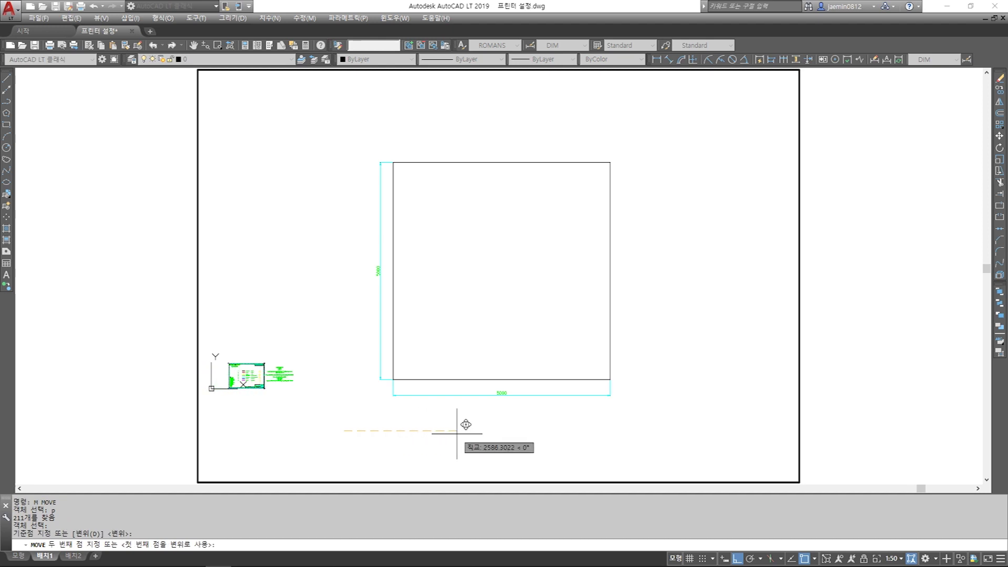
left_click(461, 424)
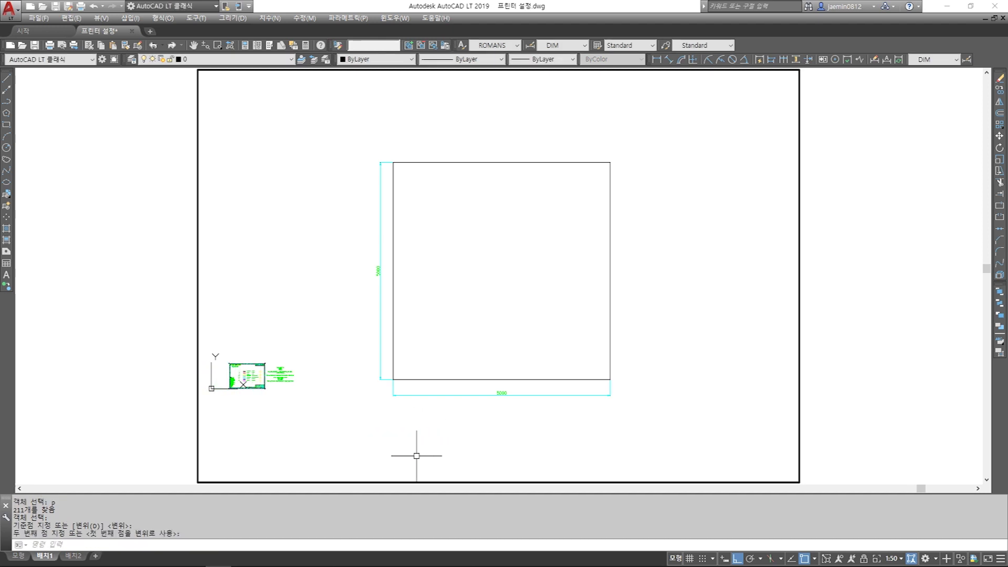
Switch to model space and move the small sheet with its notes horizontally away from the 5000 square, past the origin
key("Escape")
key("Escape")
left_click(18, 556)
middle_click_drag(352, 417, 499, 379)
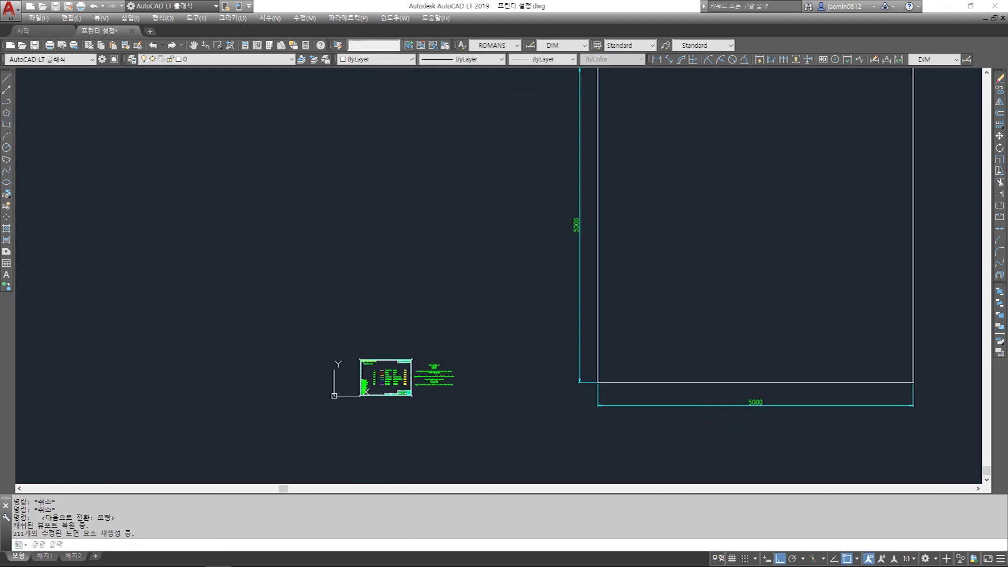
type("m")
key("Return")
left_click(497, 295)
left_click(296, 439)
key("Return")
left_click(476, 242)
left_click(207, 269)
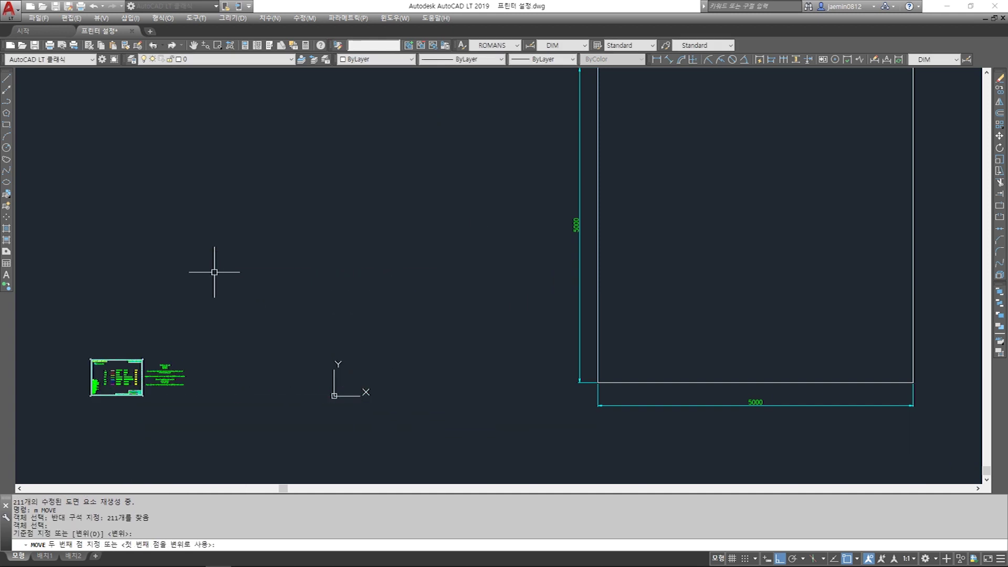
key("Escape")
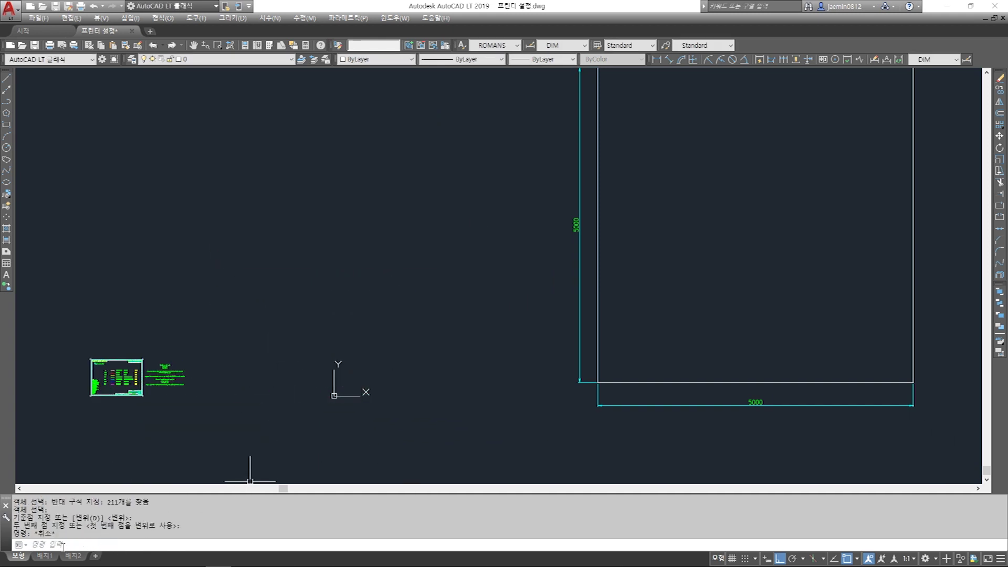
In layout 배치1, shift the 5000 square toward the left side of the border and return to paper space
left_click(45, 555)
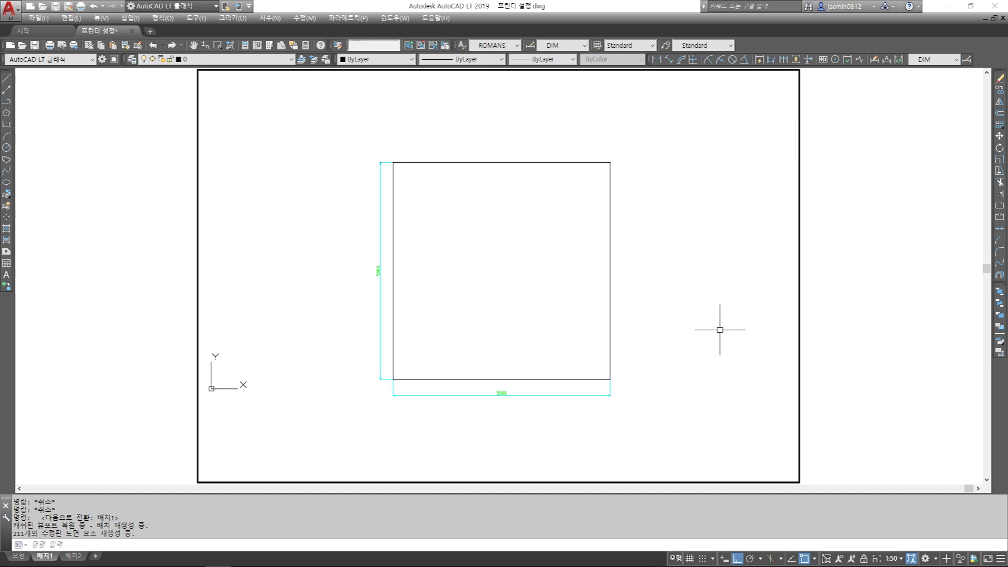
mouse_move(760, 362)
middle_mouse_down()
mouse_move(671, 362)
mouse_move(650, 333)
mouse_move(635, 362)
middle_mouse_up()
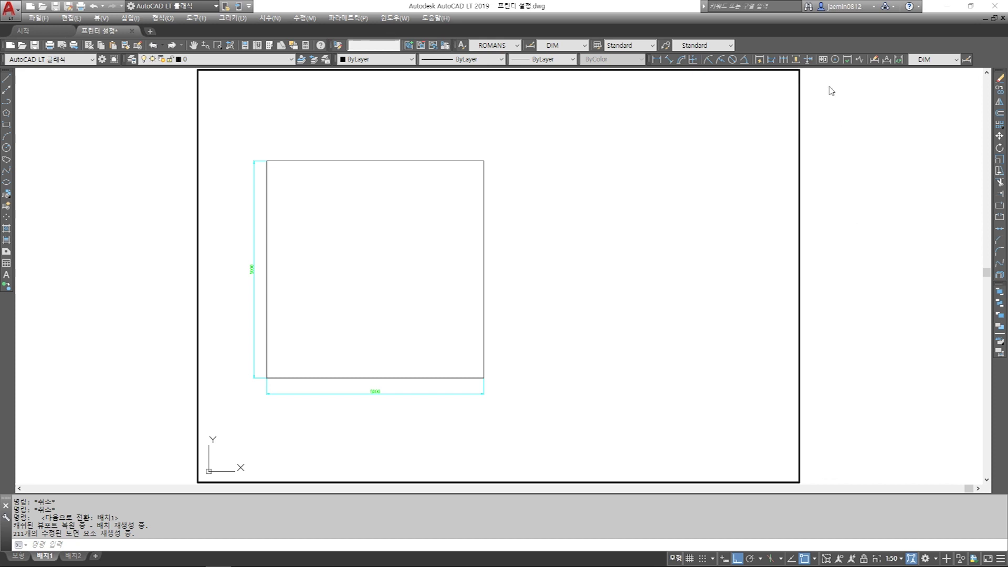
double_click(894, 226)
scroll(896, 275, "down", 1)
scroll(833, 281, "up", 1)
scroll(829, 281, "down", 2)
scroll(677, 282, "up", 2)
scroll(678, 282, "down", 2)
scroll(720, 284, "up", 2)
scroll(723, 285, "down", 2)
middle_click_drag(723, 286, 585, 290)
scroll(565, 288, "up", 1)
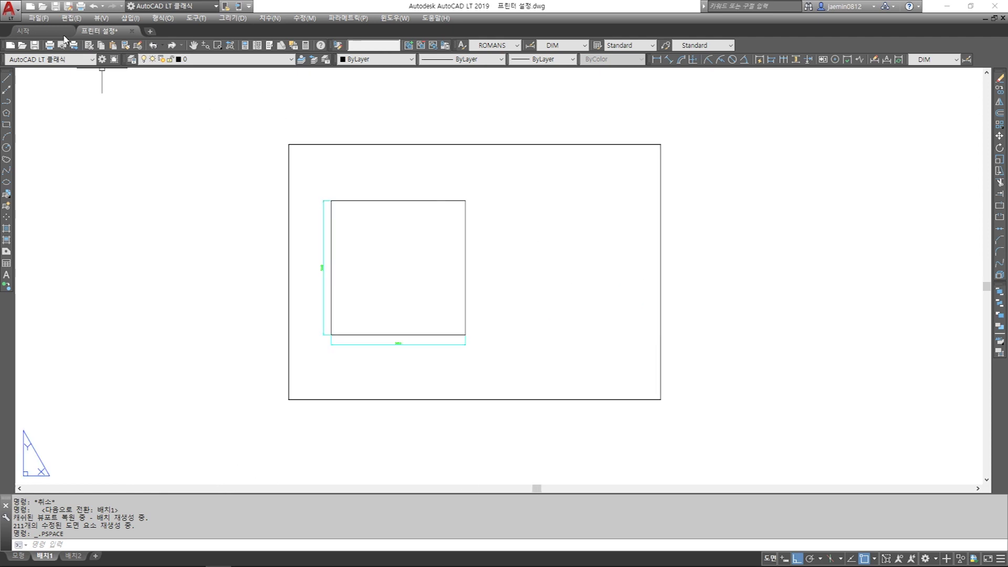
Set the layout's plot area to Extents (범위), centre the plot, preview the A4 sheet, and leave the plot dialog
left_click(80, 6)
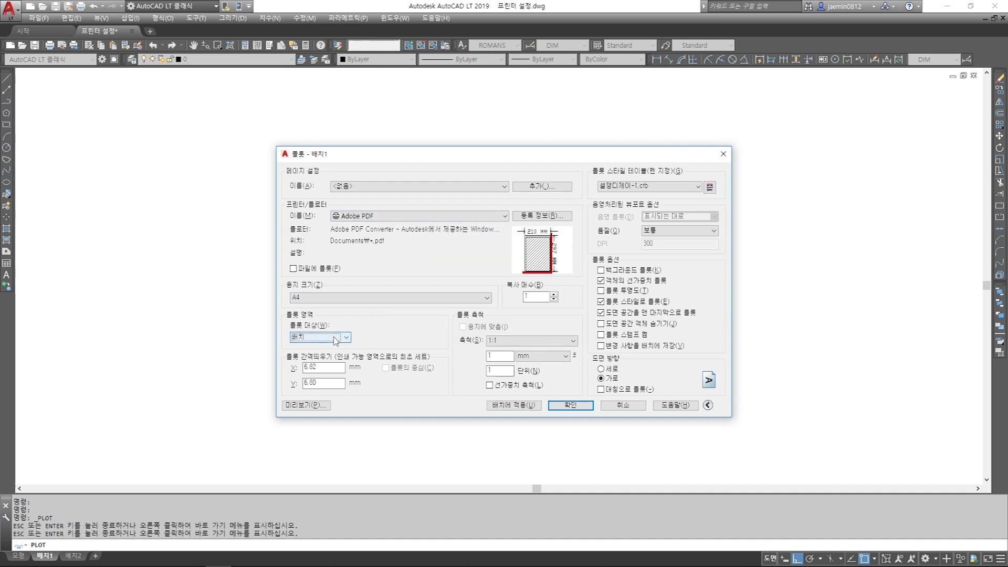
left_click(335, 339)
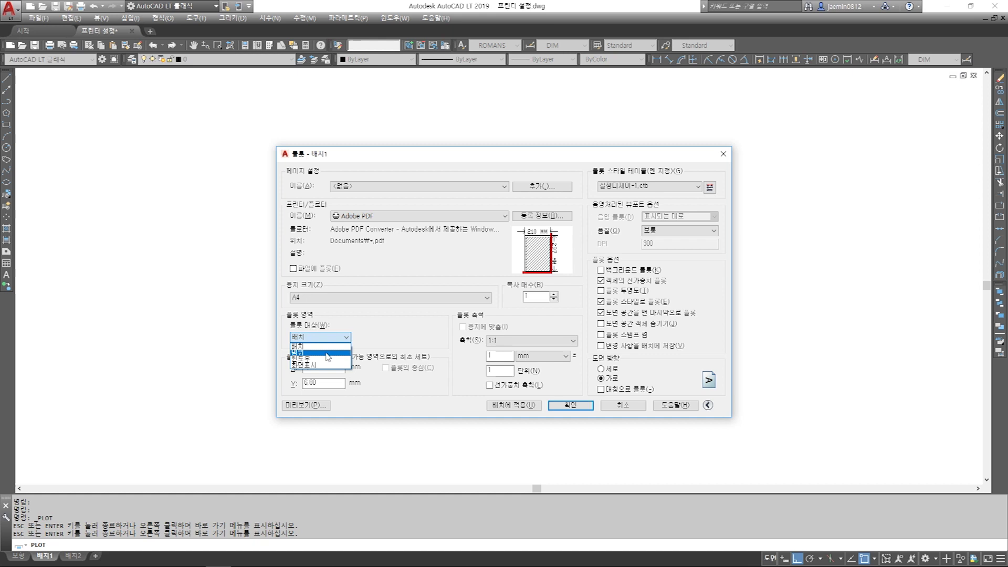
left_click(327, 354)
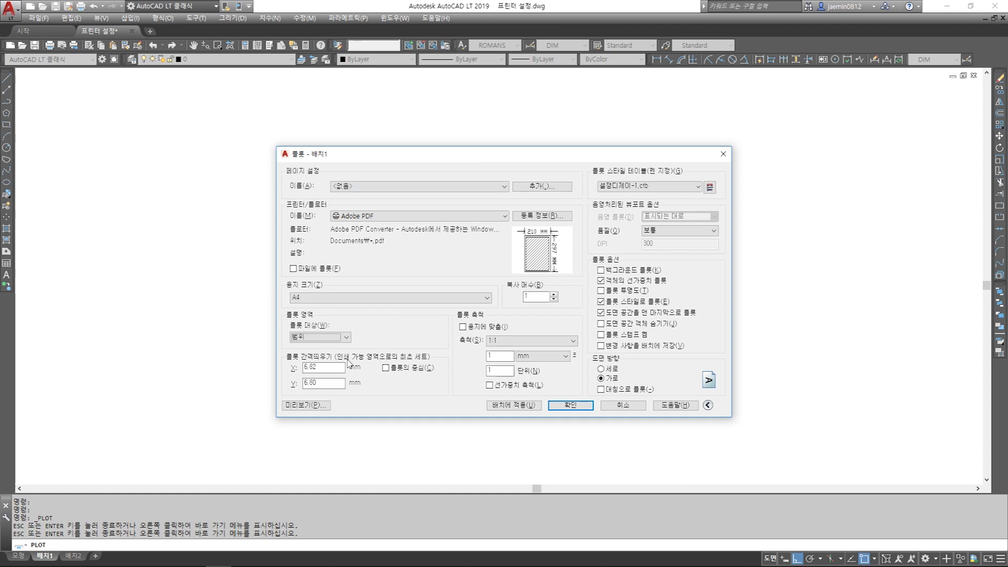
left_click(385, 368)
left_click(307, 405)
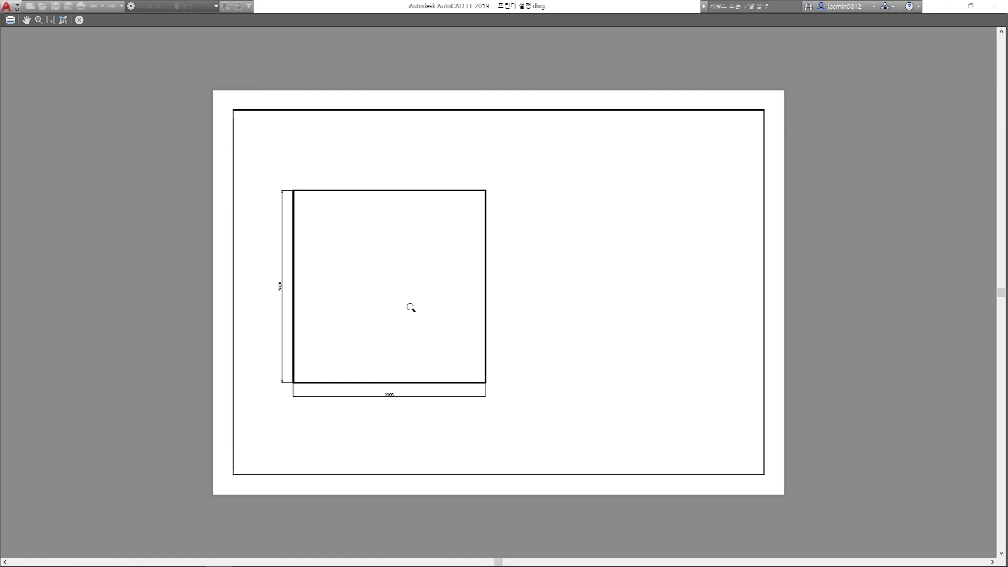
key("Escape")
left_click(576, 406)
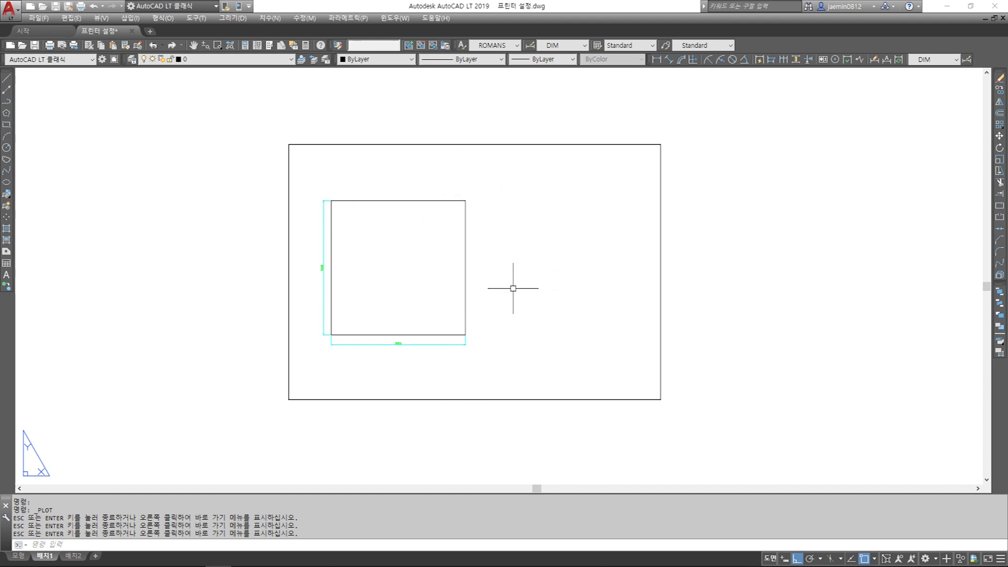
key("Escape")
key("Escape")
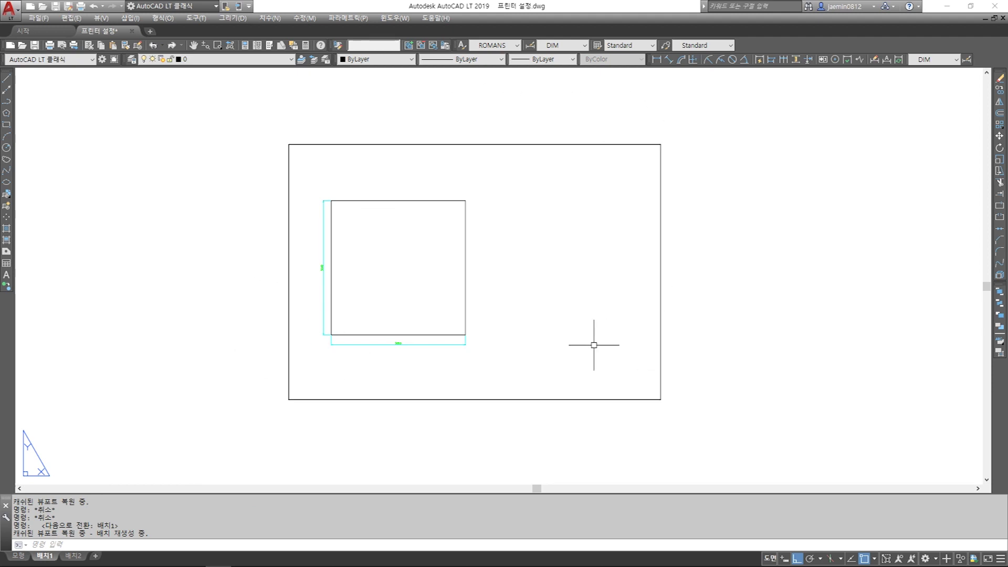
Look over the management options of layout 배치1 and switch to layout 배치2
mouse_move(43, 560)
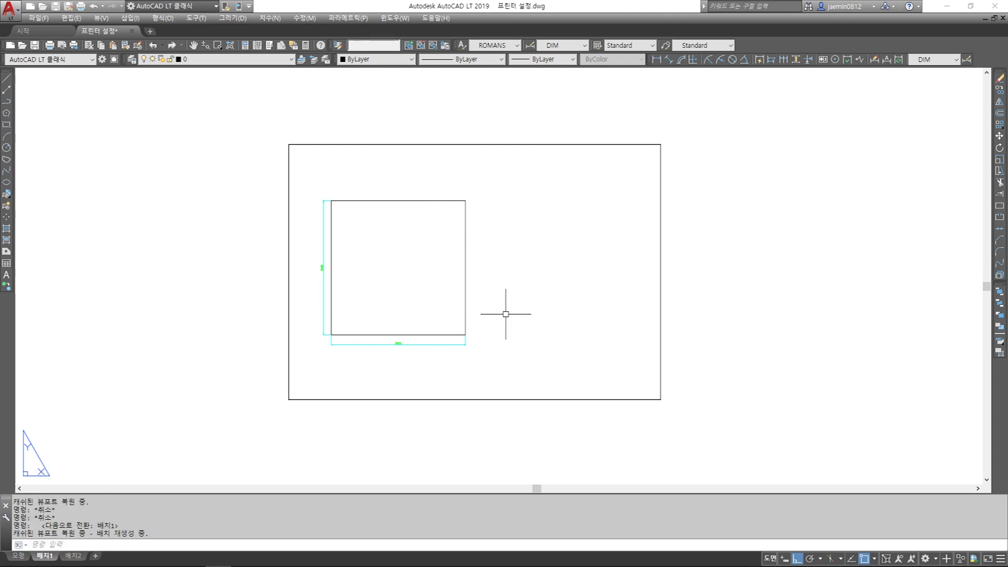
right_click(47, 556)
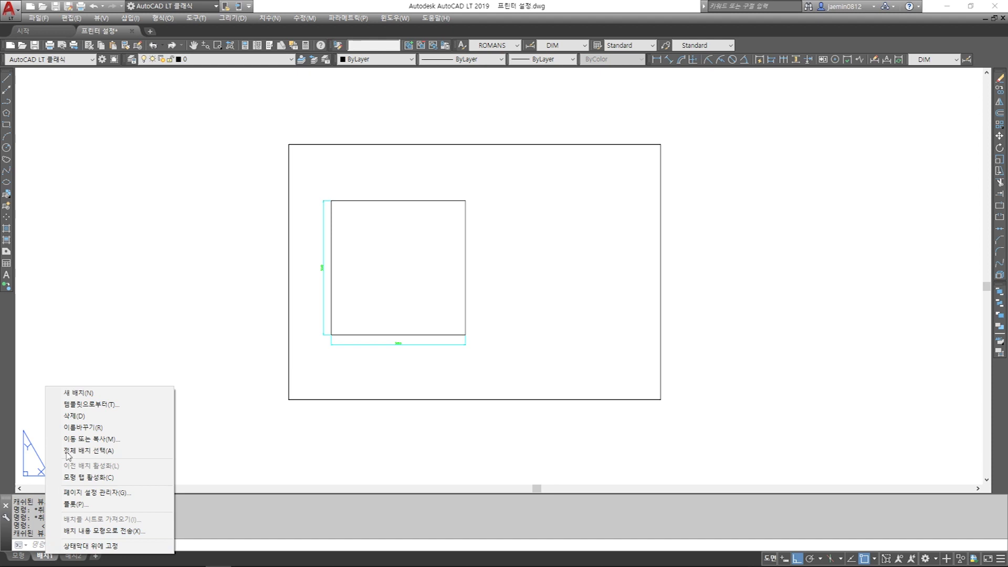
left_click(135, 314)
left_click(123, 399)
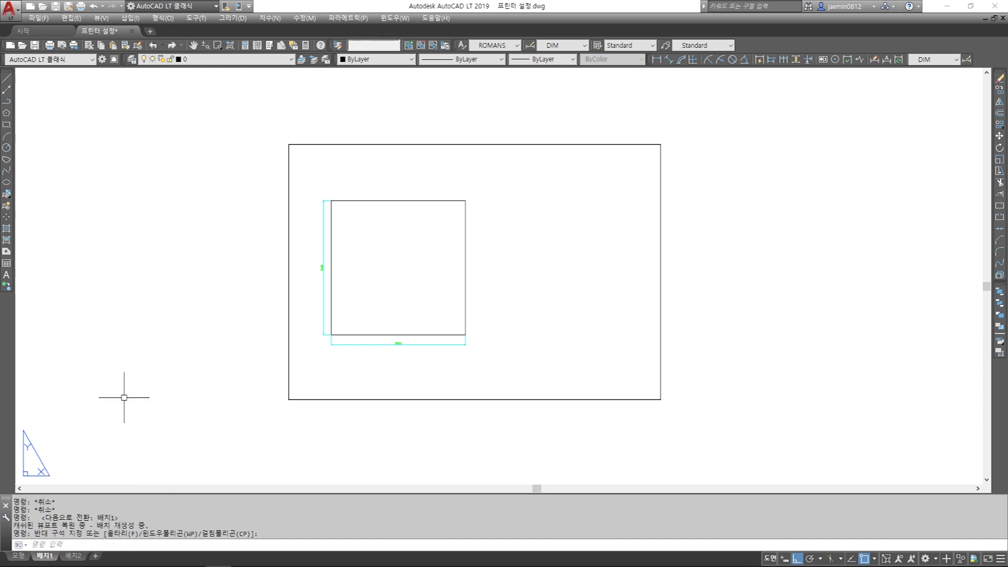
left_click(75, 556)
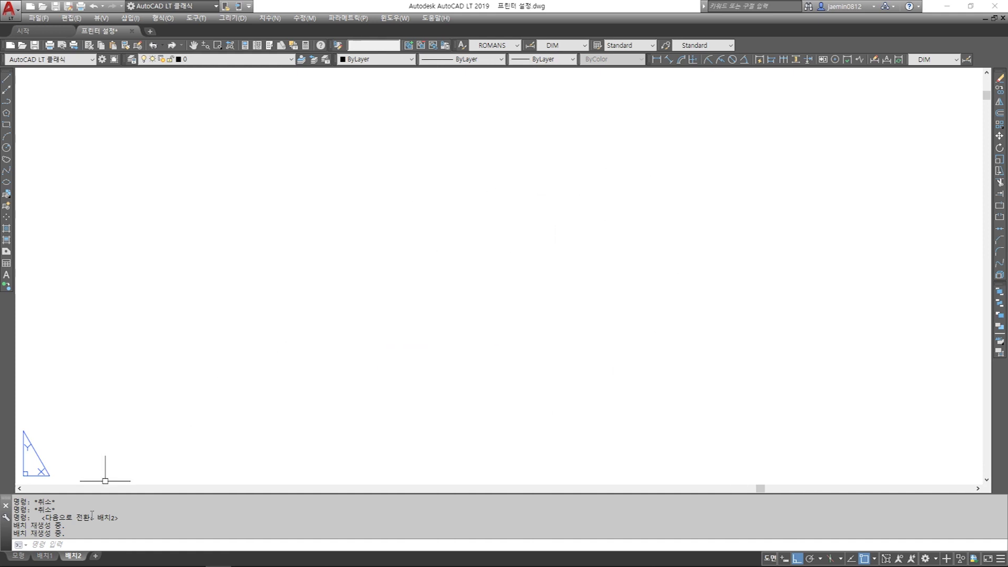
mouse_move(76, 558)
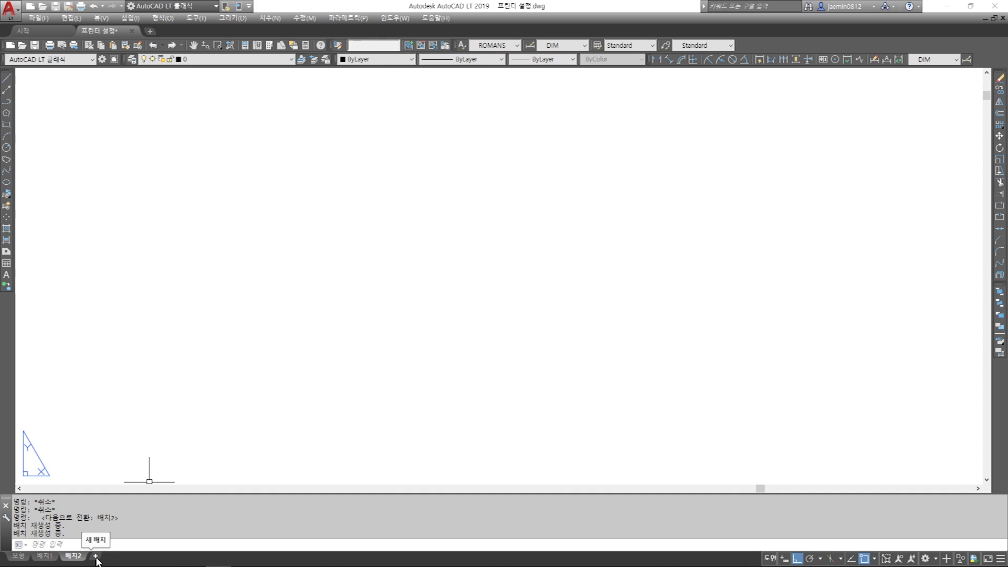
Add two new layouts to the drawing
left_click(96, 557)
mouse_move(104, 557)
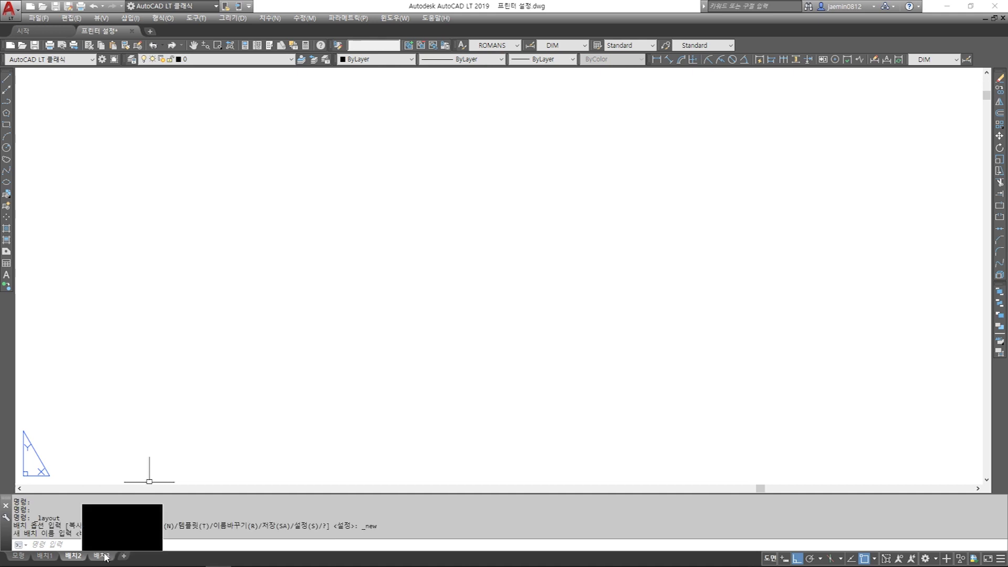
right_click(104, 558)
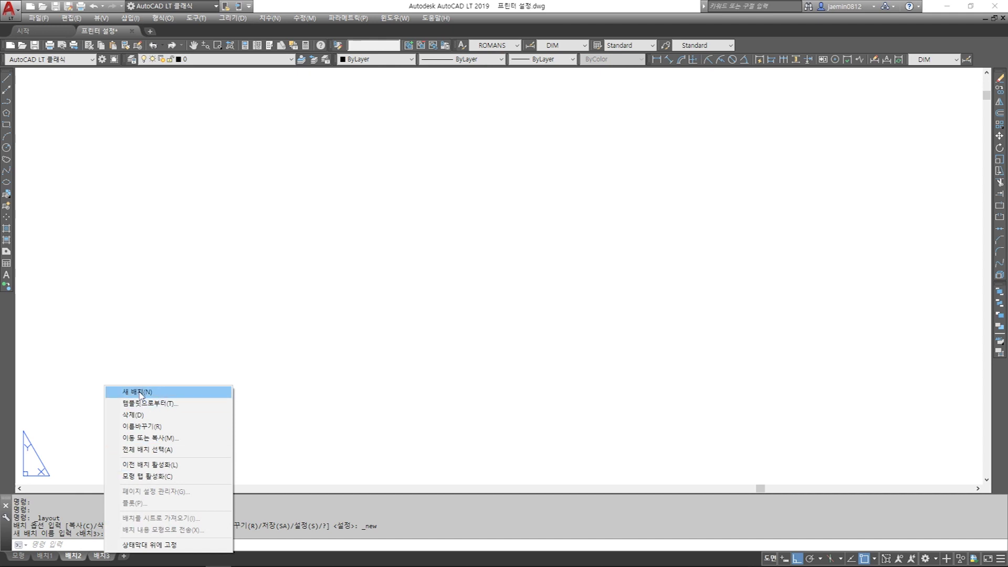
left_click(158, 394)
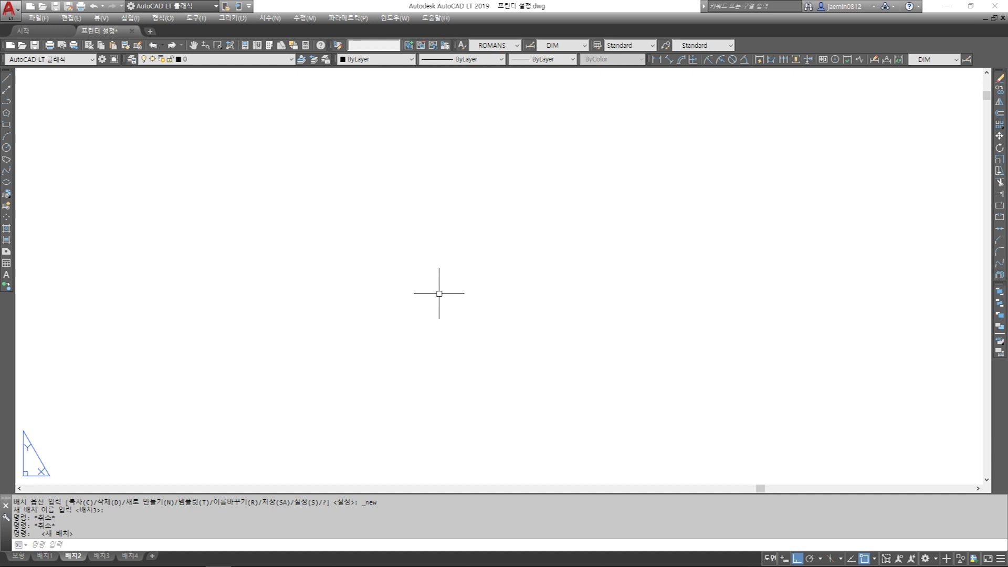
In model space, draw a 420 by 297 rectangle between the small sheet and the 5000 square, near the origin
left_click(19, 556)
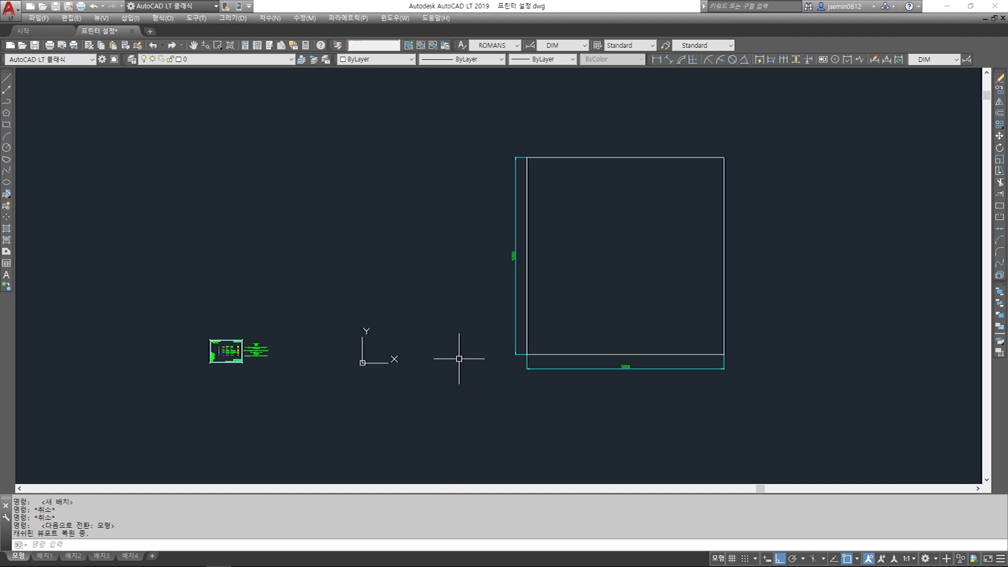
key("ctrl+z")
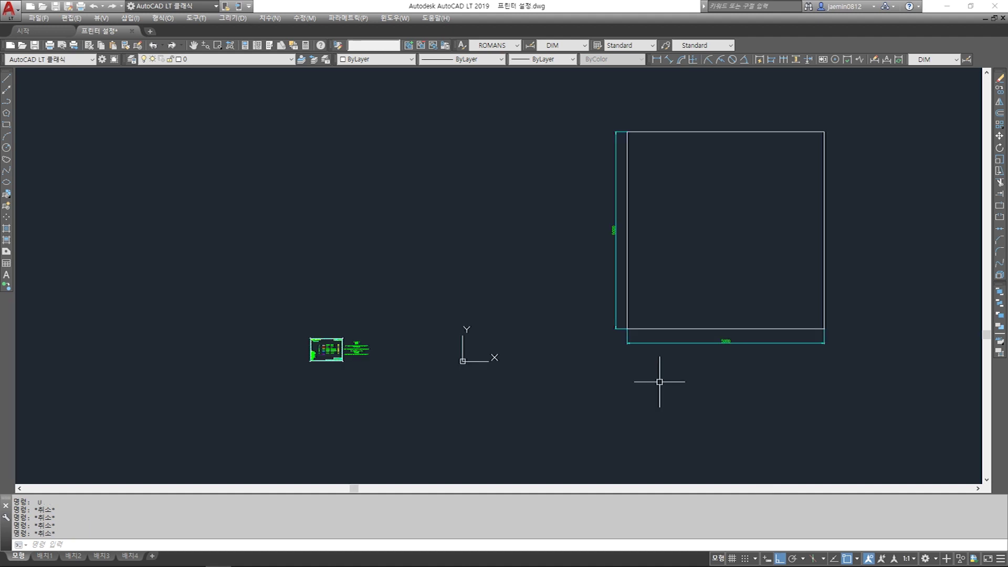
scroll(328, 354, "up", 4)
scroll(328, 354, "up", 2)
scroll(517, 351, "down", 2)
middle_click_drag(518, 351, 473, 360)
type("rec")
key("Return")
left_click(499, 363)
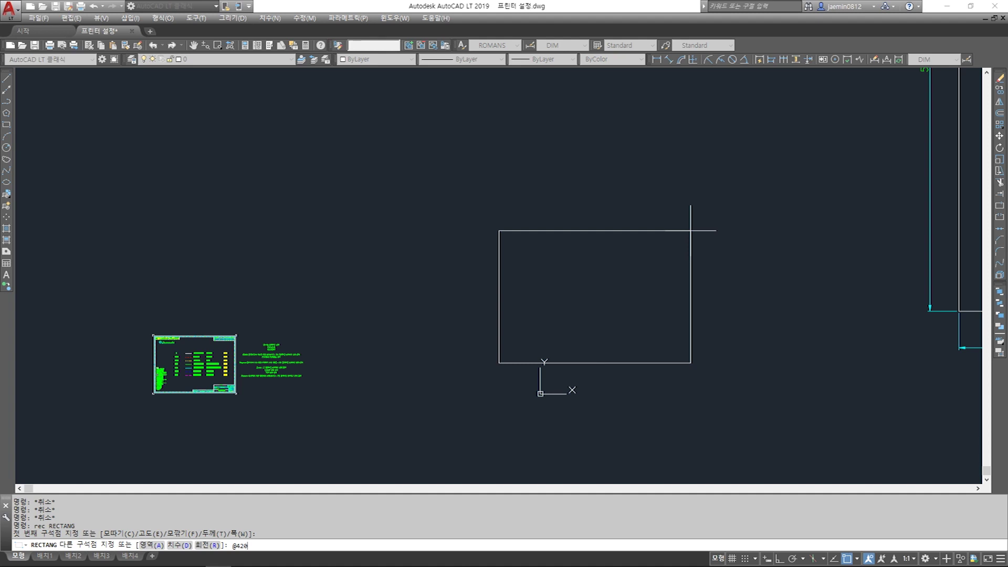
key("Return")
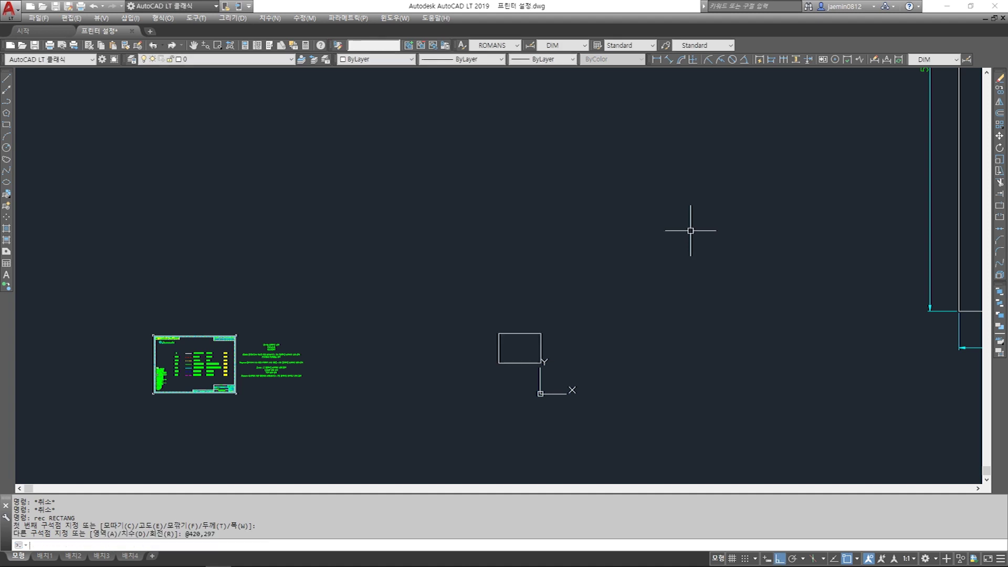
Dimension the height and width of the new rectangle
scroll(509, 360, "up", 4)
key("Escape")
type("aa")
key("Return")
left_click(478, 360)
left_click(477, 285)
left_click(415, 323)
key("Escape")
key("Return")
left_click(585, 360)
left_click(478, 360)
left_click(483, 408)
Erase the two dimensions from the rectangle
type("e")
key("Return")
left_click(462, 404)
left_click(389, 273)
key("Return")
left_click(407, 341)
key("Escape")
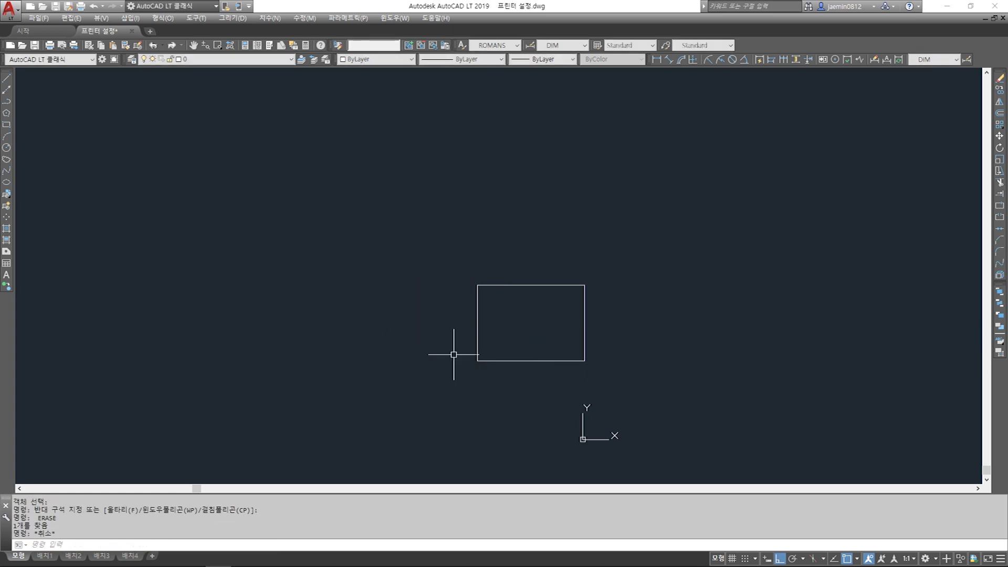
Offset the rectangle inward by 10 to form the sheet's inner border
type("o")
key("Return")
type("10")
key("Return")
left_click(517, 360)
left_click(520, 344)
scroll(519, 368, "up", 5)
key("Escape")
key("Escape")
left_click(474, 331)
scroll(475, 336, "down", 4)
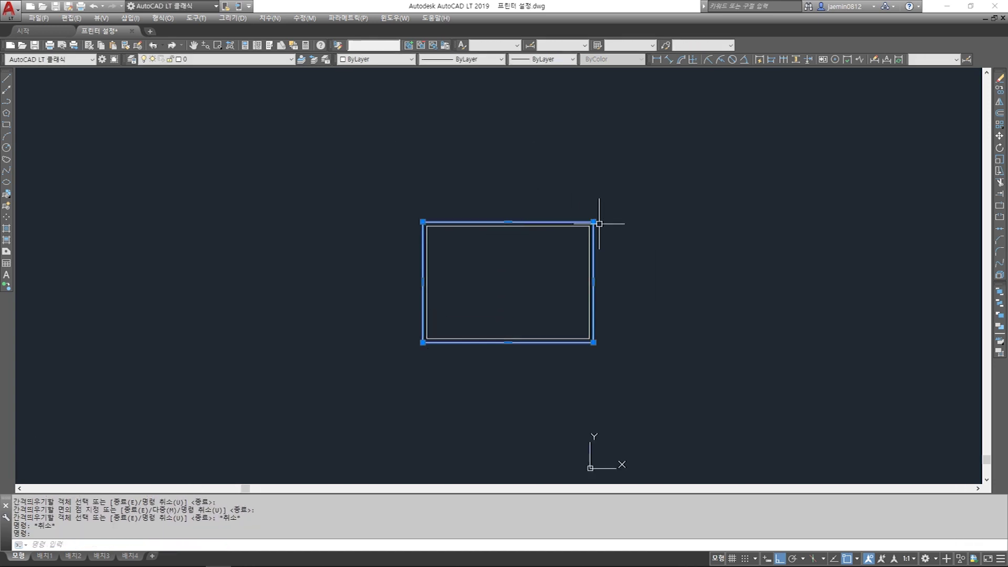
key("Escape")
scroll(462, 252, "up", 4)
scroll(716, 198, "down", 4)
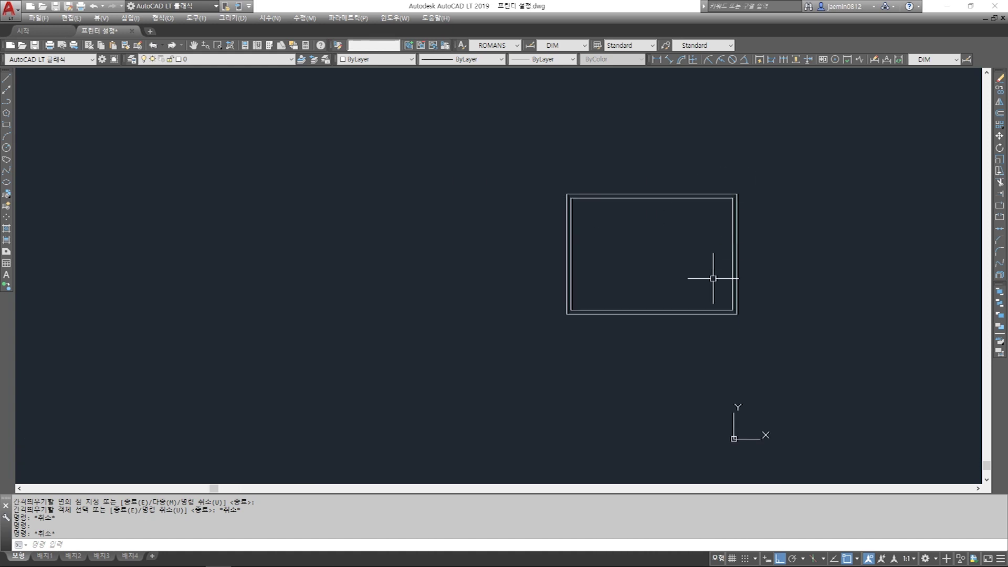
Draw short centre-mark lines between the outer and inner borders at the midpoints of all four sides
middle_click_drag(639, 281, 644, 290)
scroll(640, 279, "up", 4)
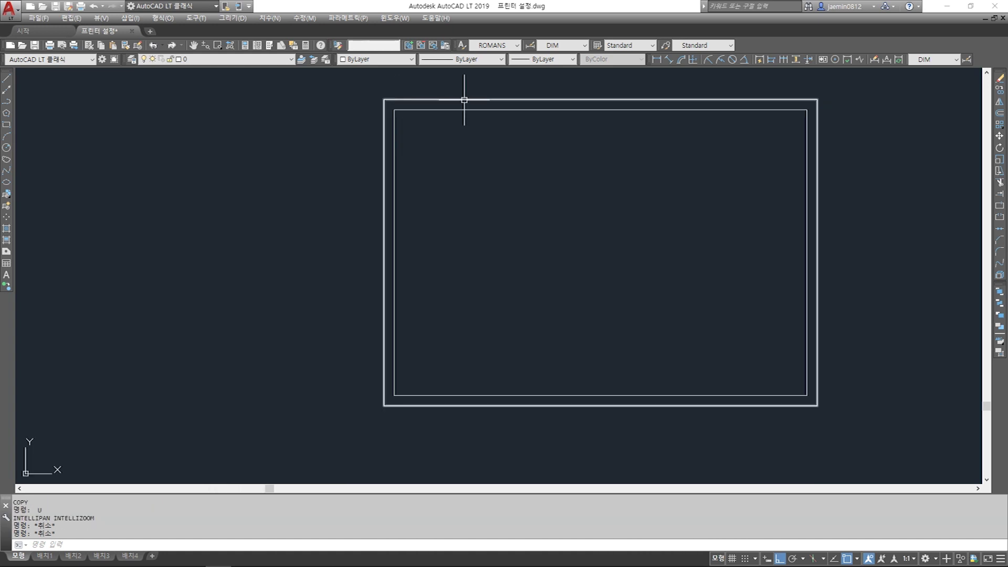
key("Escape")
type("l")
key("Return")
left_click(817, 252)
left_click(807, 252)
key("Escape")
key("Return")
left_click(600, 100)
left_click(601, 109)
key("Escape")
key("Return")
left_click(394, 252)
left_click(384, 253)
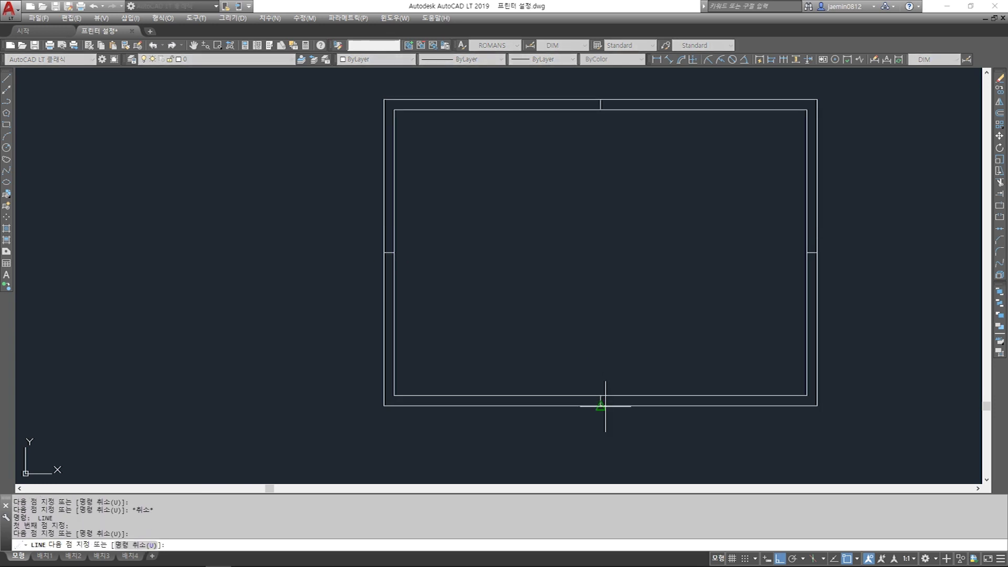
key("Escape")
key("Escape")
key("Escape")
scroll(596, 330, "down", 2)
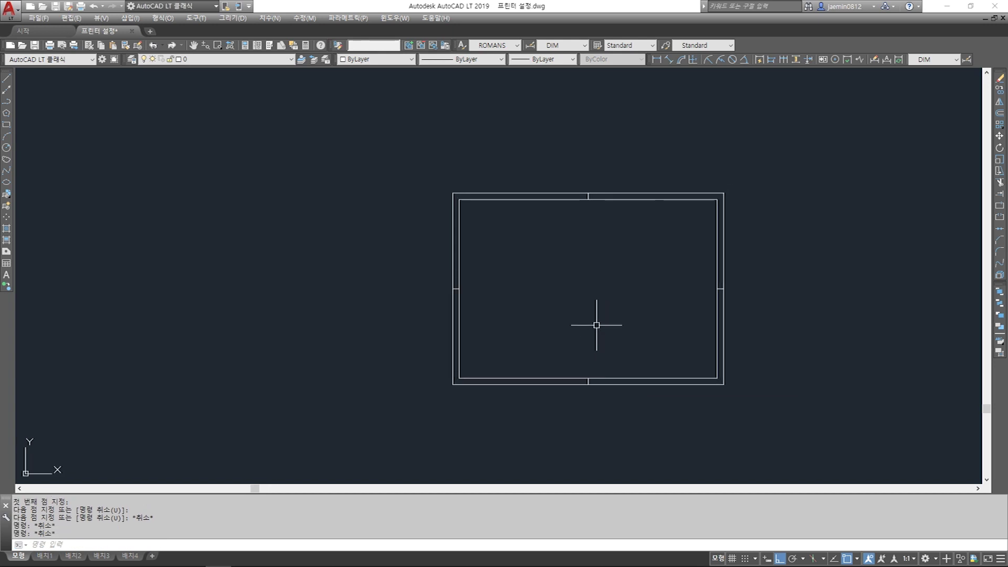
Scale the bordered sheet frame by a factor of 10 from its lower-left corner
key("Escape")
key("Escape")
scroll(556, 274, "down", 5)
scroll(604, 300, "down", 2)
scroll(551, 315, "up", 4)
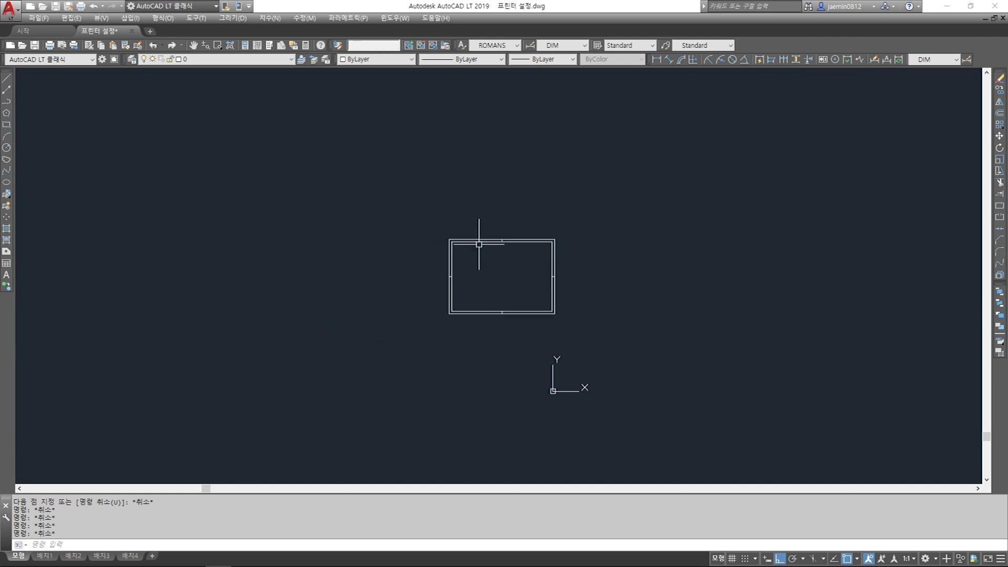
scroll(497, 300, "down", 5)
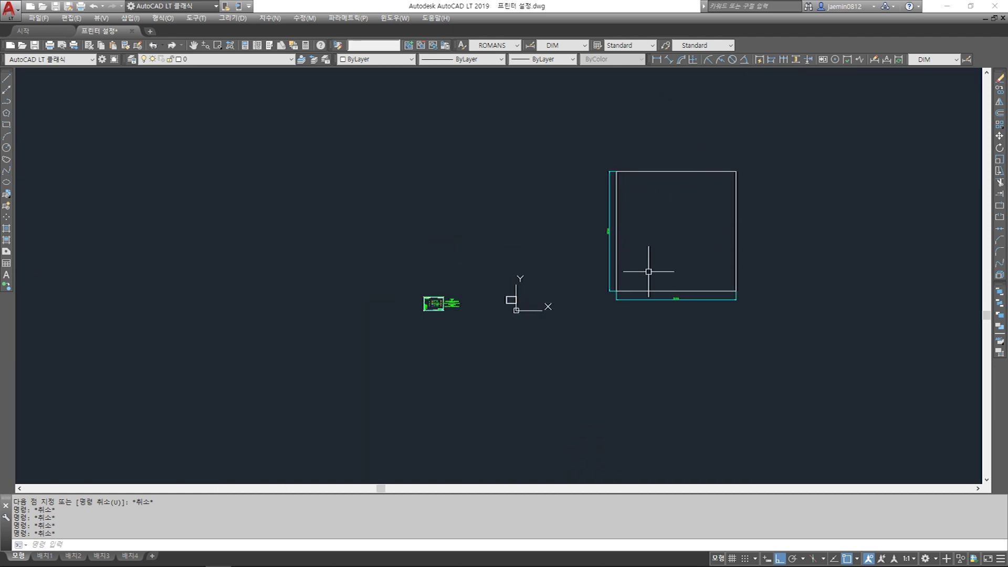
type("5")
key("space")
scroll(555, 284, "up", 4)
left_click(496, 298)
left_click(404, 350)
key("Return")
left_click(429, 341)
type("10")
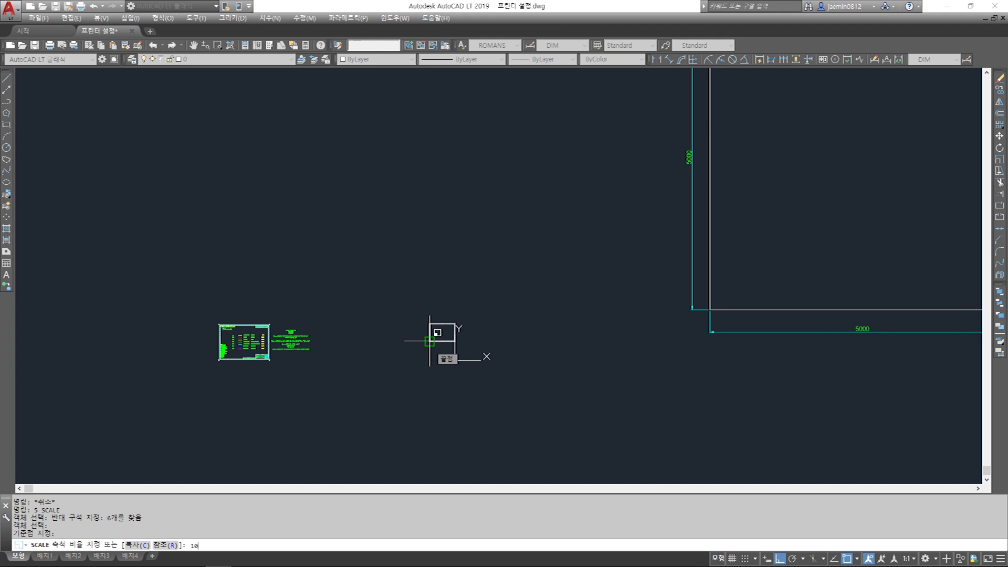
key("Return")
scroll(429, 340, "down", 2)
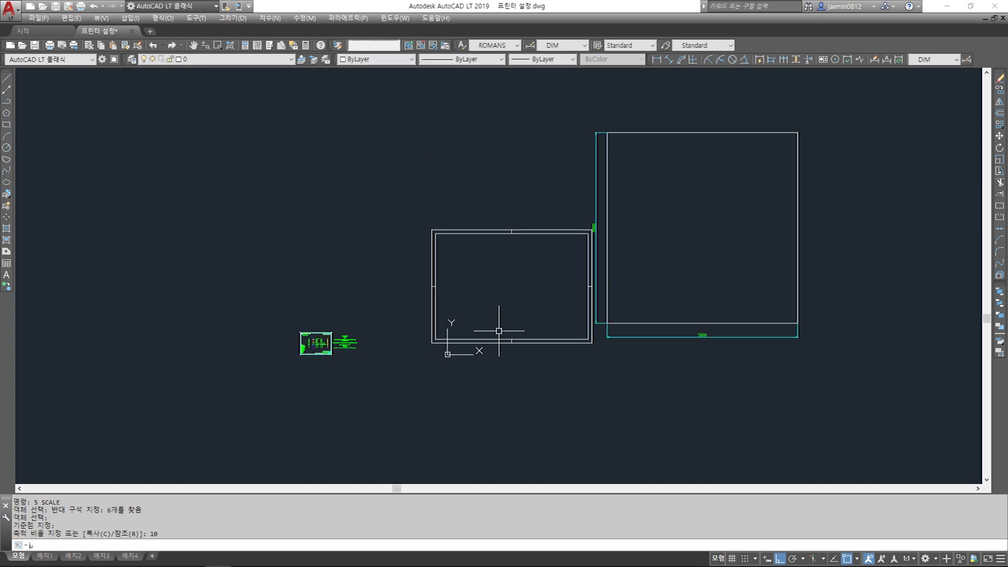
Undo the frame's scaling by 10
key("ctrl+z")
key("ctrl+z")
key("Escape")
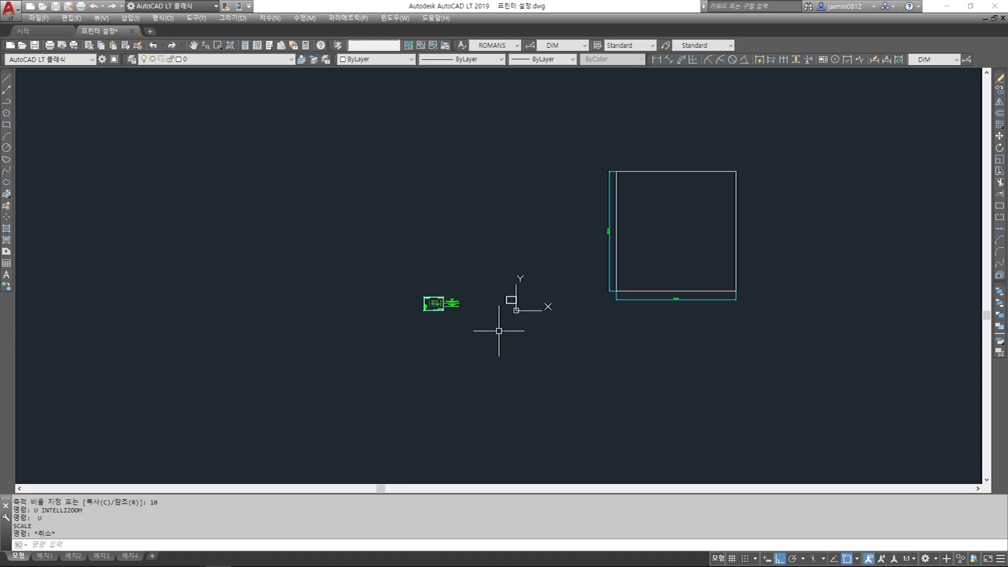
Scale the whole sheet frame by a factor of 20 from its lower-left corner
key("Return")
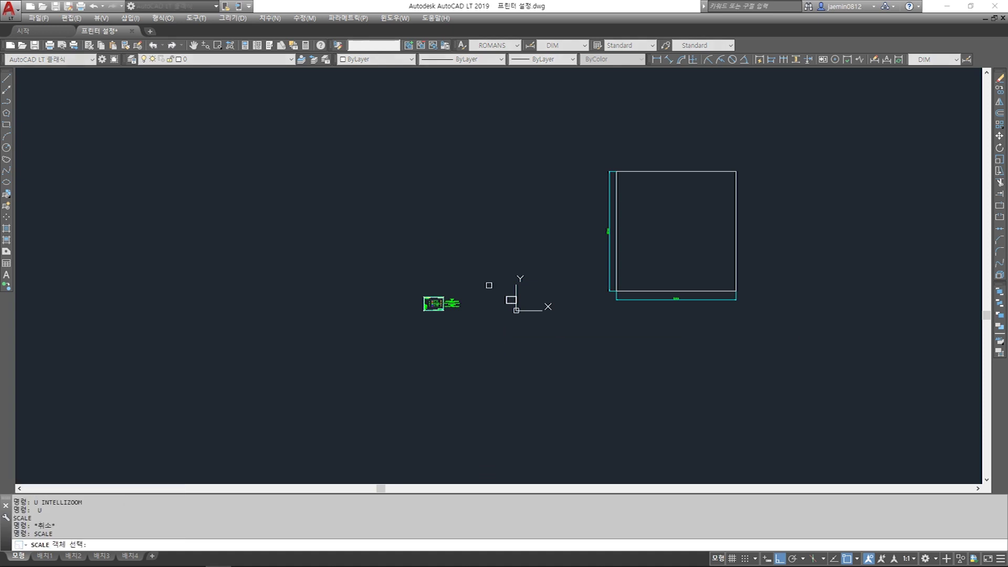
left_click(491, 269)
left_click(546, 320)
left_click(504, 271)
left_click(528, 293)
scroll(528, 292, "up", 8)
key("Return")
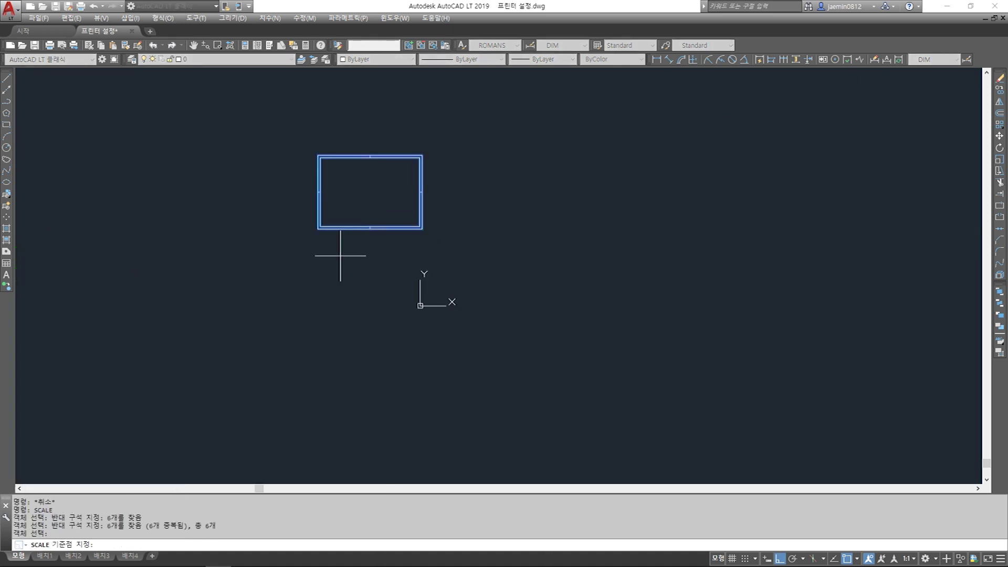
left_click(317, 229)
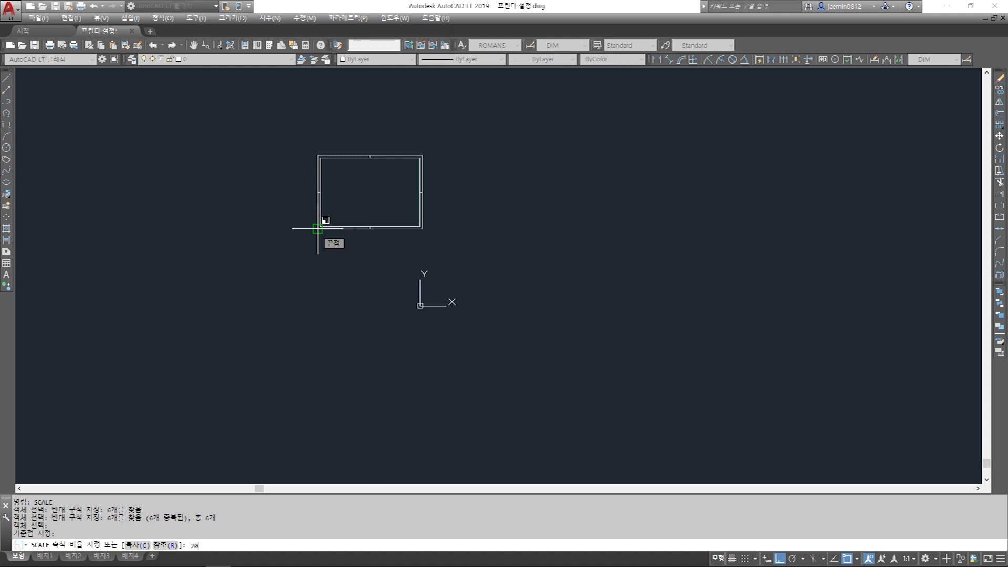
key("Return")
scroll(383, 331, "down", 10)
Move the enlarged frame and its centre marks horizontally so it surrounds the 5000 square
key("Escape")
type("m")
key("Return")
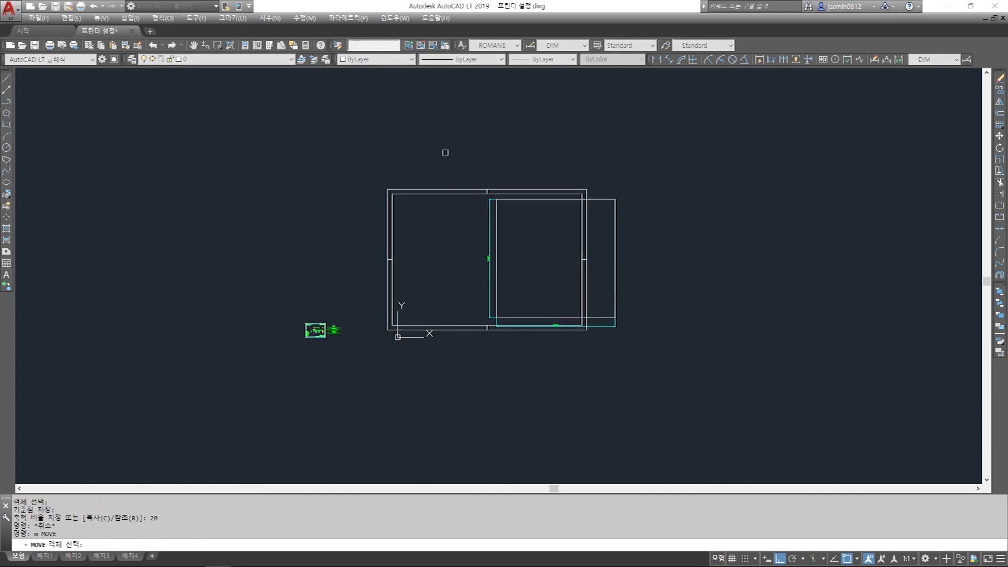
left_click(445, 152)
left_click(389, 349)
left_click(485, 171)
left_click(479, 205)
left_click(570, 254)
left_click(620, 302)
scroll(499, 349, "up", 4)
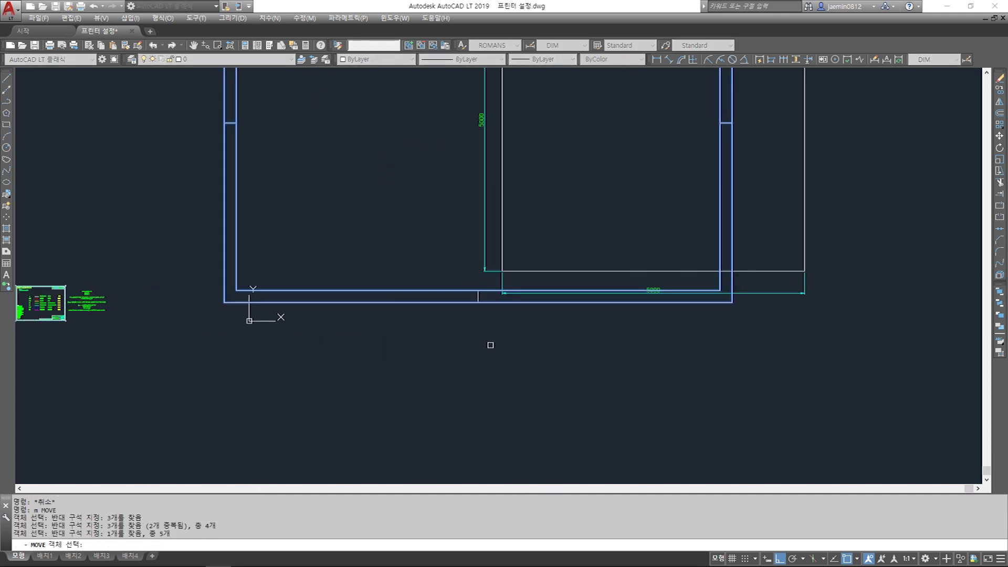
left_click(460, 321)
scroll(466, 326, "down", 4)
key("Return")
left_click(570, 351)
left_click(638, 355)
key("Escape")
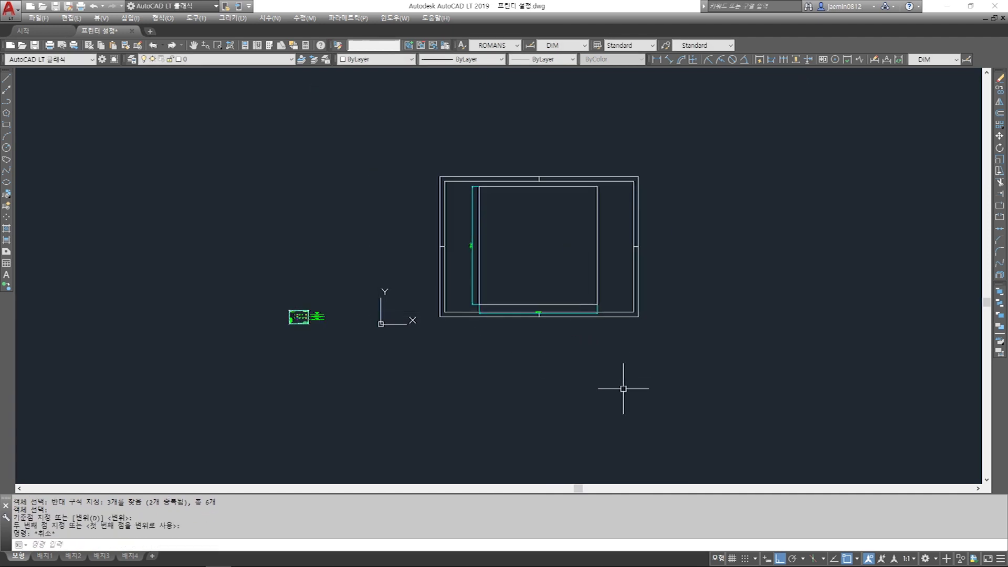
Undo the frame's move and its scaling by 20
type("u")
key("space")
key("space")
key("space")
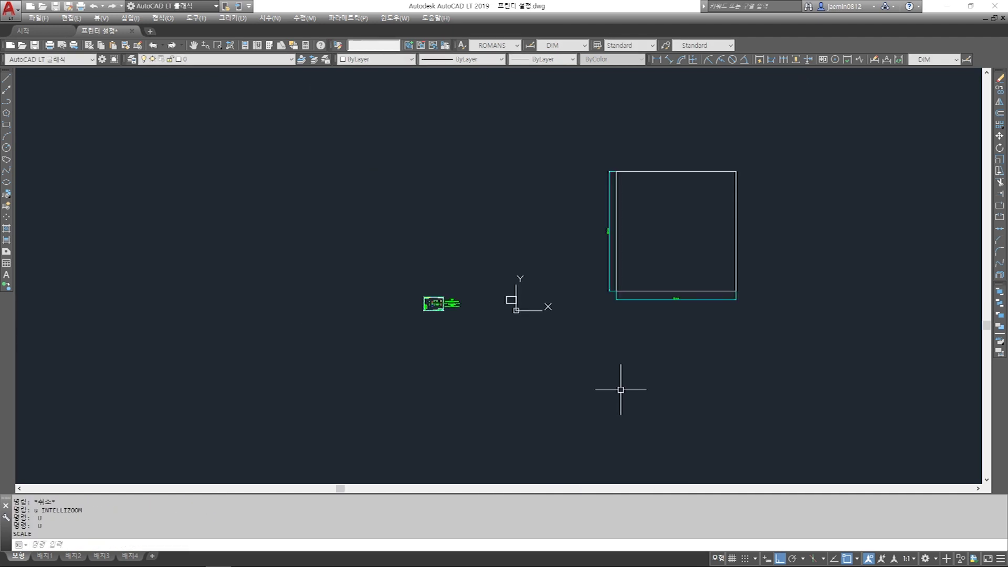
scroll(533, 288, "up", 6)
key("Escape")
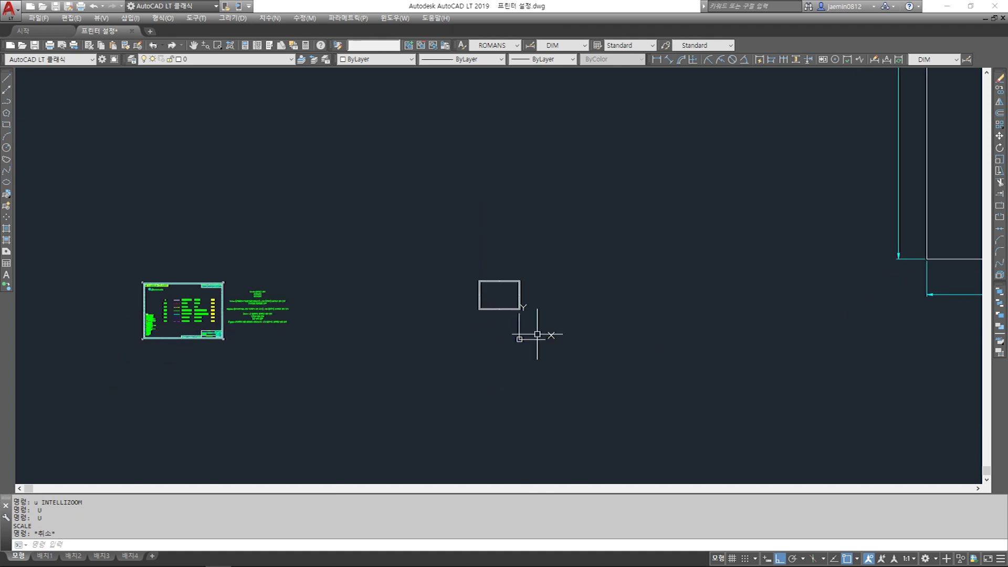
Scale the sheet frame with its centre marks by a factor of 25 from its lower-left corner
type("sc")
key("Return")
left_click(451, 232)
left_click(556, 322)
left_click(439, 234)
left_click(518, 299)
key("Return")
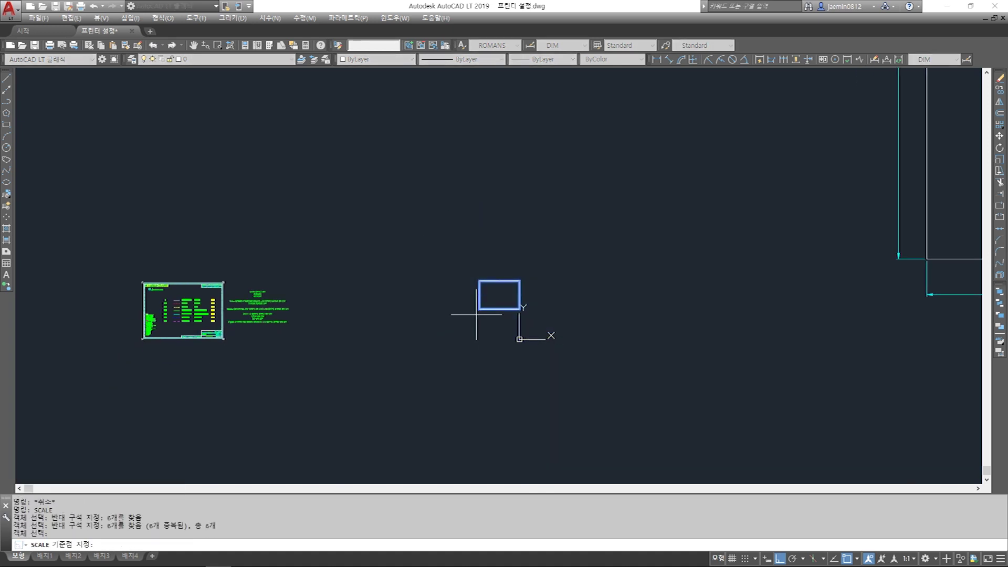
type("25")
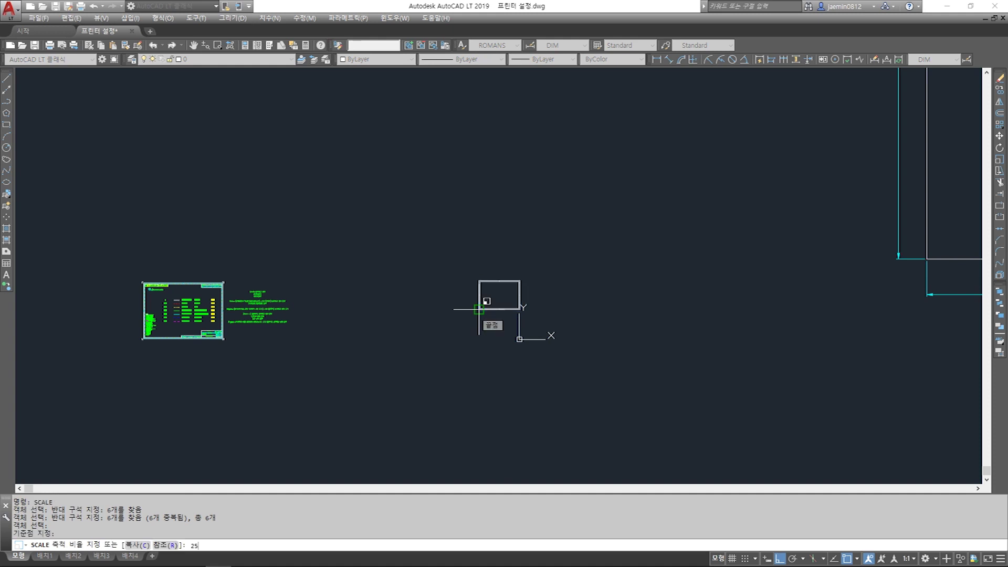
key("Return")
scroll(478, 315, "down", 4)
key("Escape")
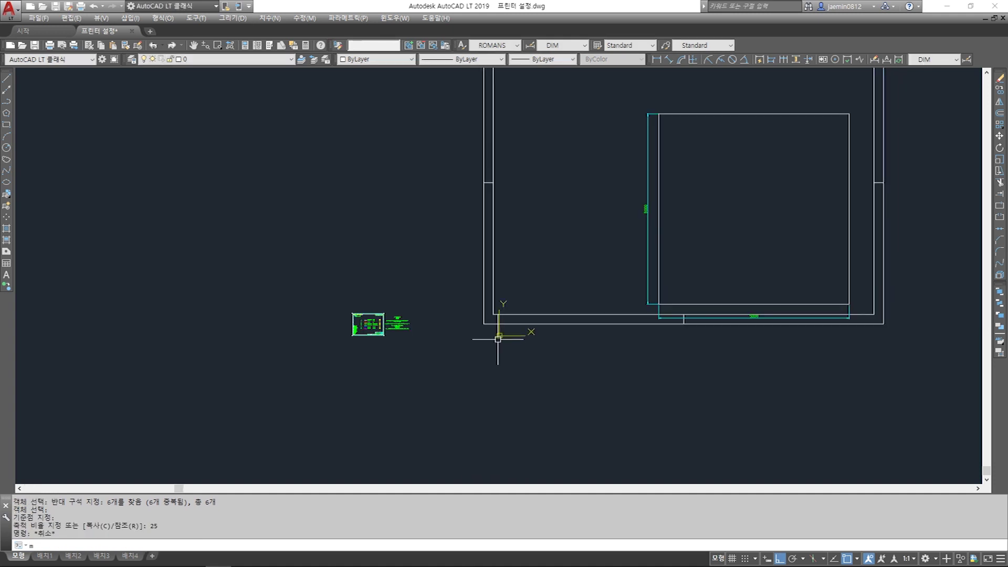
type("m")
key("Return")
scroll(493, 333, "down", 2)
key("Escape")
key("Escape")
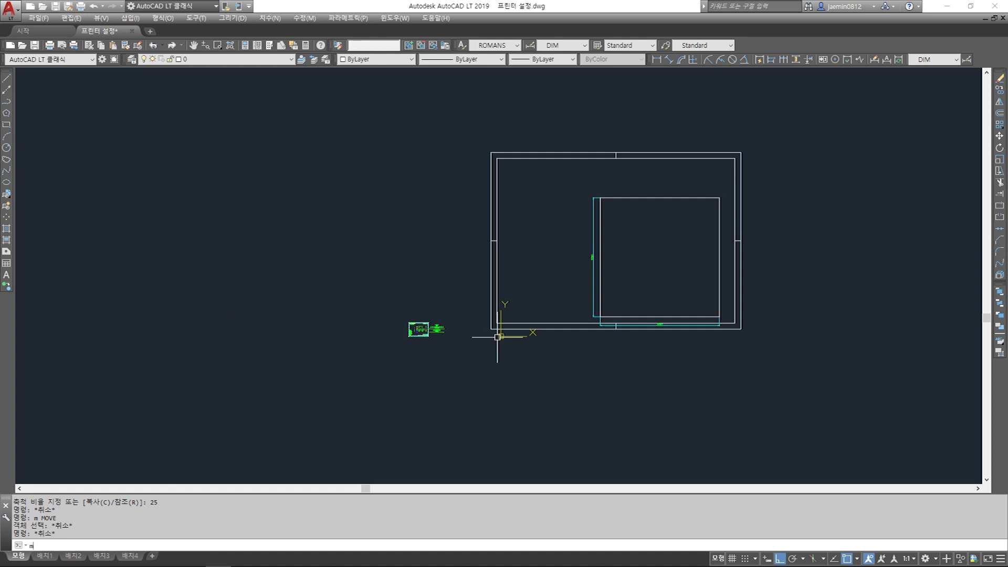
Move the previously selected frame freely, with ortho off, so it encloses the dimensioned 5000 square
type("M")
key("Return")
type("p")
key("Return")
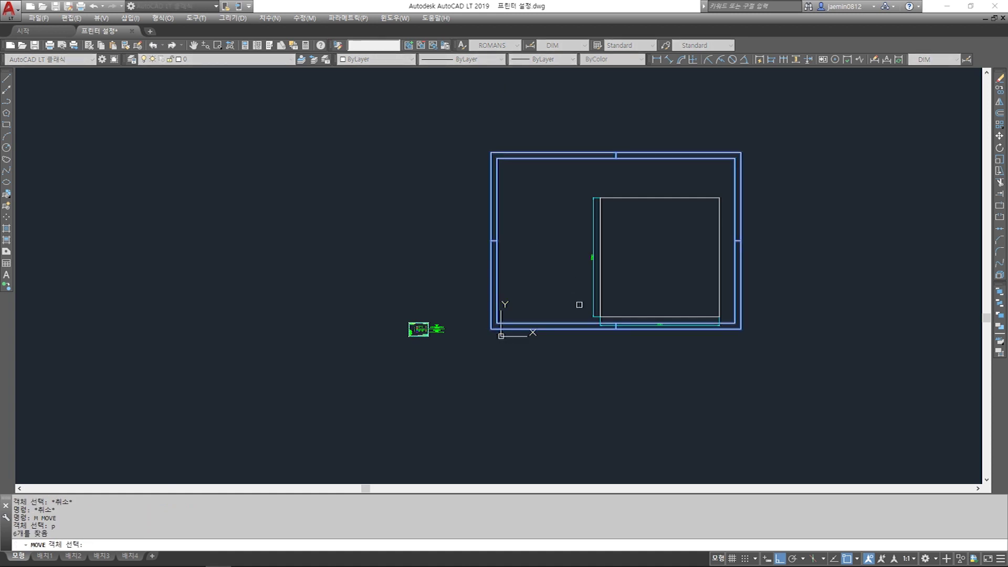
key("Return")
left_click(813, 272)
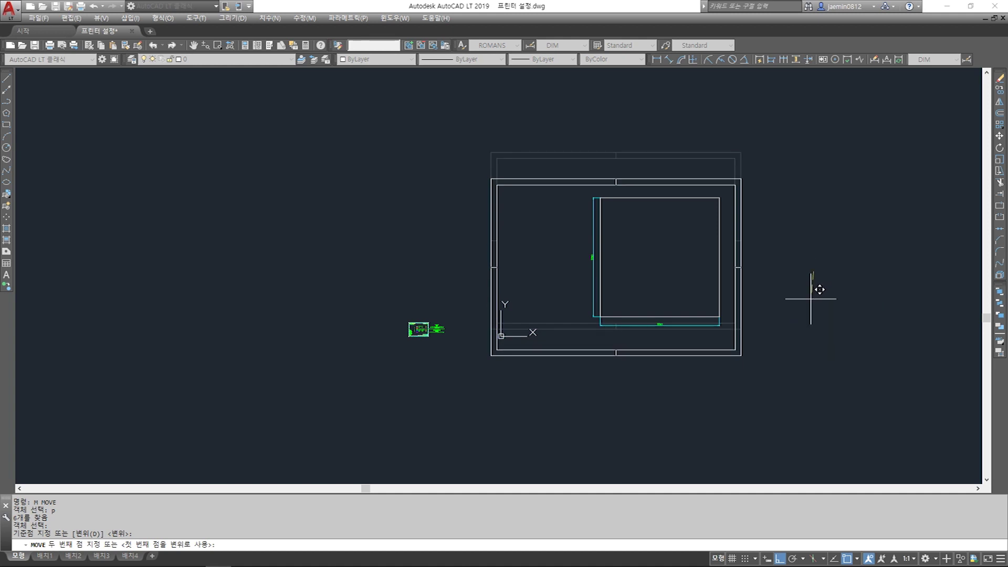
key("F8")
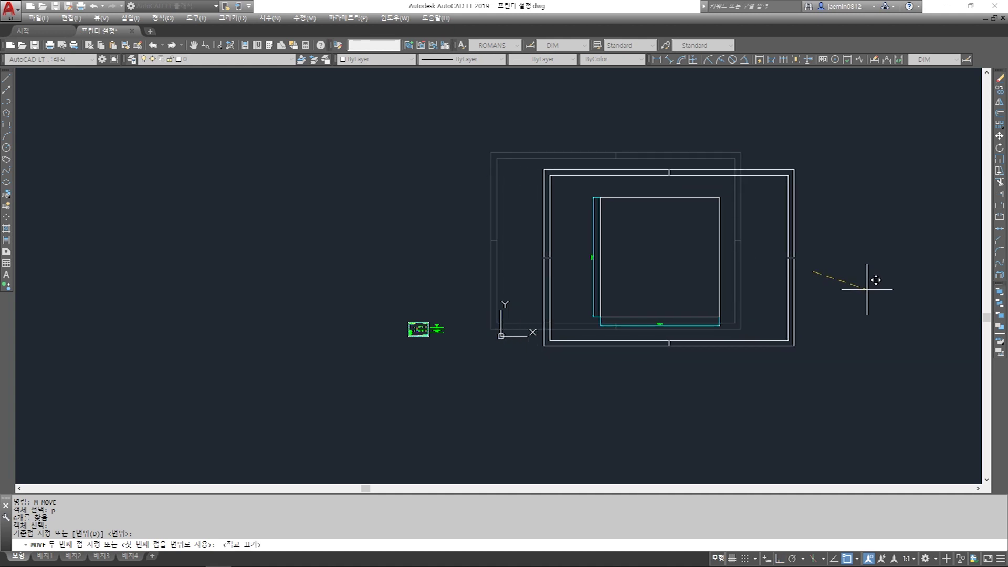
key("Escape")
scroll(675, 294, "up", 2)
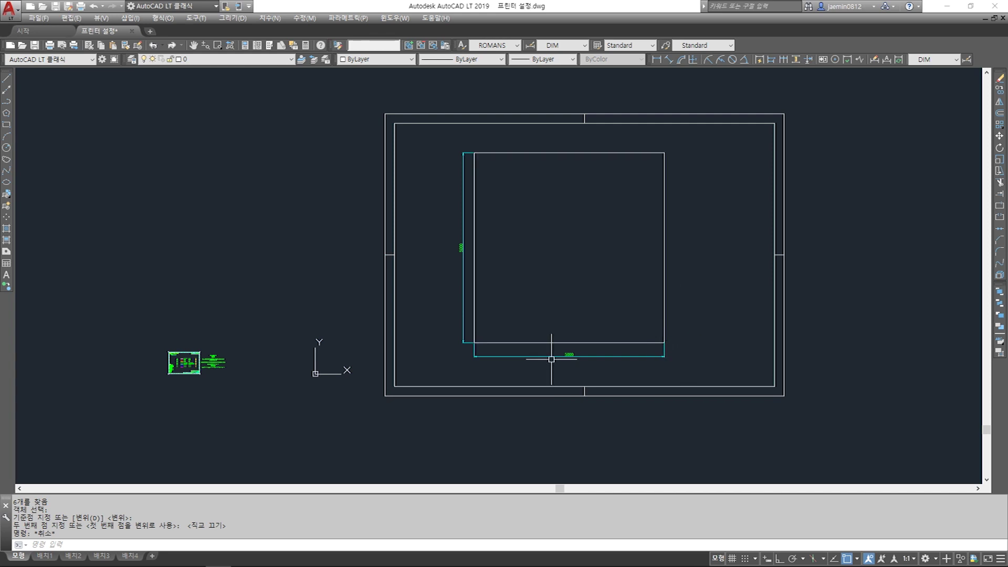
middle_click_drag(698, 329, 643, 344)
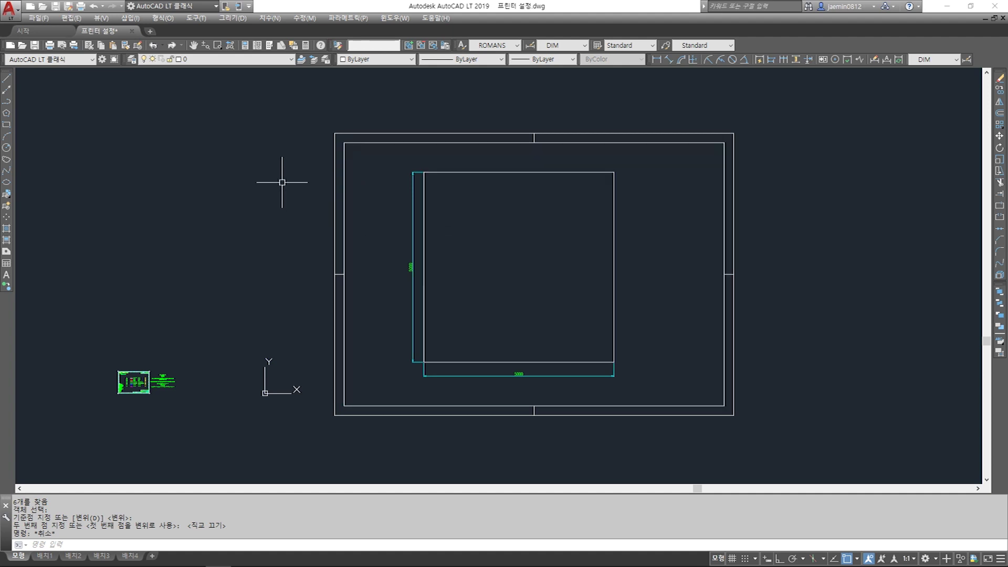
Copy the square's horizontal 5000 dimension straight down into the space between the original dimension and the frame, with ortho on
key("Escape")
type("cc")
key("Return")
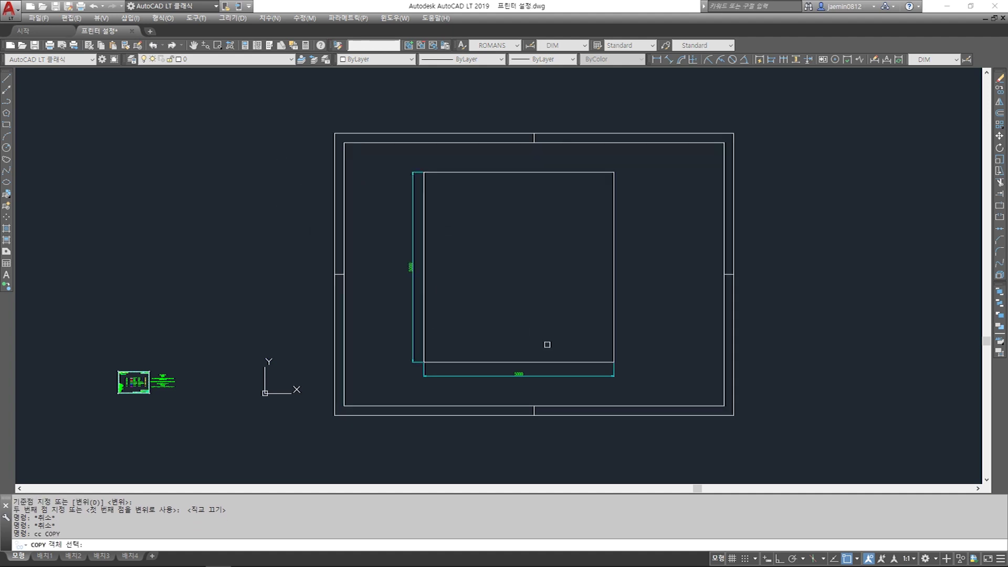
scroll(520, 342, "up", 2)
left_click(513, 419)
left_click(494, 396)
key("space")
left_click(810, 419)
middle_click_drag(810, 419, 810, 304)
key("F8")
key("F7")
left_click(811, 350)
key("Escape")
key("Escape")
Explode the copied dimension and erase its lines and arrowheads, leaving only the text
type("x")
left_click(777, 316)
left_click(696, 341)
key("space")
key("Escape")
key("e")
key("space")
left_click(266, 306)
left_click(231, 347)
key("space")
key("e")
key("space")
left_click(803, 327)
left_click(716, 349)
key("space")
key("Escape")
Change the copied text below the square's horizontal dimension to "1/50 축척"
scroll(515, 349, "up", 2)
double_click(470, 326)
type("1/50 축척")
left_click(762, 314)
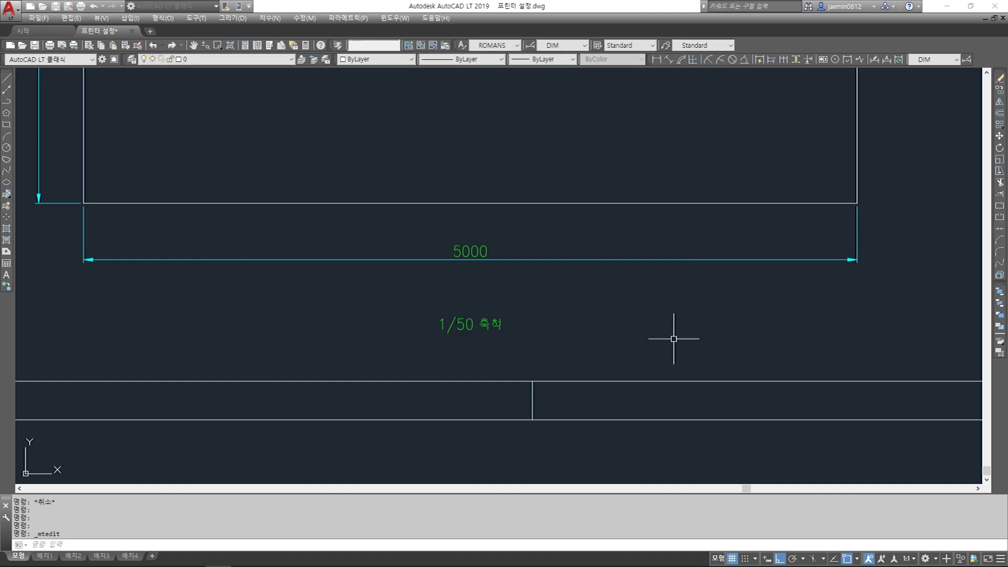
scroll(561, 341, "down", 6)
scroll(519, 412, "up", 2)
scroll(548, 362, "down", 2)
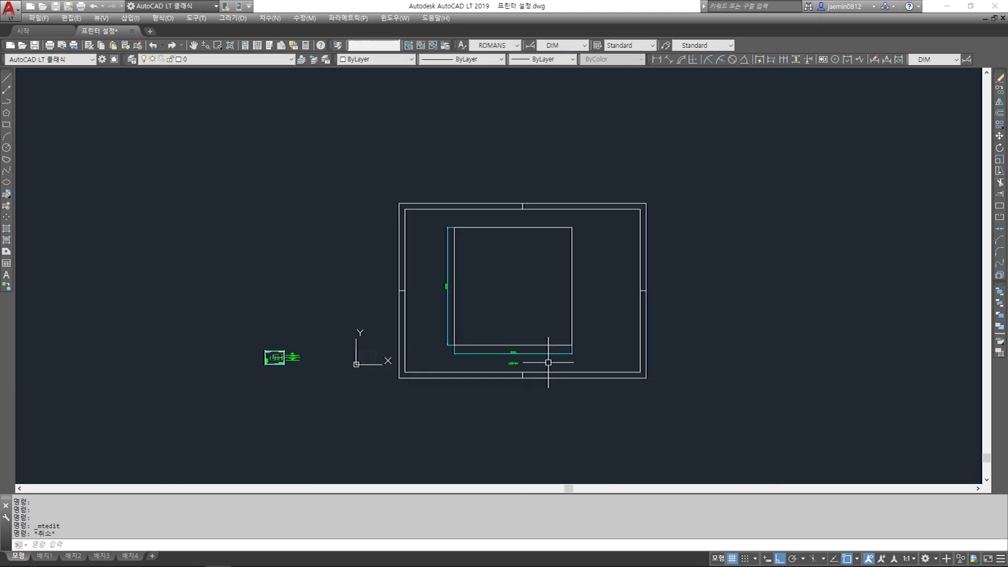
scroll(548, 363, "down", 2)
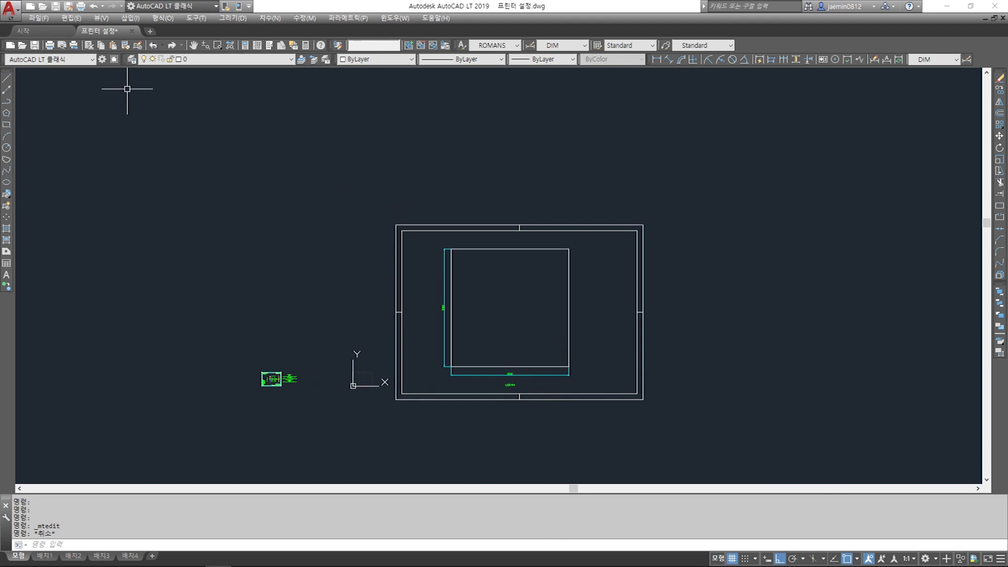
Start a plot of the model with Adobe PDF, setting the paper size to A3 and centring the plot
left_click(81, 6)
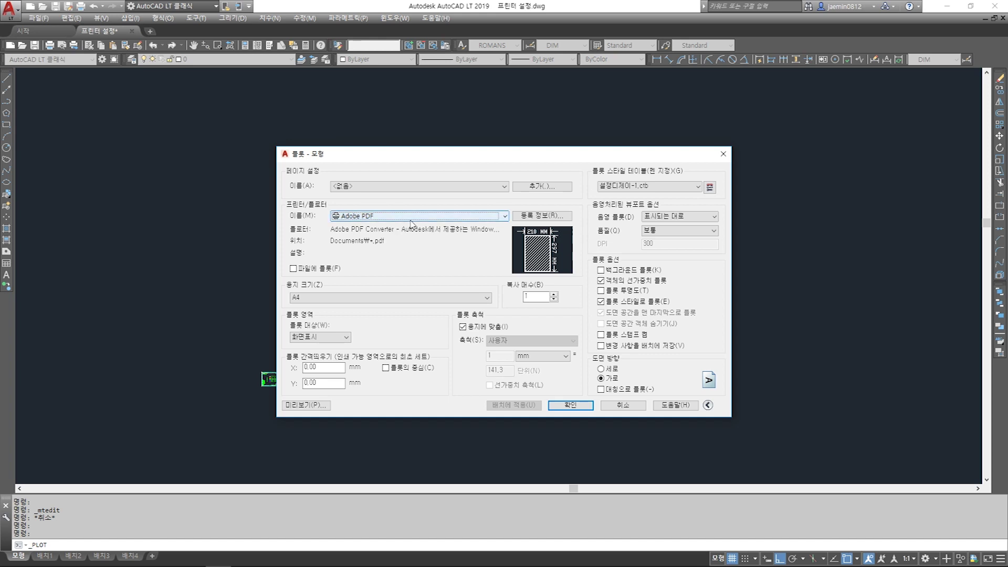
left_click(403, 297)
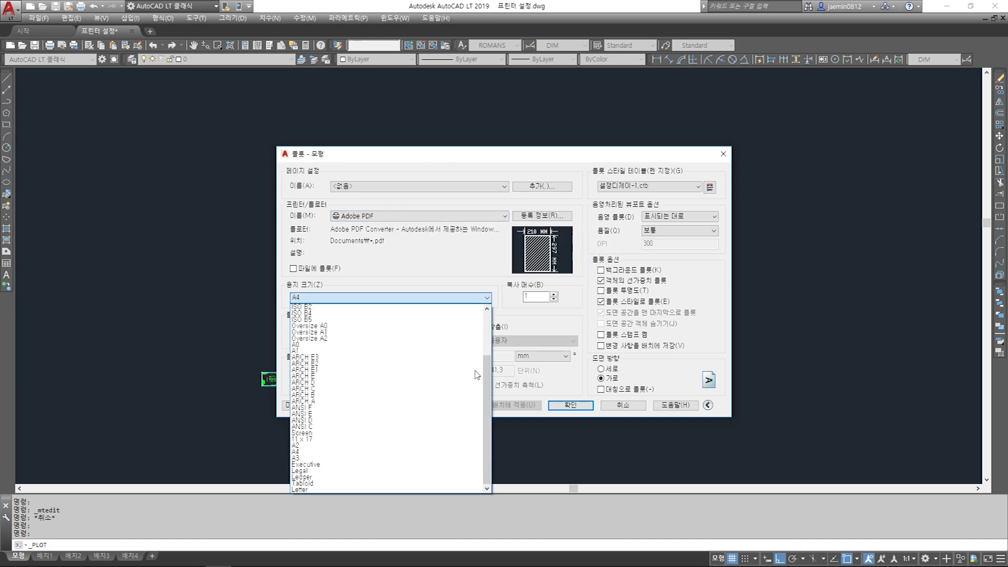
mouse_move(487, 391)
left_mouse_down()
mouse_move(483, 366)
mouse_move(483, 392)
left_mouse_up()
left_click(420, 458)
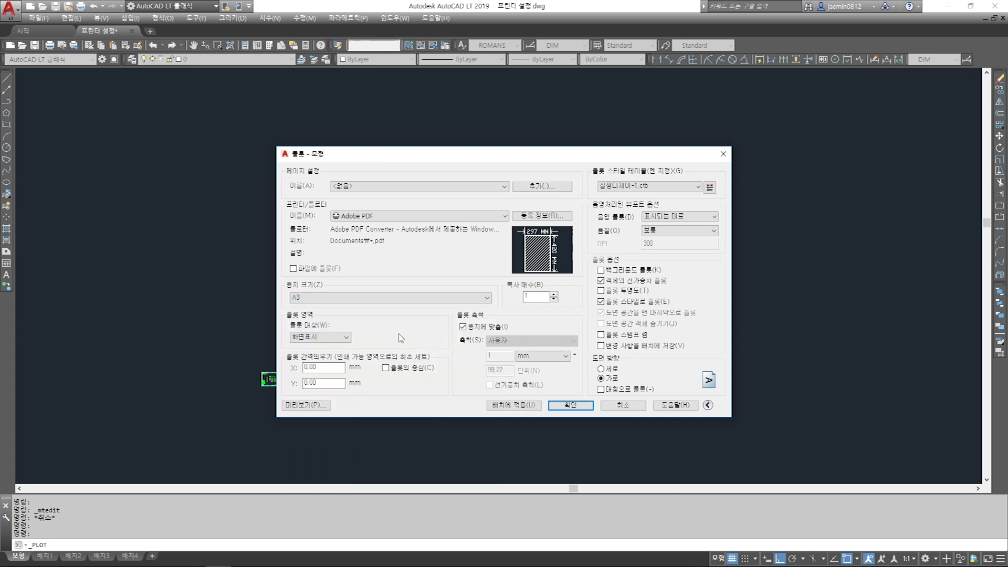
left_click(386, 368)
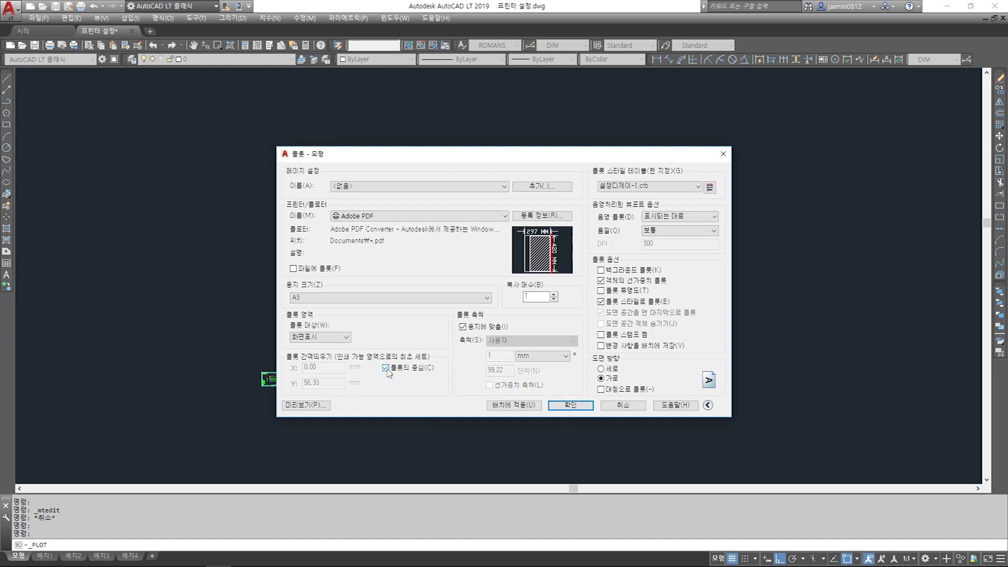
Set the plot area to a window spanning the outer frame's opposite corners and preview the plot
left_click(332, 339)
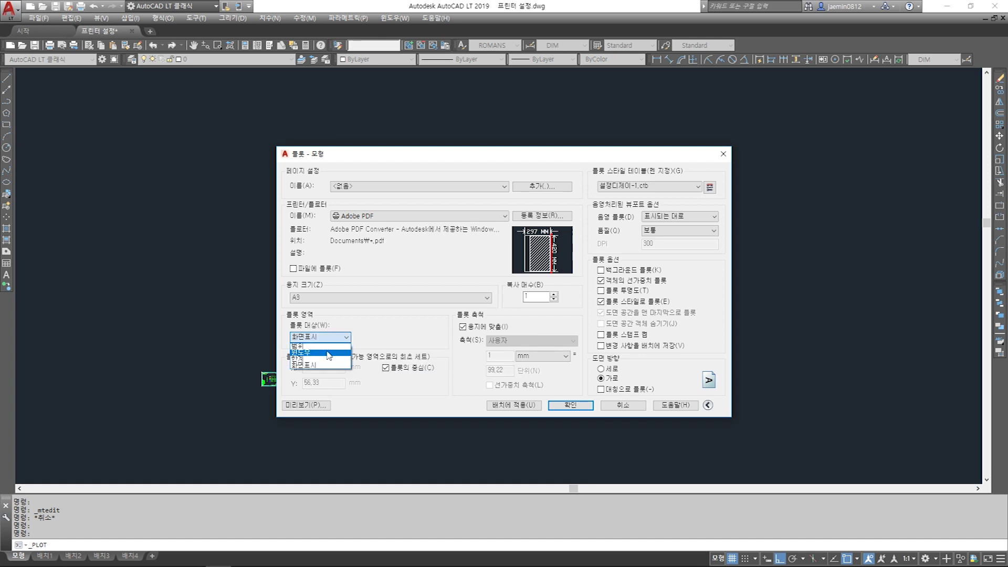
left_click(326, 350)
left_click(396, 225)
left_click(644, 399)
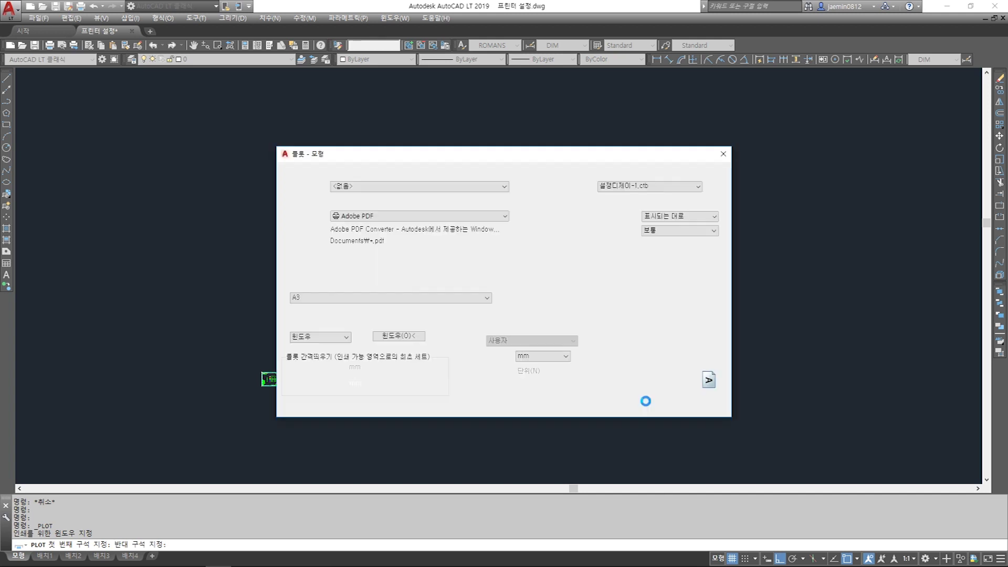
left_click(315, 410)
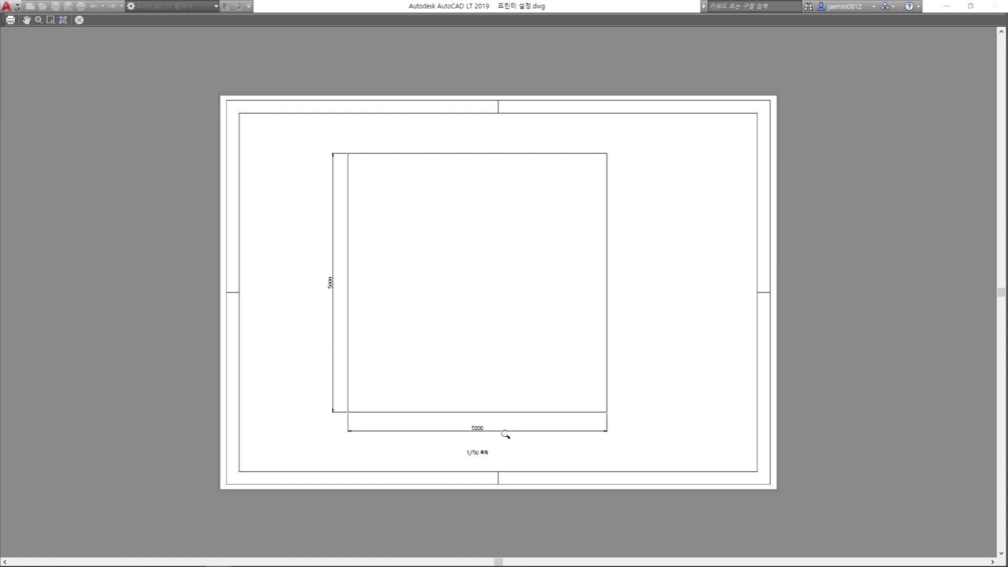
key("Escape")
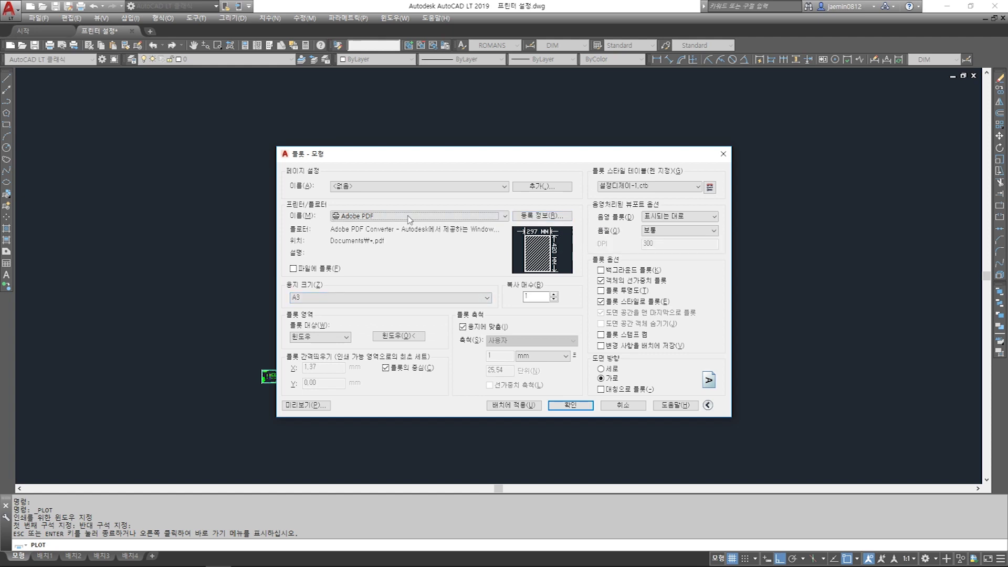
Open the printable-area settings of the standard A3 paper size in the Adobe PDF plotter configuration
left_click(538, 220)
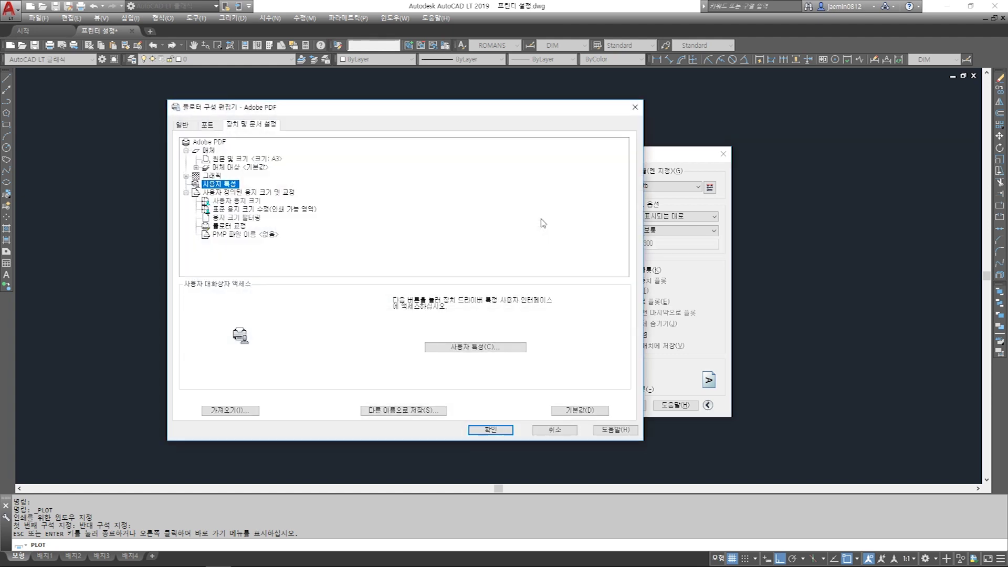
left_click_drag(445, 110, 575, 116)
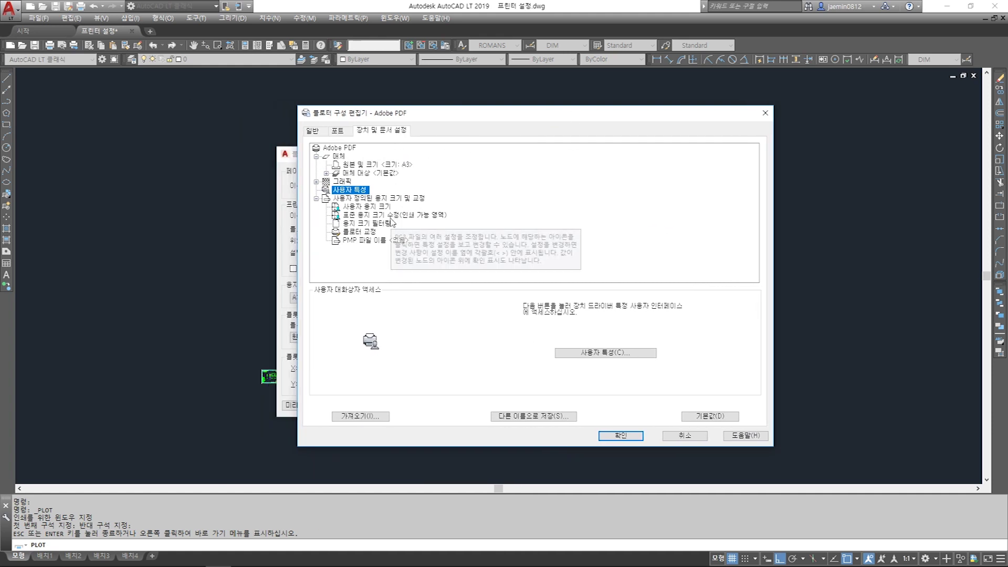
left_click(402, 219)
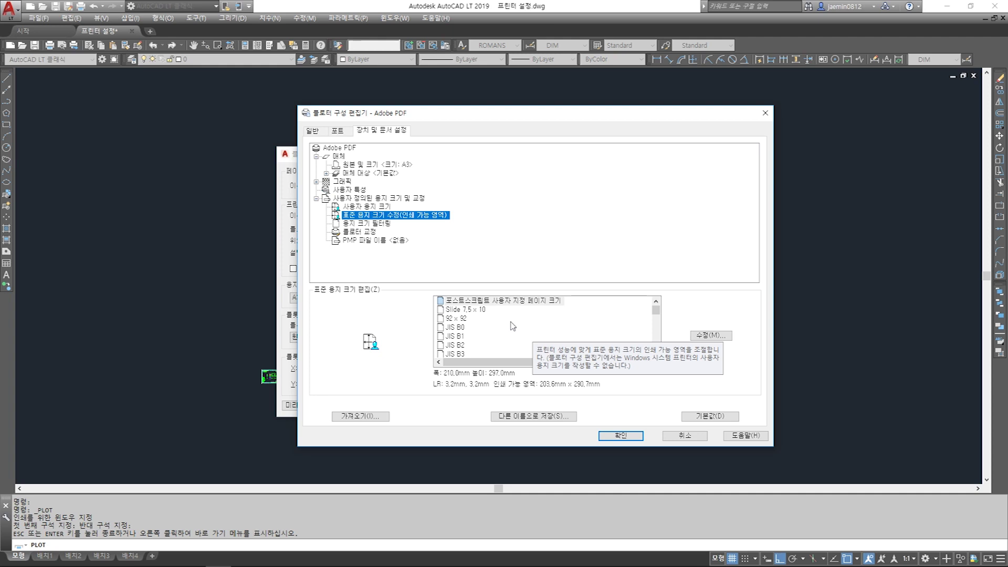
left_click_drag(657, 307, 657, 339)
left_click(457, 349)
left_click(452, 345)
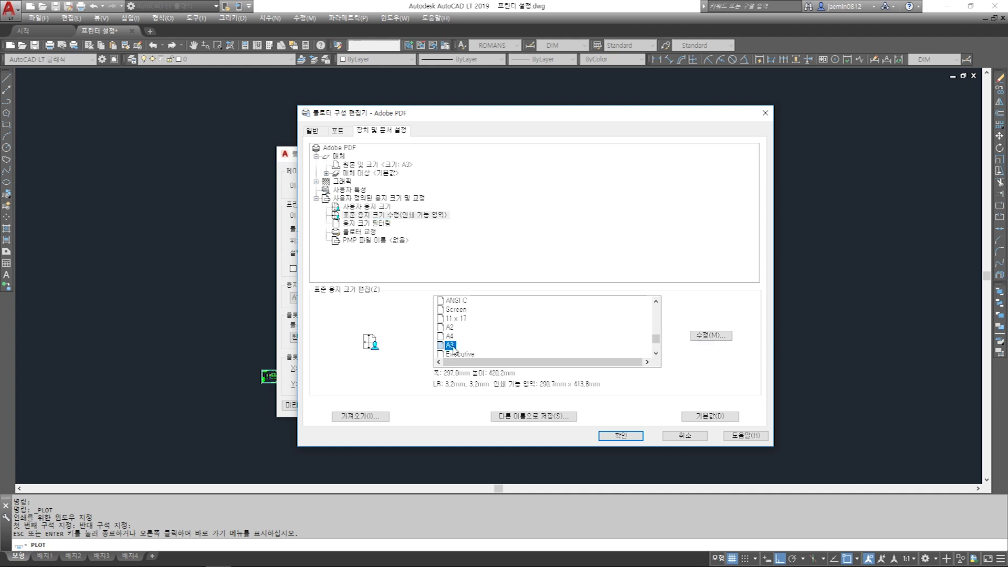
left_click(707, 337)
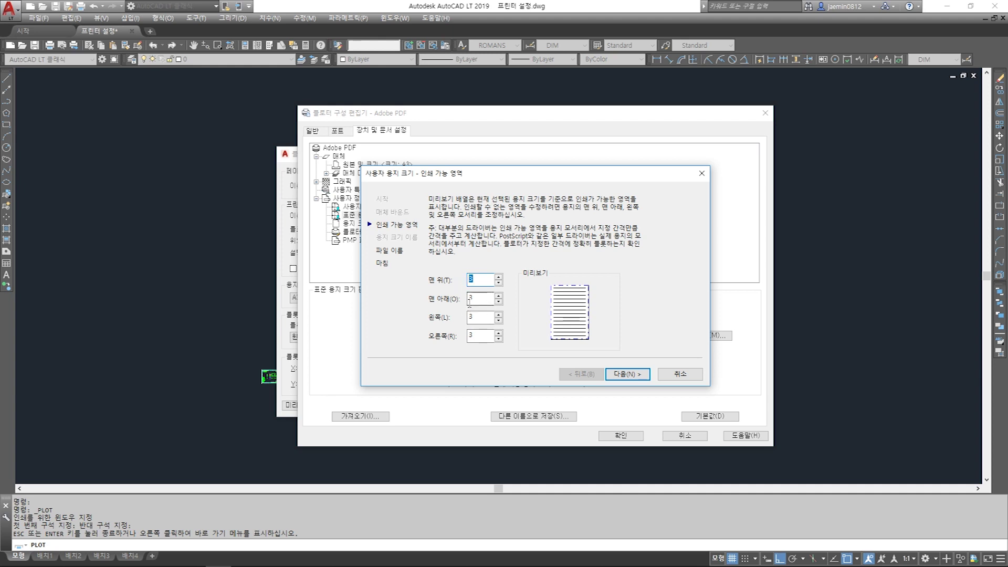
Set the A3 paper's printable-area margins to 0 on all four sides
key("Tab")
type("0")
key("Tab")
type("0")
key("Tab")
type("0")
left_click(635, 375)
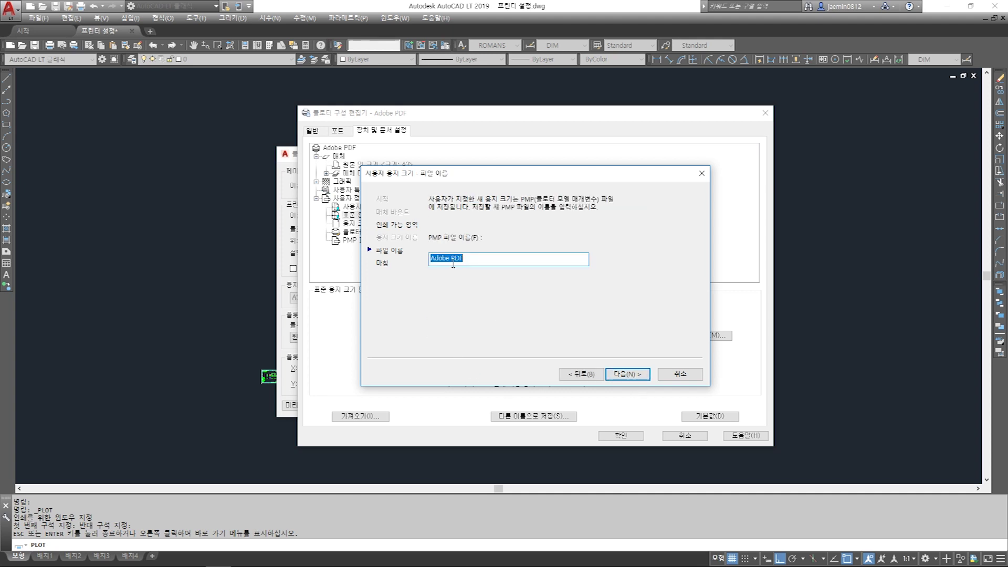
Name the PMP file "설정디제이 A3" and finish the custom paper size setup
left_click(624, 374)
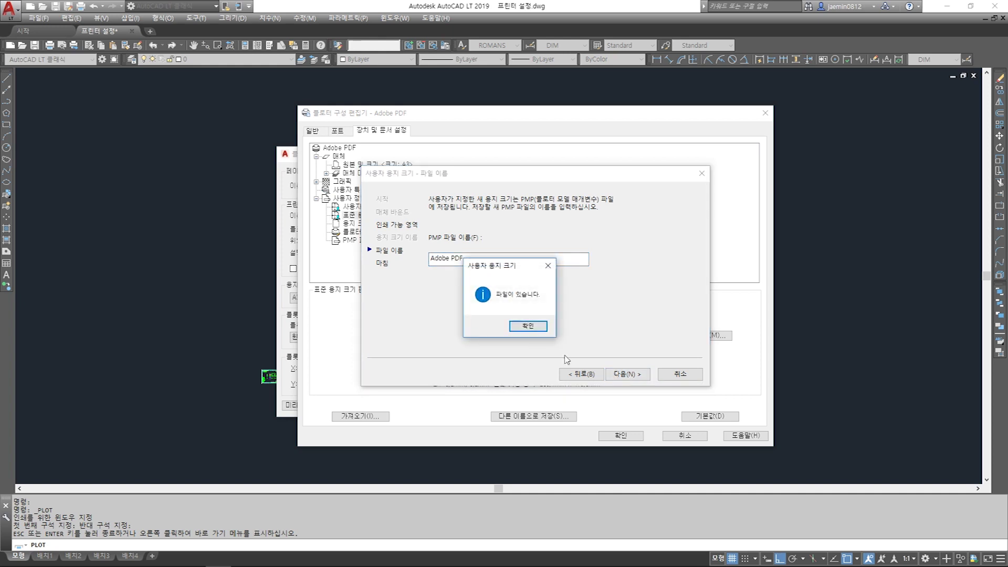
left_click(548, 266)
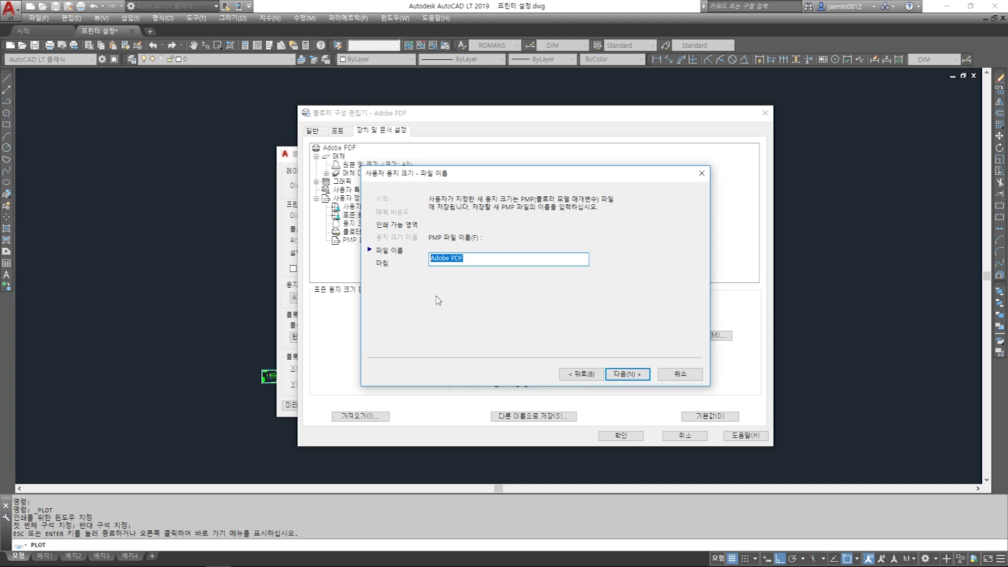
type("설정디제이 A3")
left_click(628, 375)
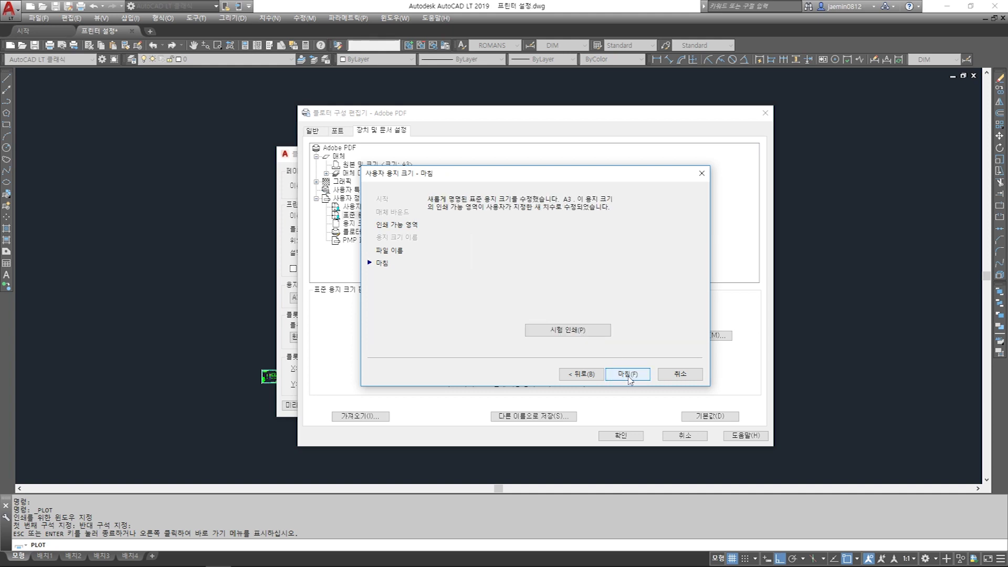
left_click(629, 376)
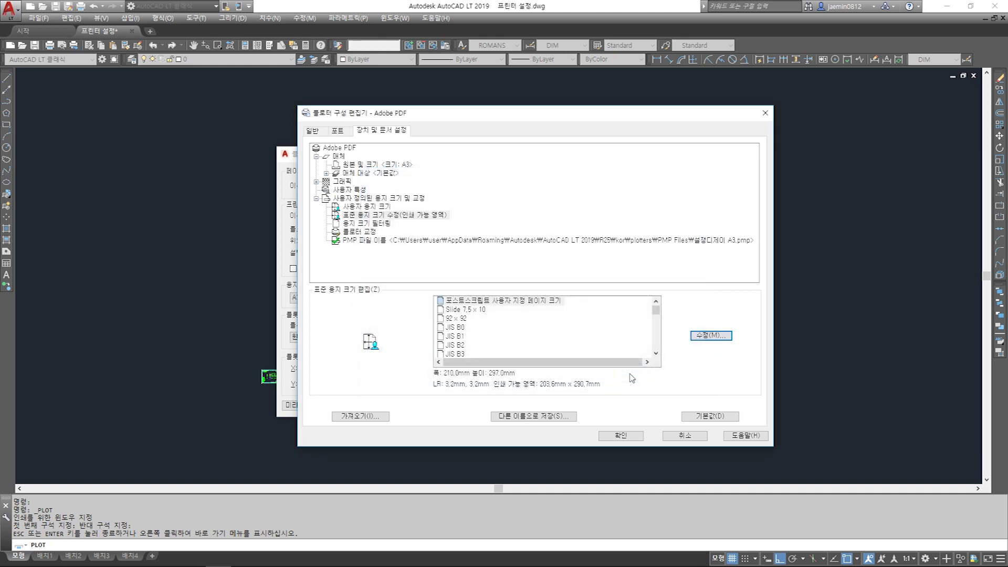
Accept the plotter configuration and apply the changes as a temporary PC3 file for this plot only
left_click(622, 437)
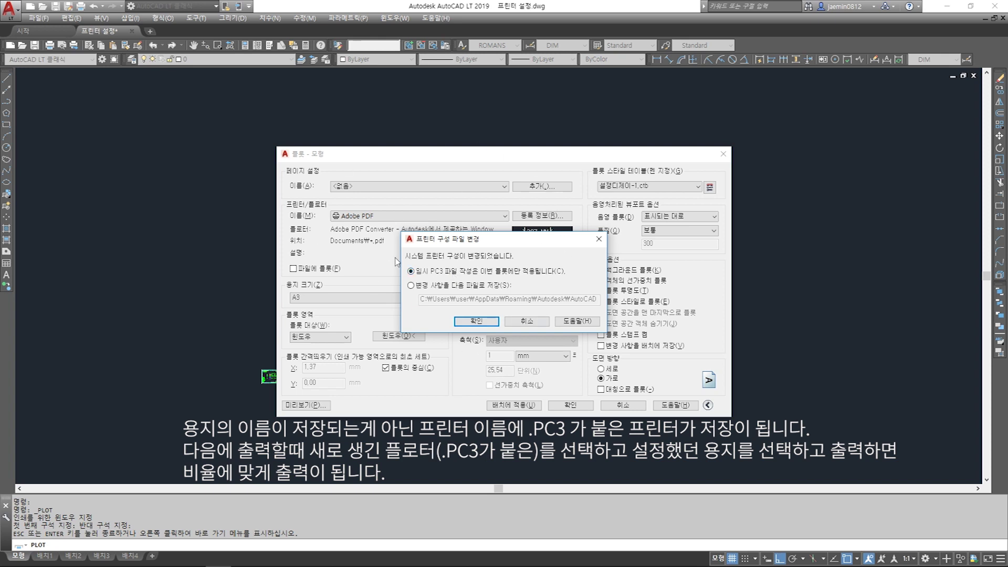
left_click(411, 286)
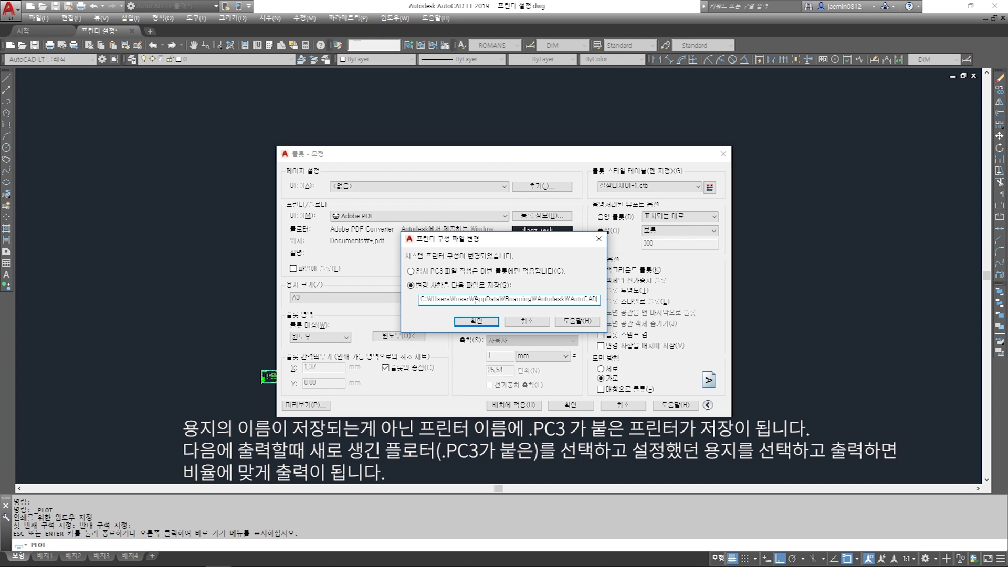
key("End")
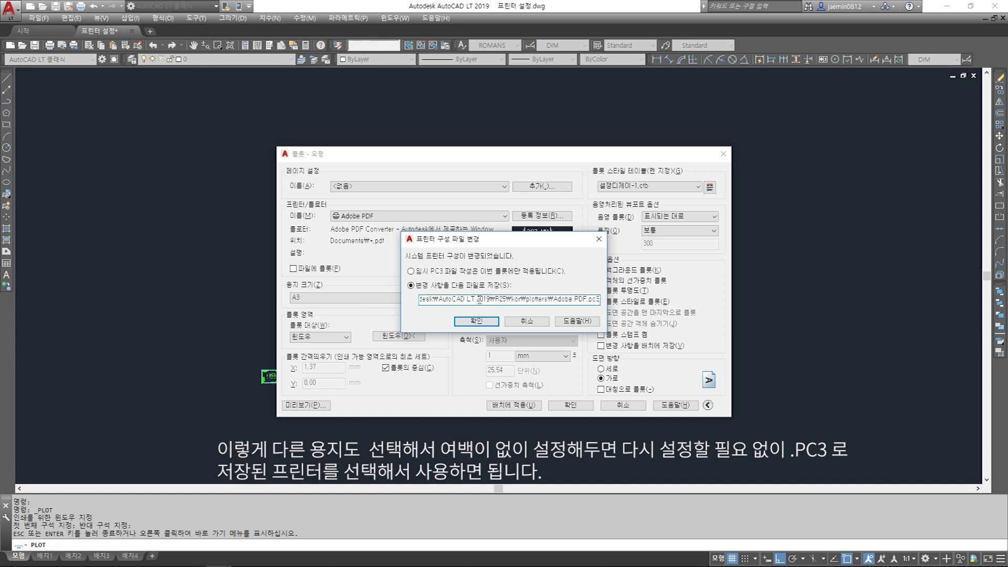
left_click(450, 273)
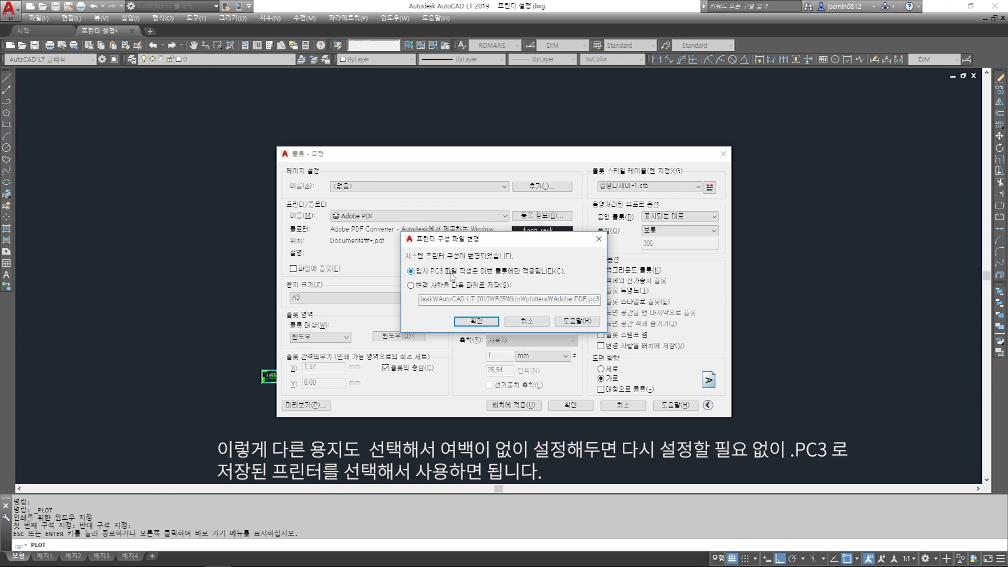
left_click(476, 321)
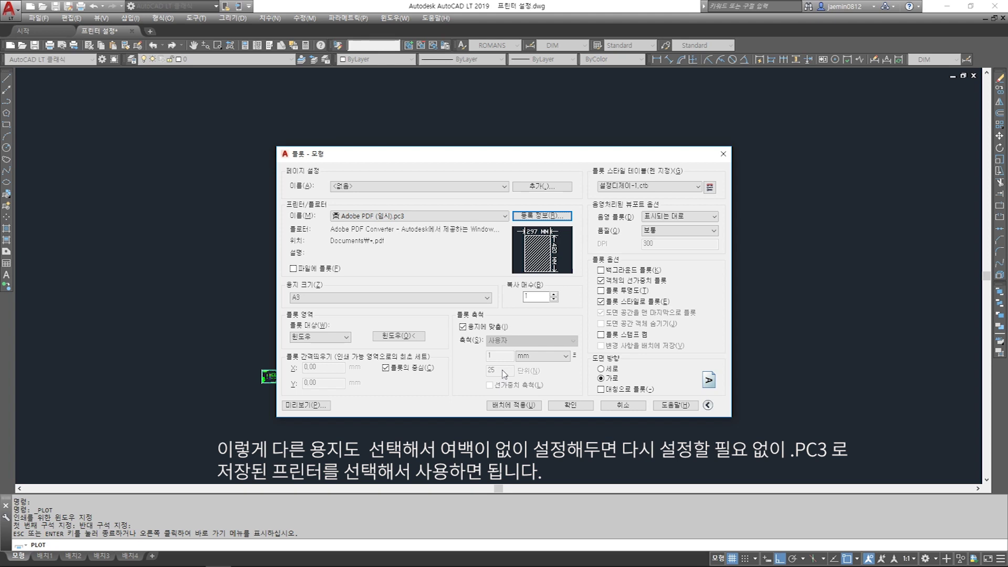
Preview the A3 plot with the borderless paper settings and close the plot settings without plotting
left_click(304, 405)
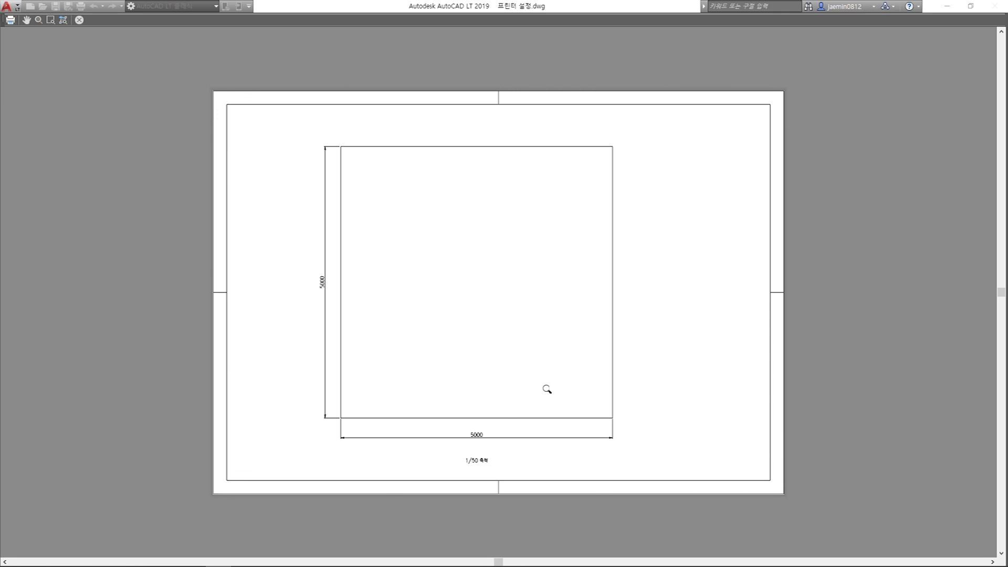
key("Escape")
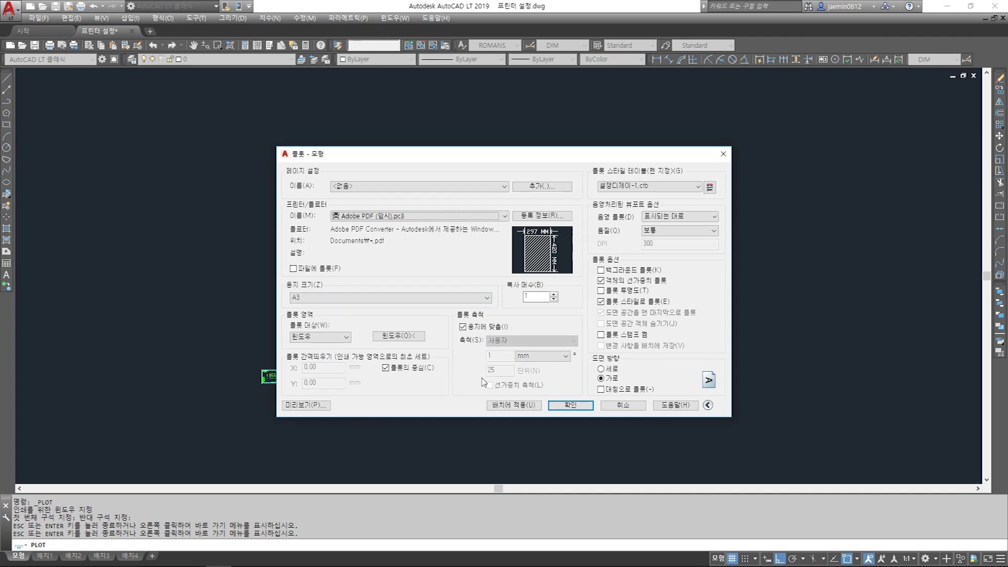
left_click(621, 405)
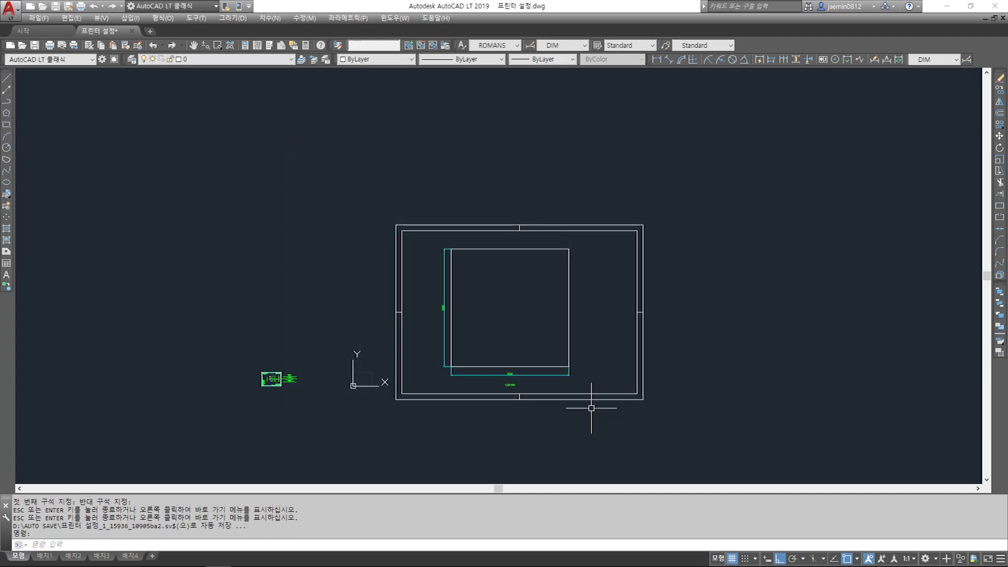
Start a new plot of the model on A3 paper with the plot centered on the sheet
key("Escape")
key("Escape")
key("ctrl+p")
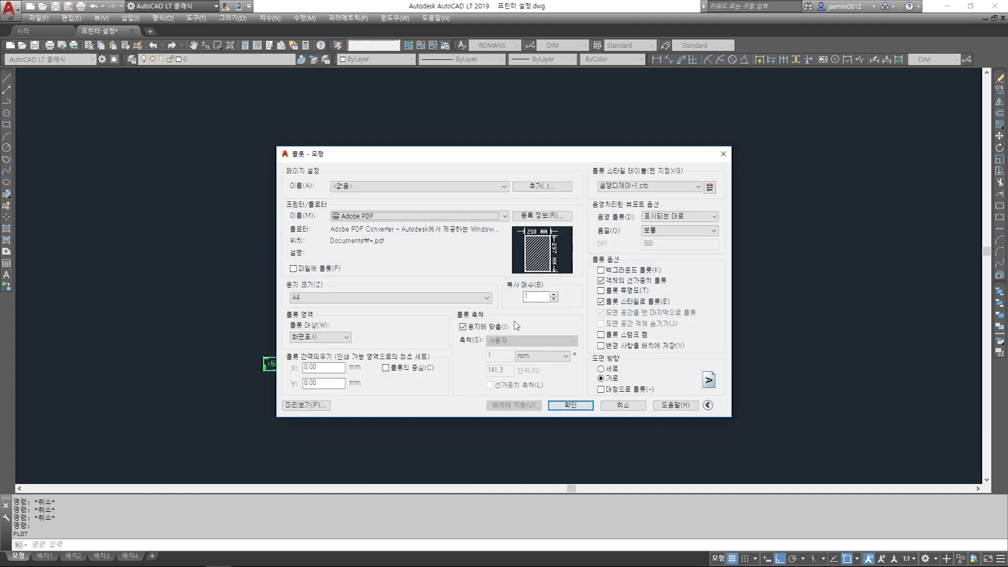
left_click(413, 300)
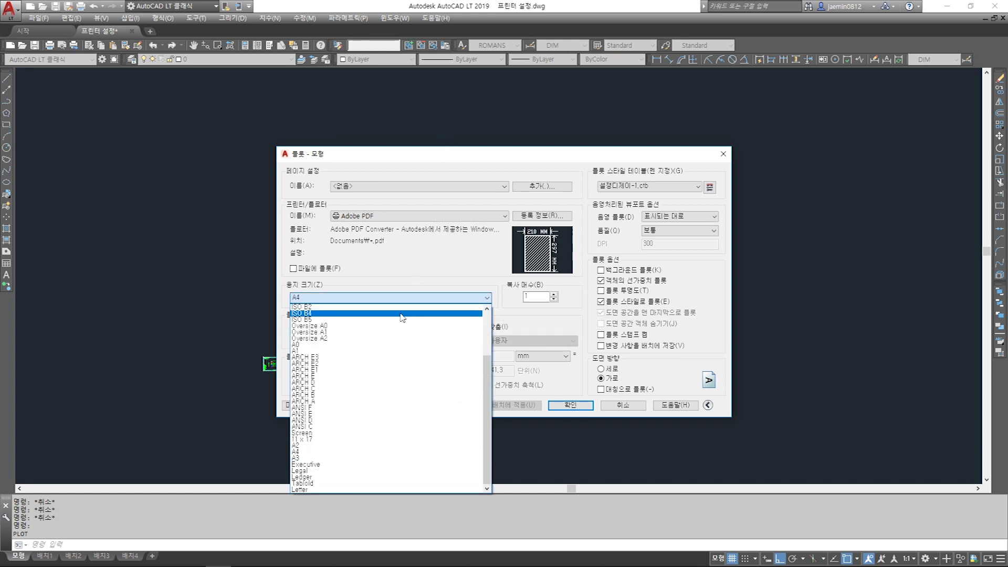
left_click(357, 458)
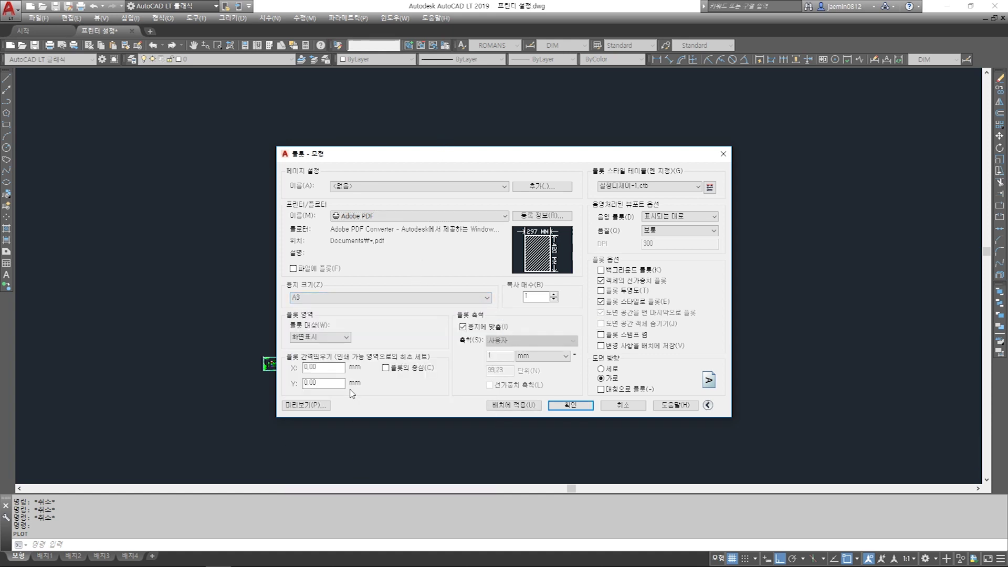
left_click(386, 368)
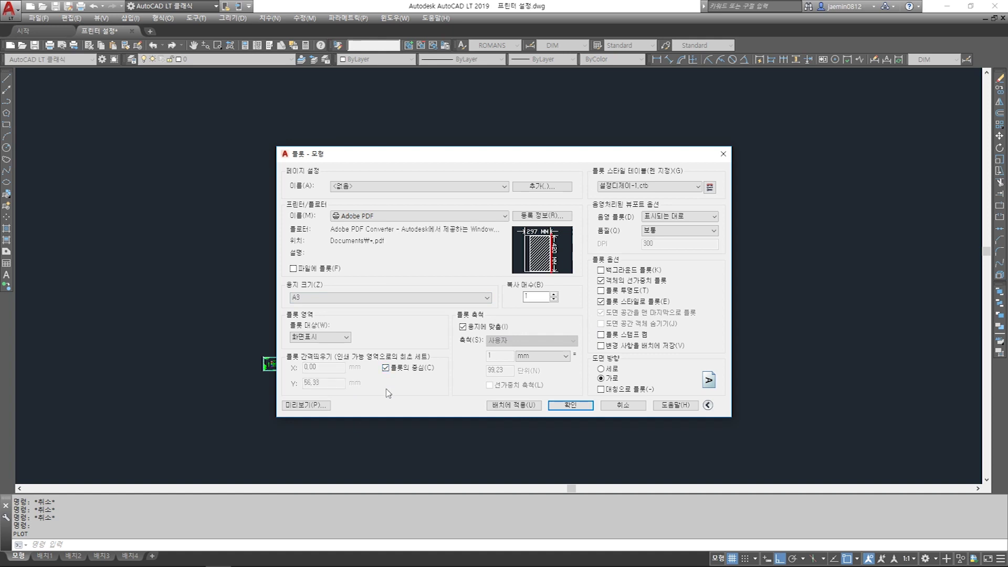
Define the plot area as a window around the frame enclosing the 5000 square and preview it fitted to the paper
left_click(336, 338)
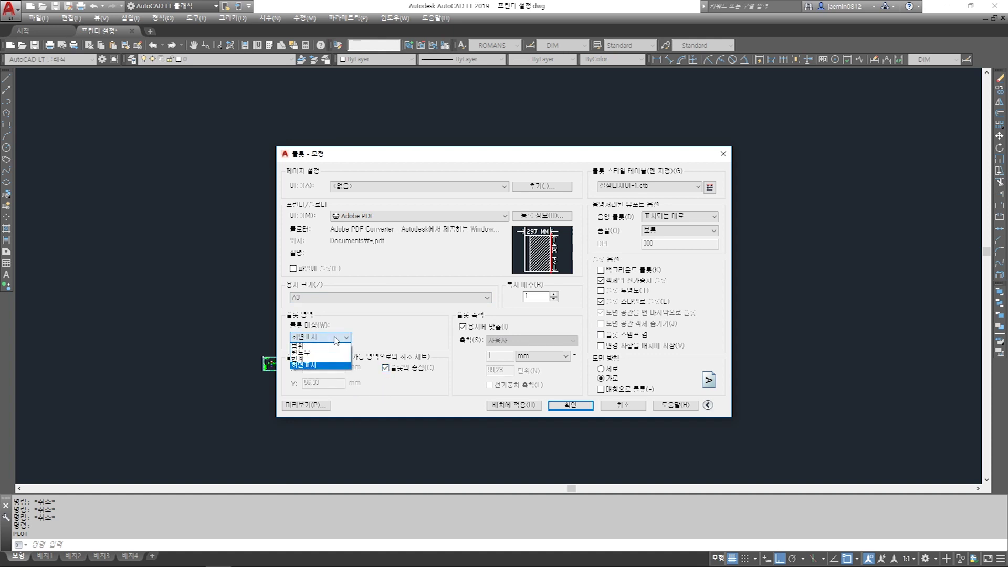
left_click(331, 347)
left_click(398, 210)
left_click(644, 388)
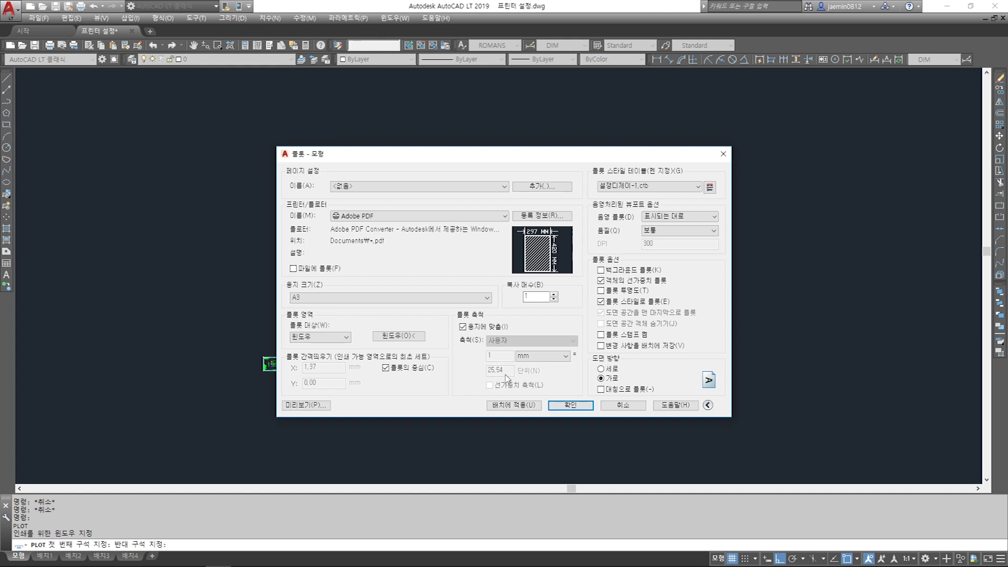
left_click(301, 406)
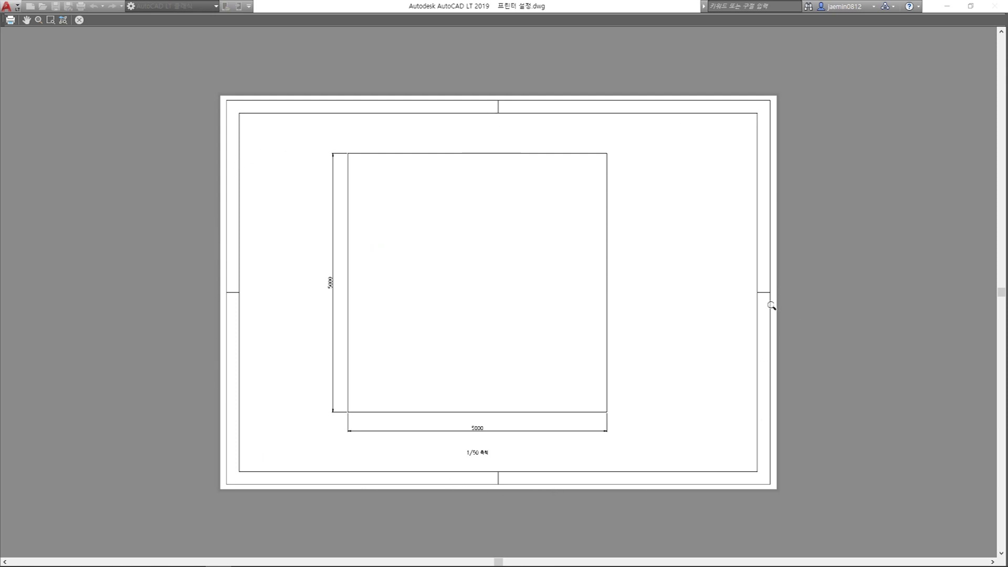
key("Escape")
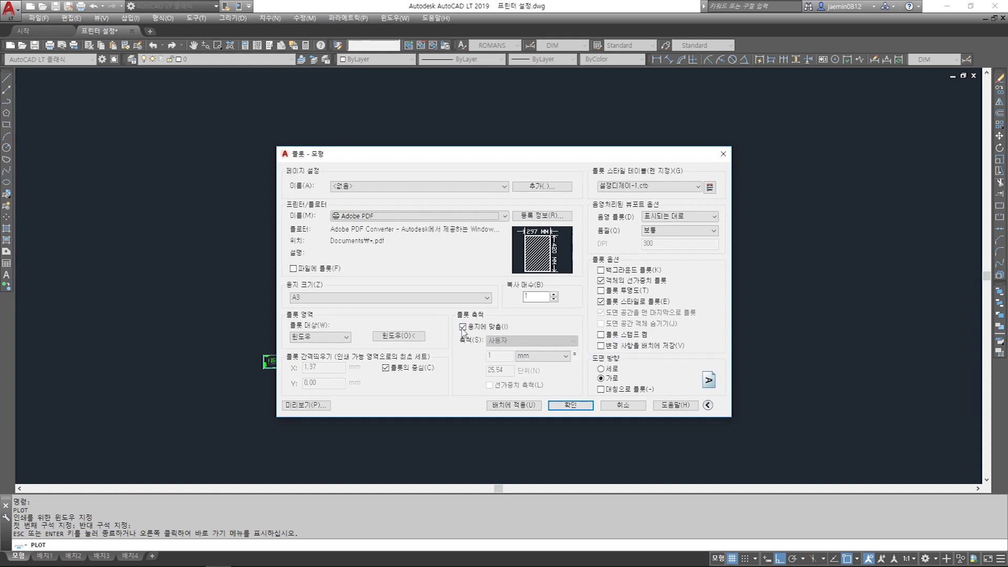
Turn off fit to paper and set the plot scale to 1 mm = 25 units
left_click(463, 327)
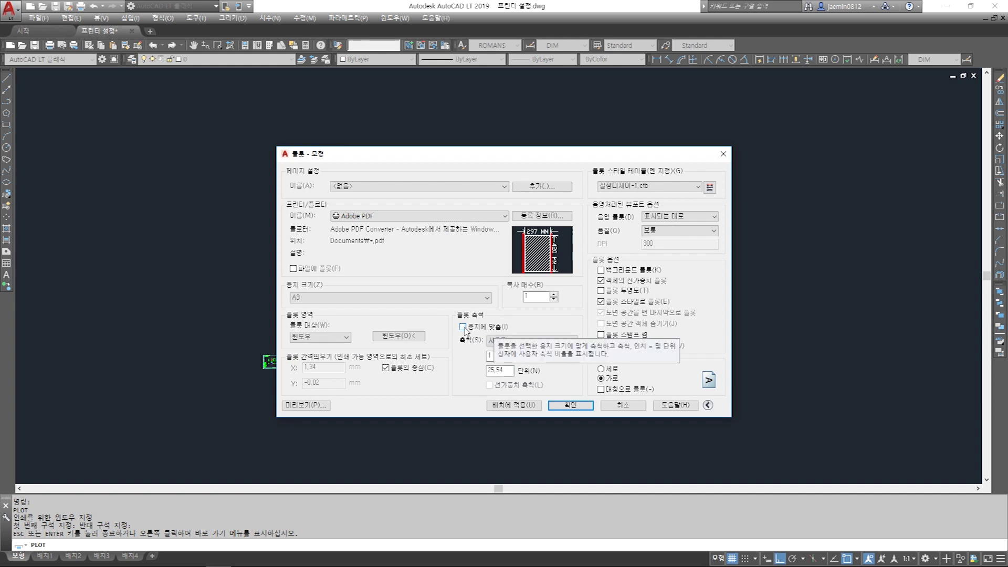
left_click(503, 371)
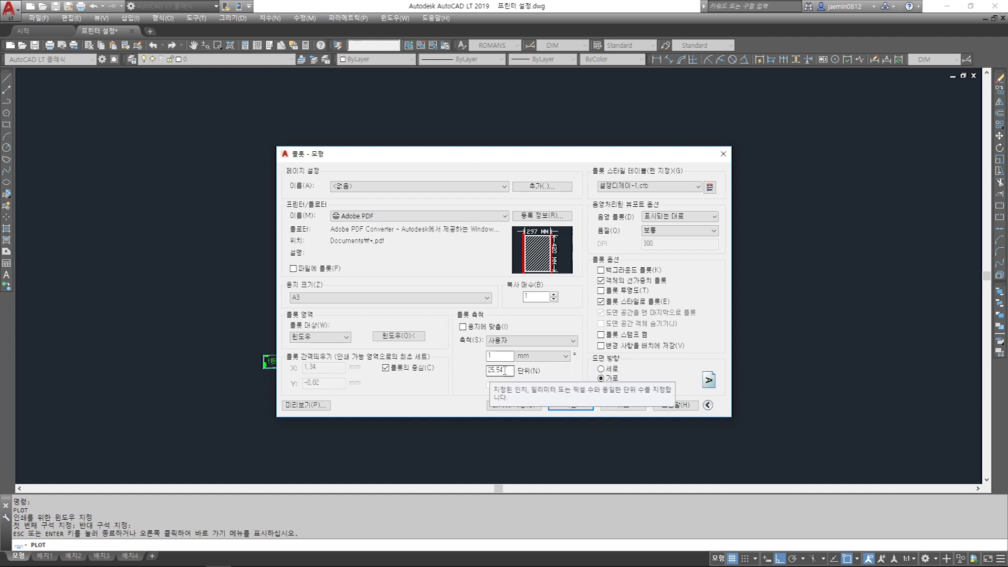
double_click(505, 371)
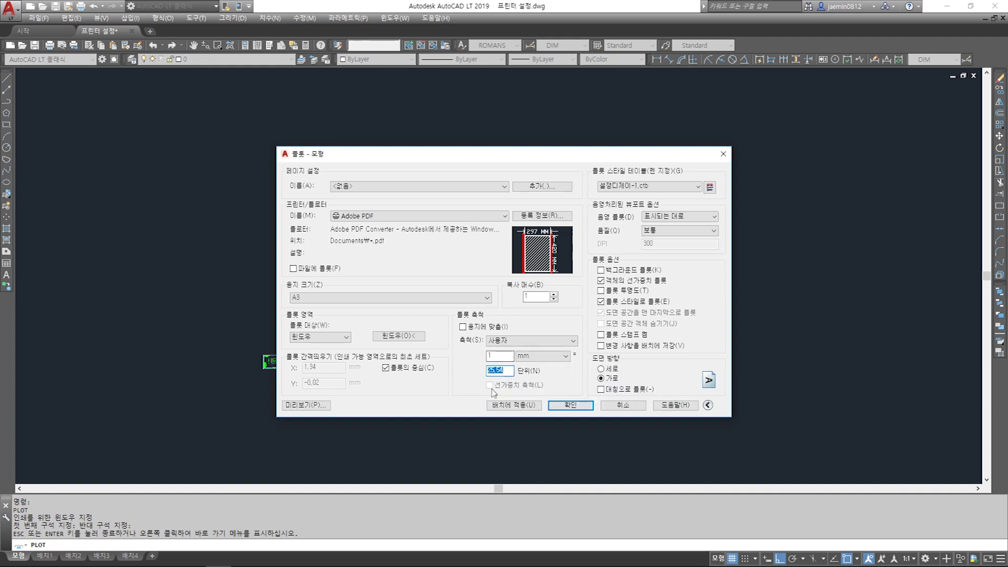
type("25")
key("Return")
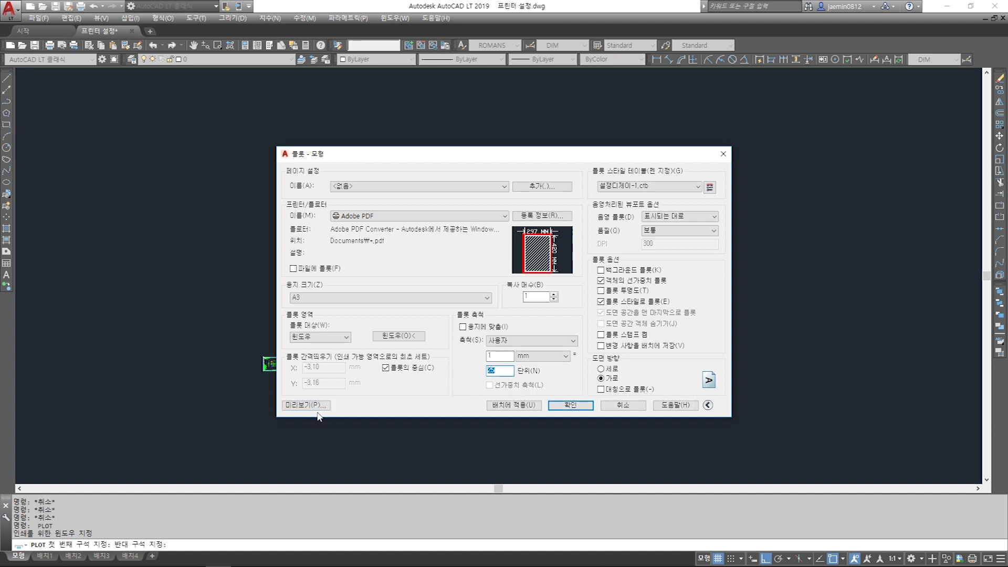
Preview the plot at the custom scale despite the annotation scale mismatch, inspect the frame's edges, and return to the plot settings
left_click(314, 407)
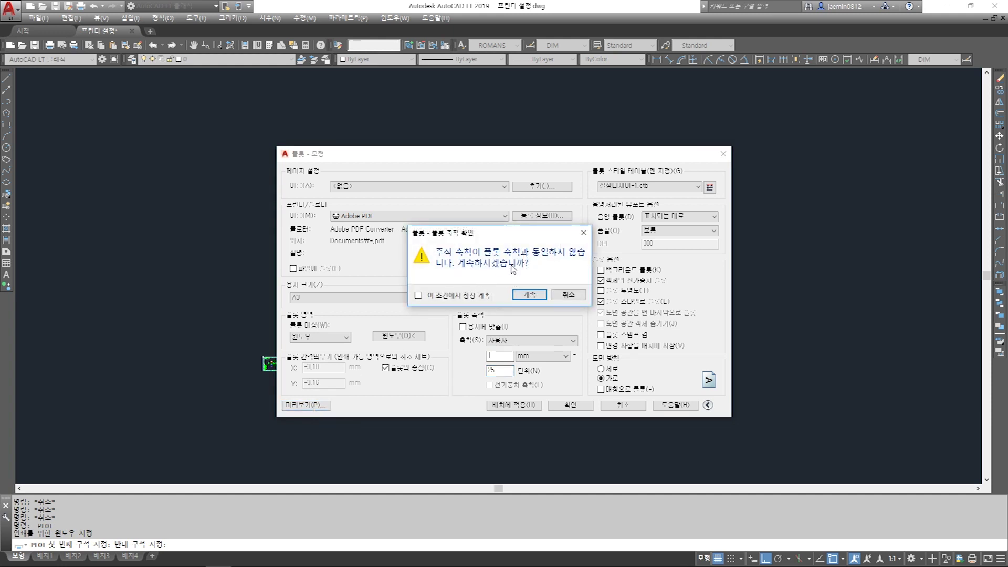
left_click(532, 297)
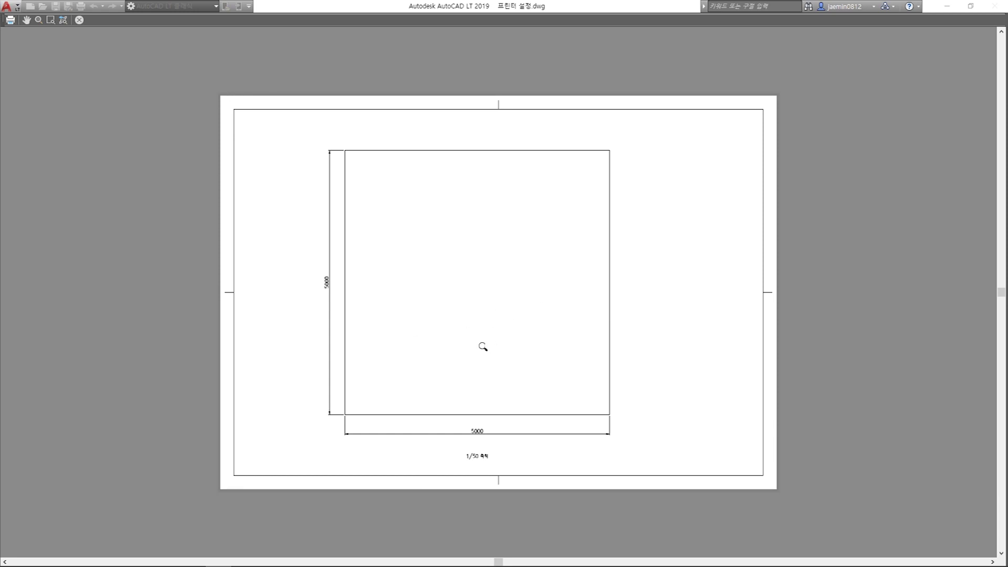
left_click_drag(482, 346, 495, 277)
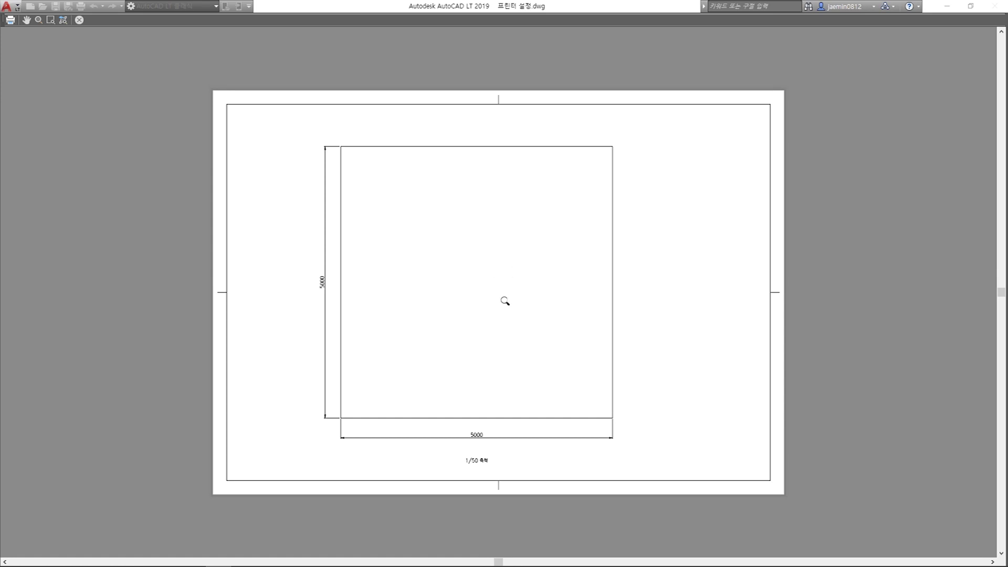
key("Escape")
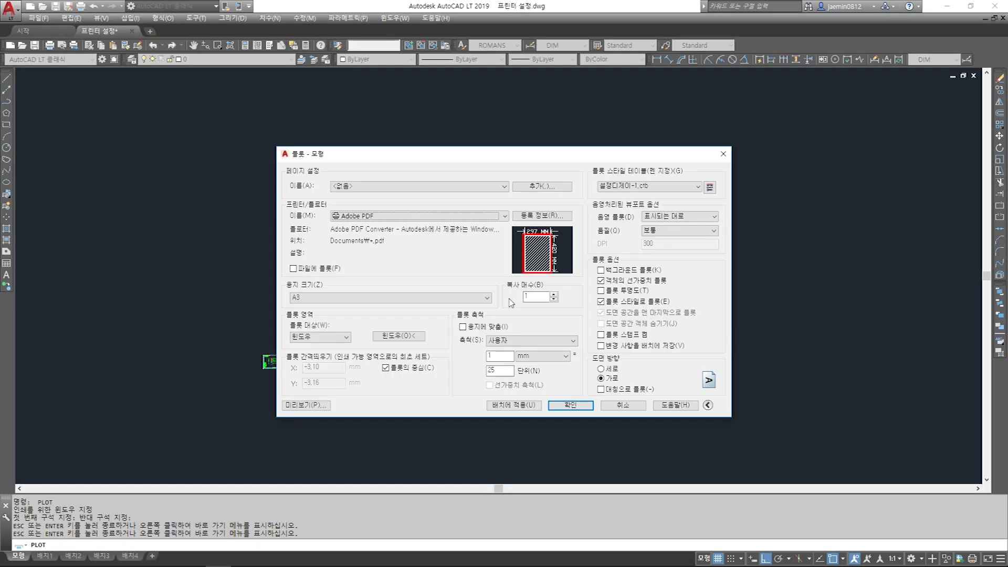